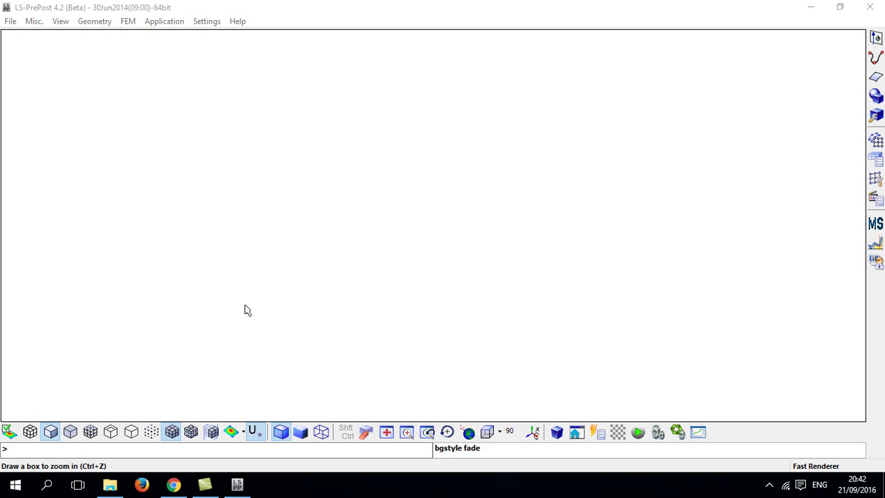
Review the Tensile Test Specimen page on GrabCAD in Chrome and the IGES file in the TUTORIAL 2 folder
left_click(111, 486)
left_click(153, 96)
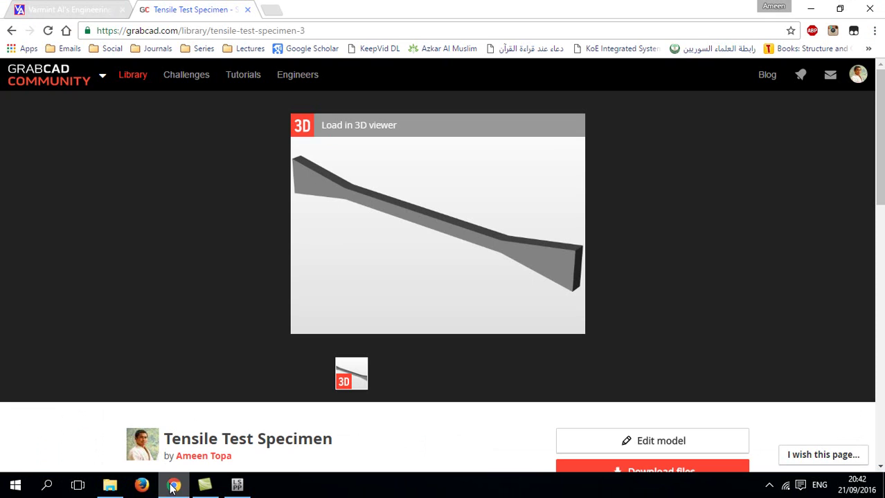
left_click(173, 486)
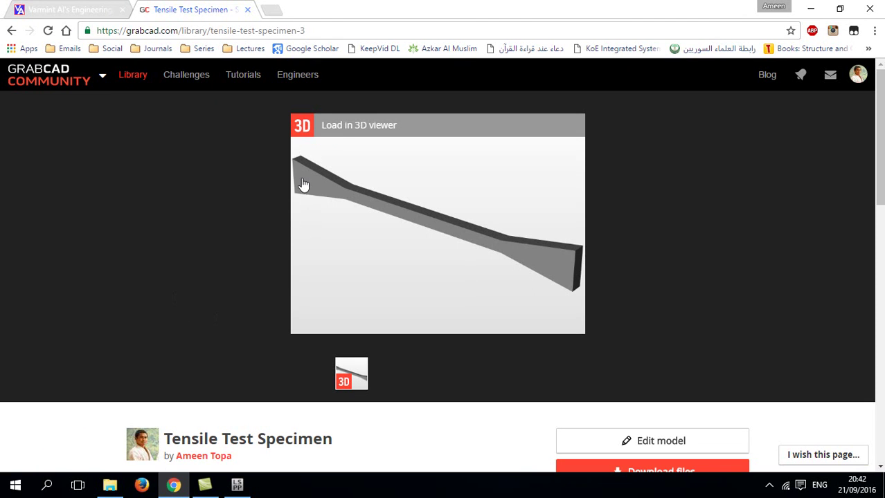
scroll(488, 239, "down", 1)
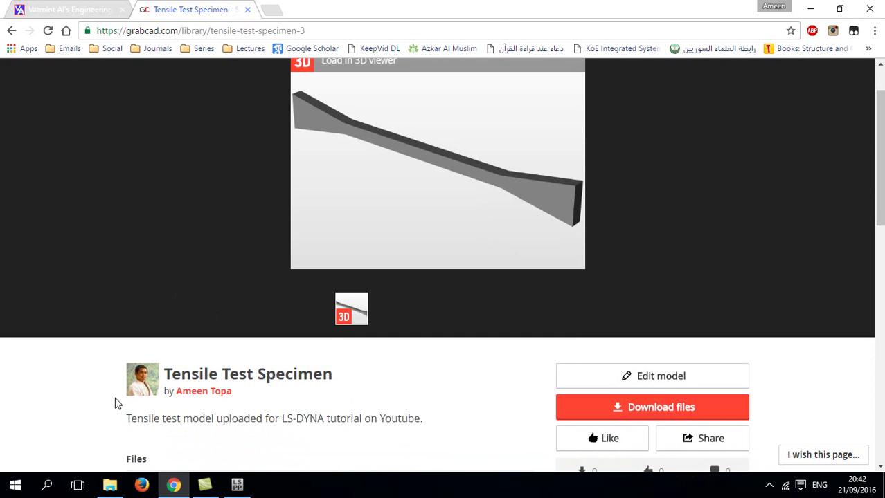
scroll(190, 292, "up", 1)
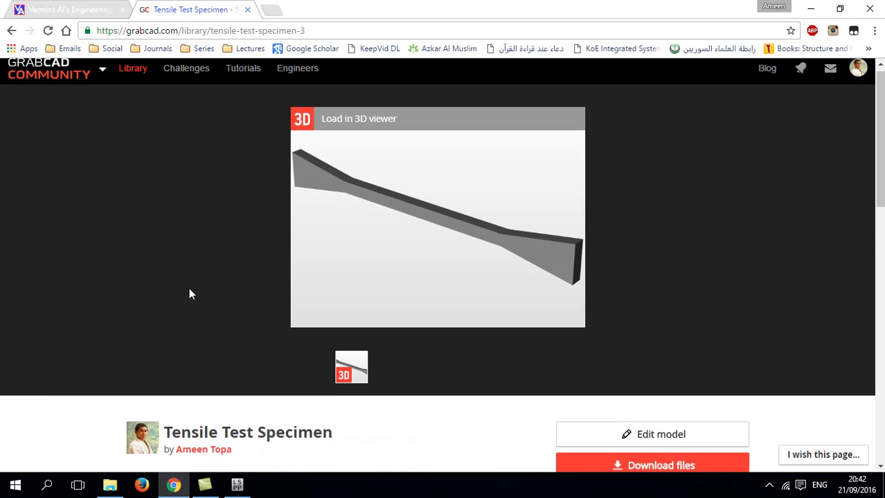
left_click(110, 485)
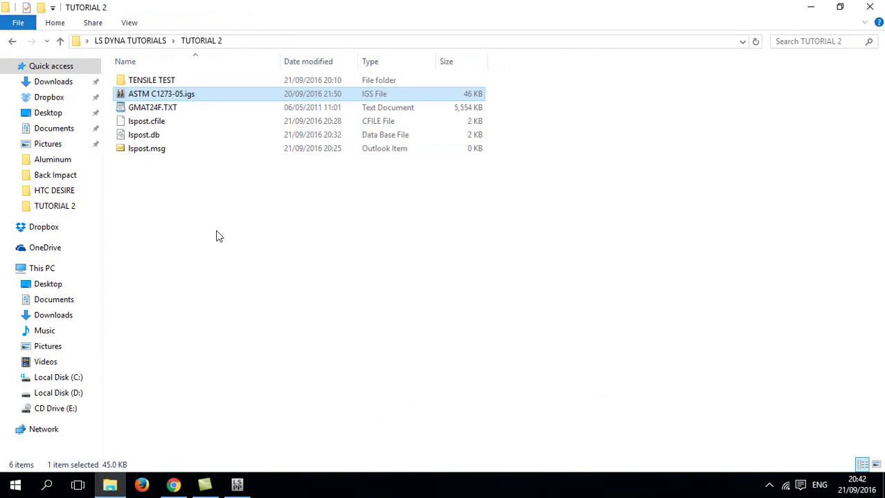
Switch to LS-PrePost and import the IGES file ASTM C1273-05.igs with the unit specified as mm
left_click(237, 485)
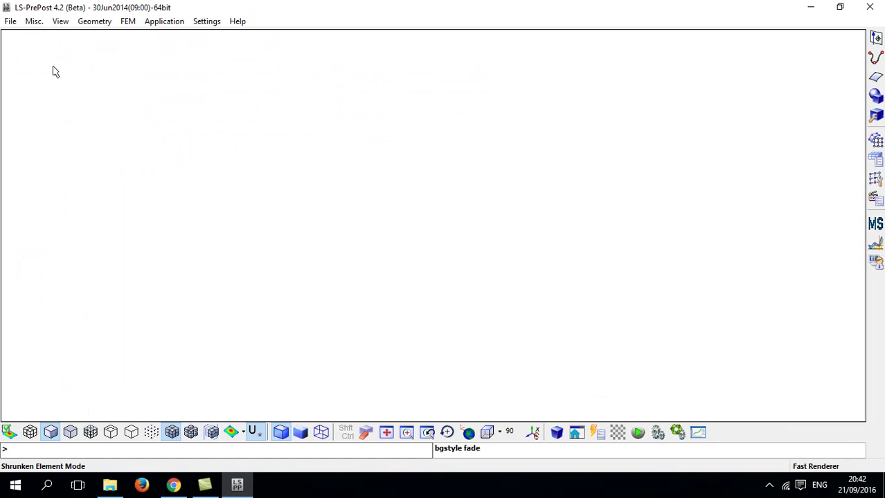
left_click(11, 20)
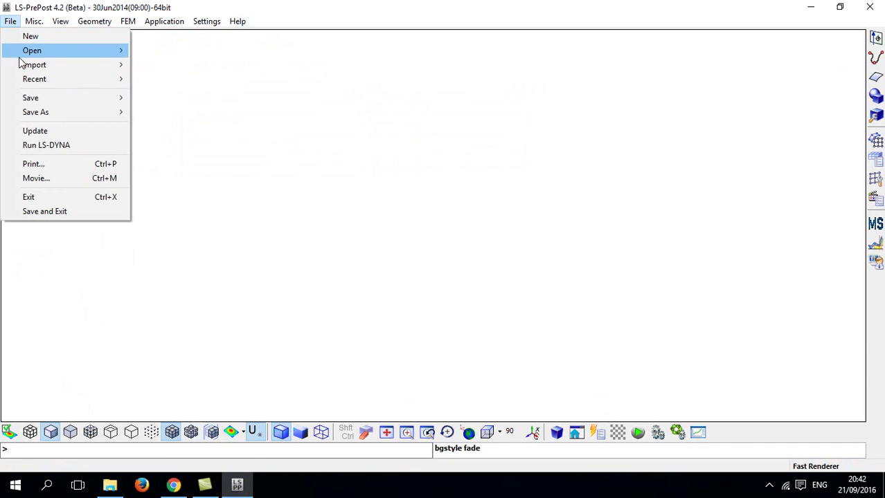
mouse_move(32, 68)
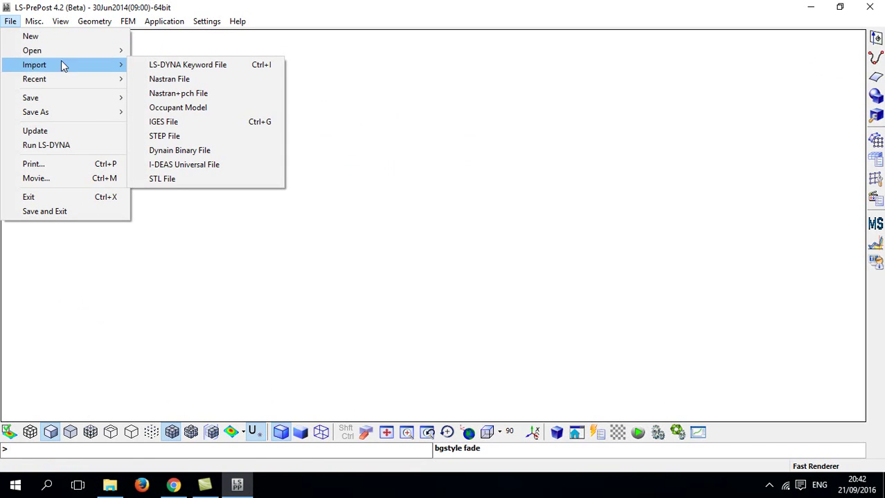
left_click(203, 122)
left_click(181, 136)
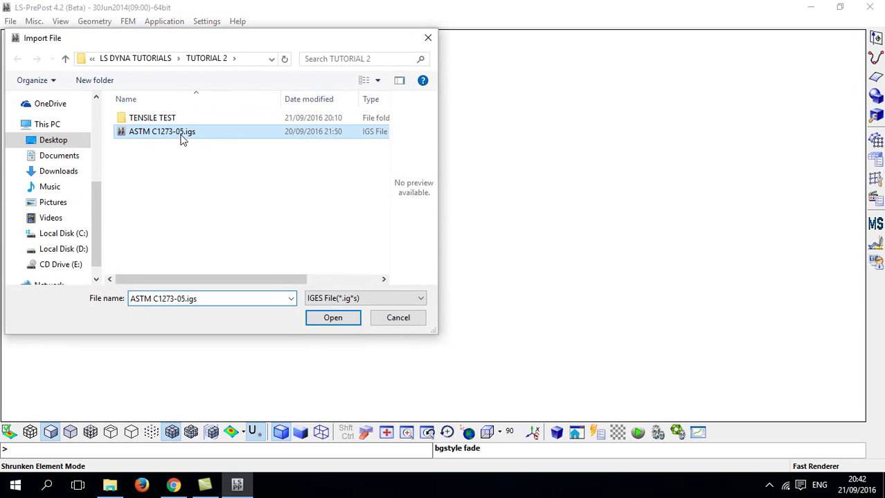
left_click(320, 326)
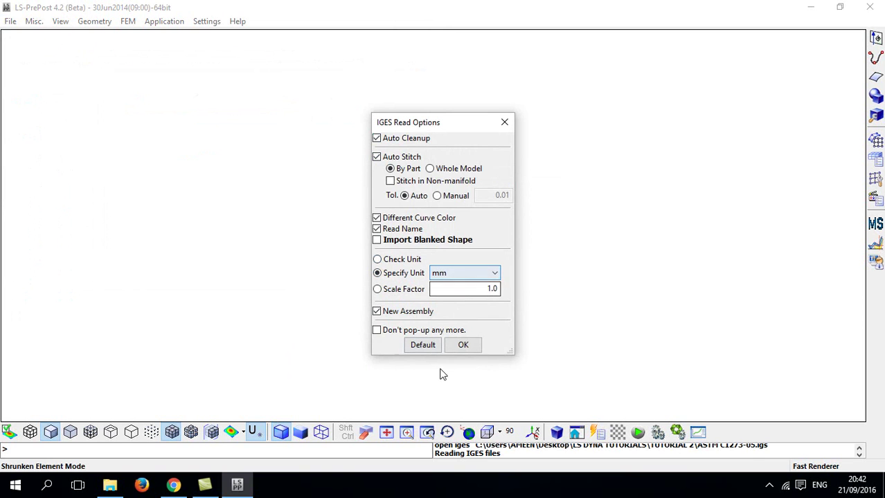
left_click(458, 349)
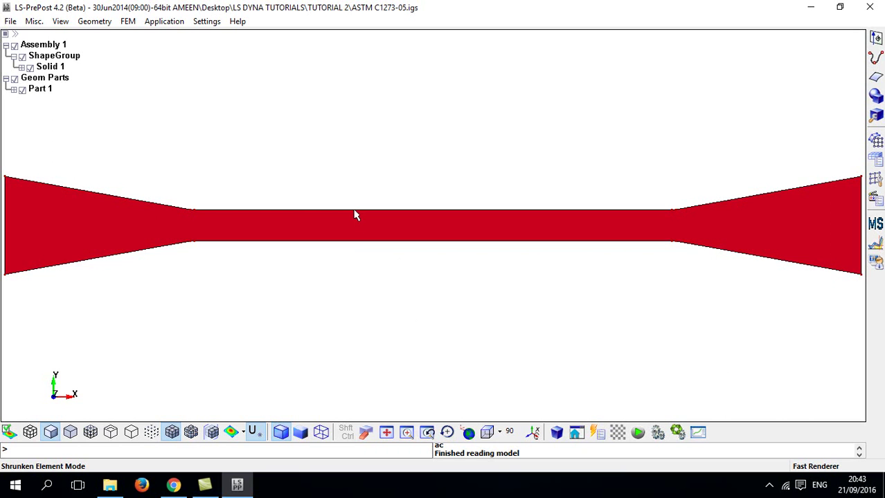
scroll(355, 216, "down", 3)
left_click_drag(259, 182, 311, 225, "shift")
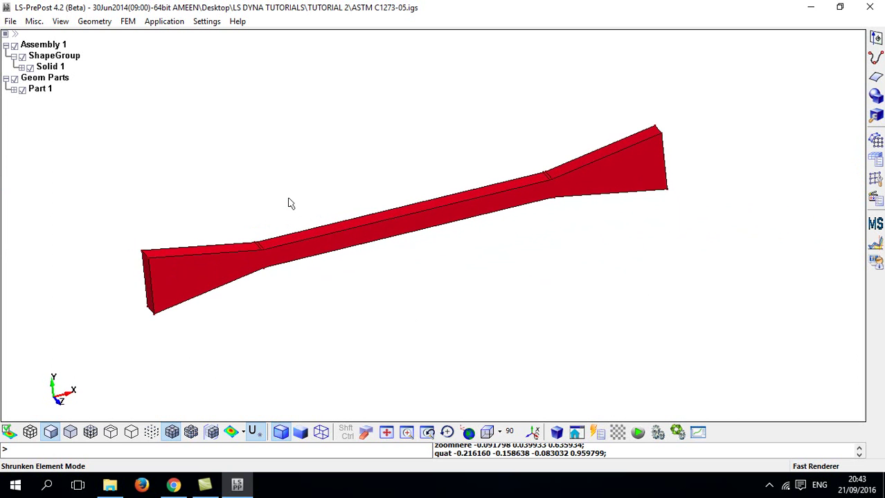
left_click_drag(263, 182, 302, 210, "shift")
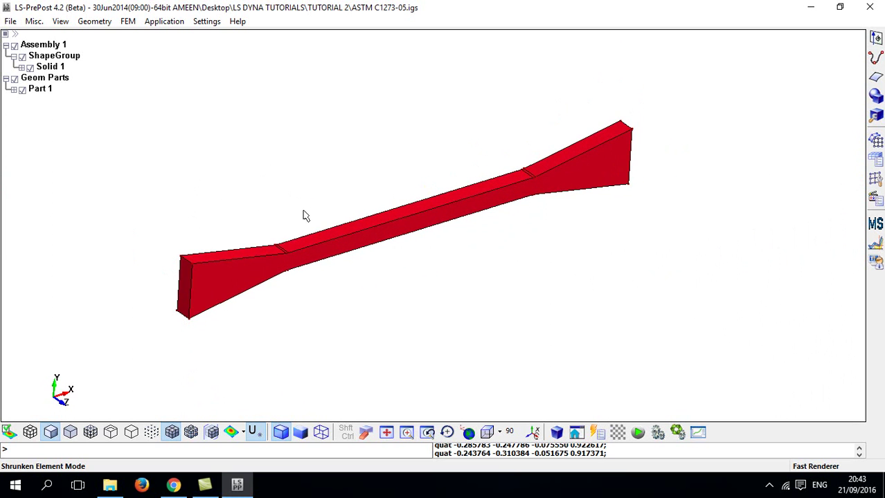
left_click_drag(348, 229, 321, 251, "shift")
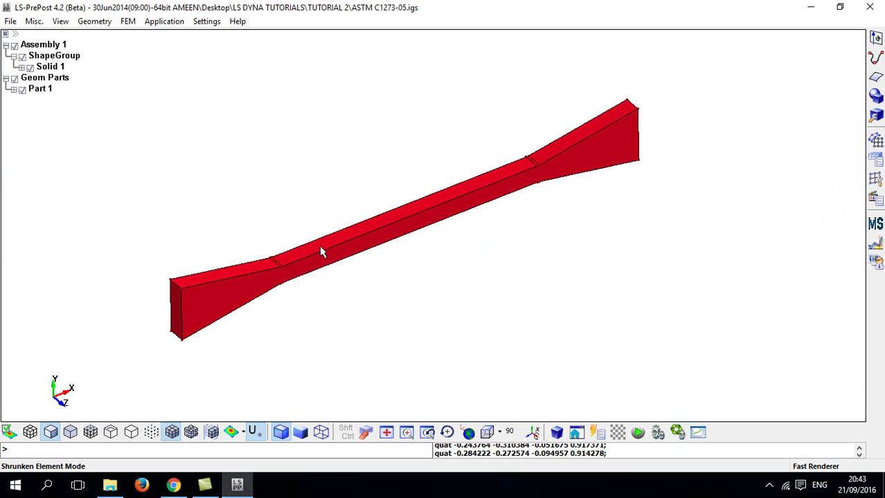
left_click(882, 148)
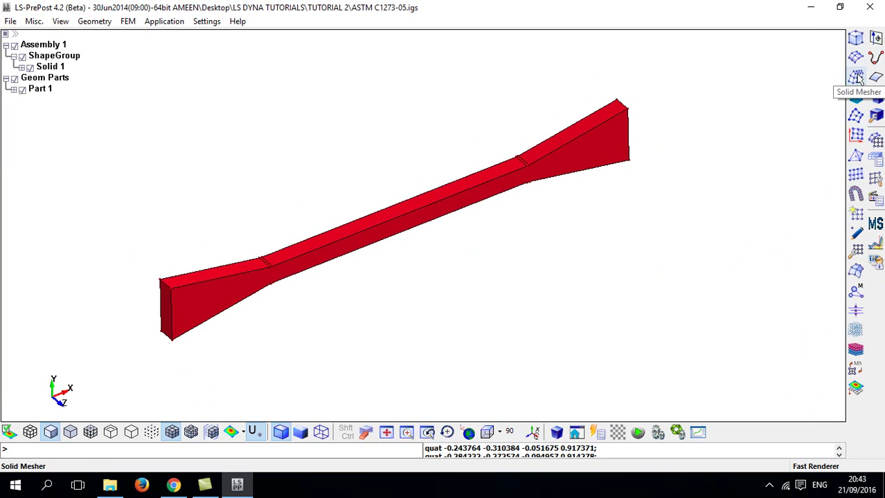
left_click(856, 77)
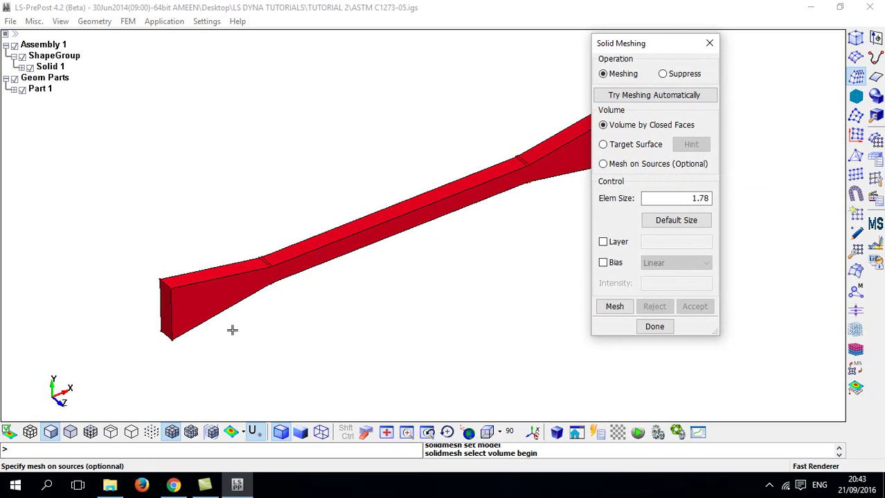
mouse_move(246, 294)
left_mouse_down("shift")
mouse_move(248, 275)
mouse_move(233, 283)
left_mouse_up("shift")
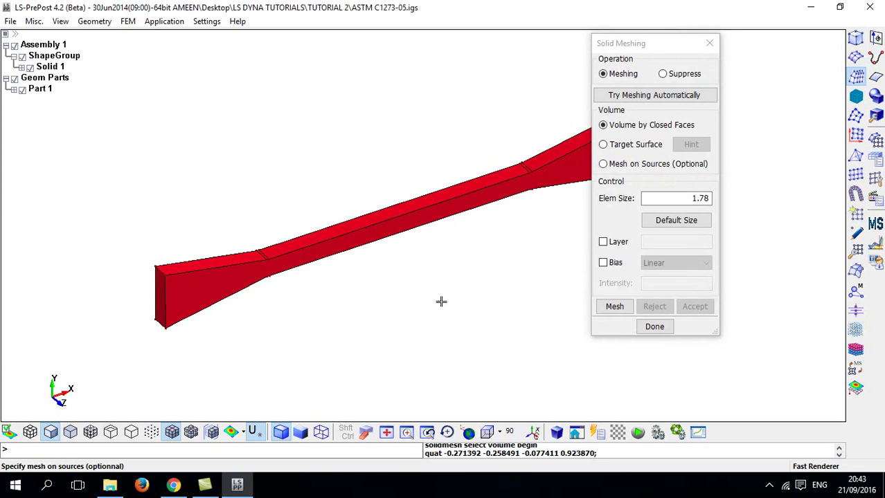
left_click(709, 44)
Select the specimen's large front face for the Auto Mesher and mesh it with the computed element size
left_click(859, 59)
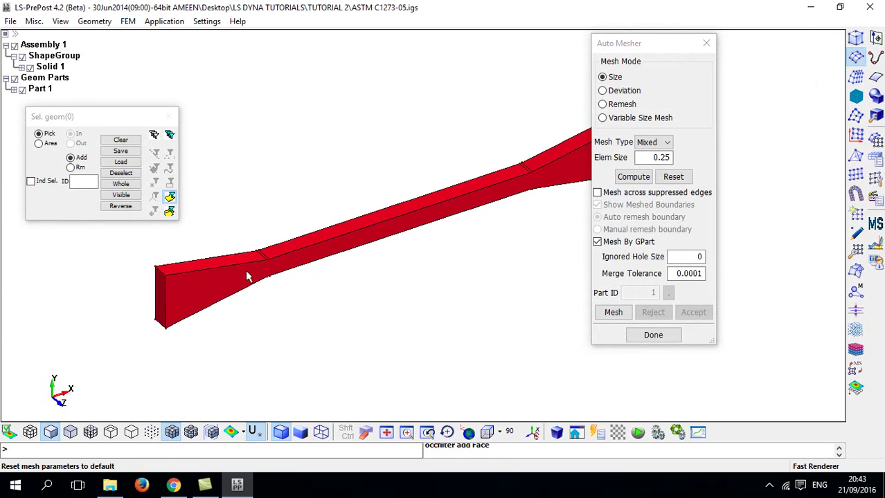
left_click(247, 275)
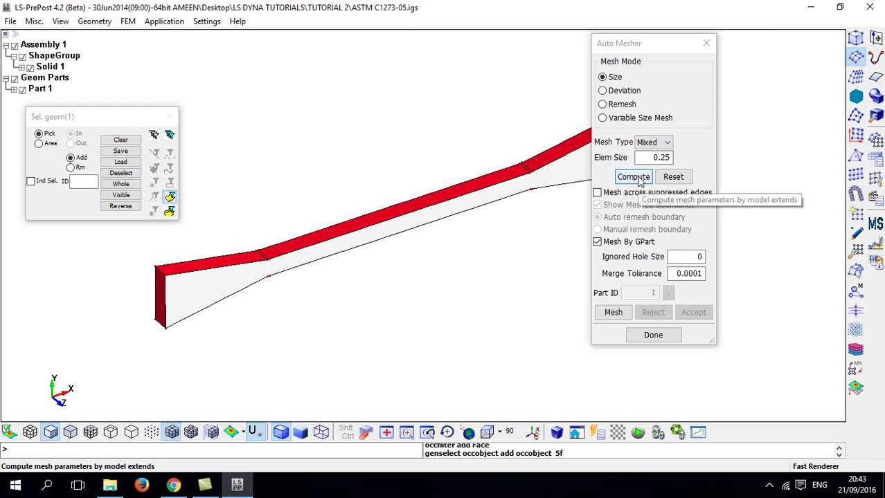
left_click(627, 177)
left_click(614, 312)
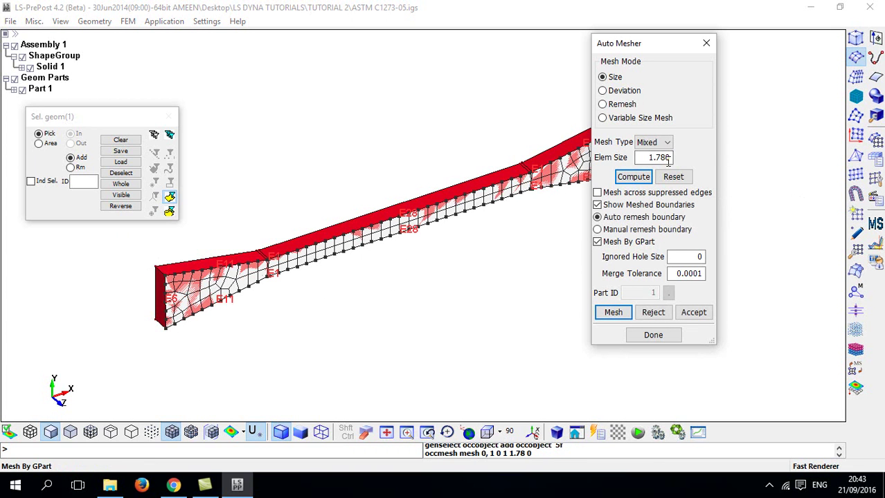
left_click_drag(300, 267, 313, 285, "shift")
scroll(271, 214, "up", 3)
scroll(314, 285, "down", 3)
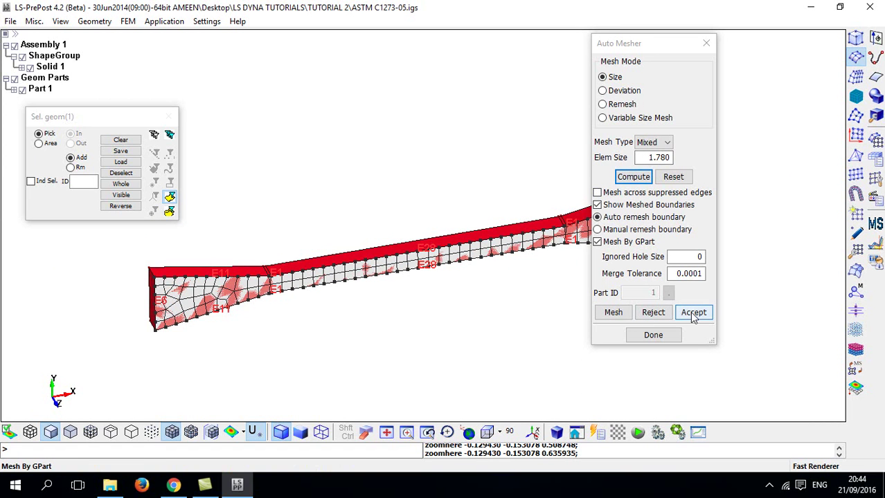
Remesh the selected front face with an element size of 0.5
left_click_drag(648, 159, 678, 169)
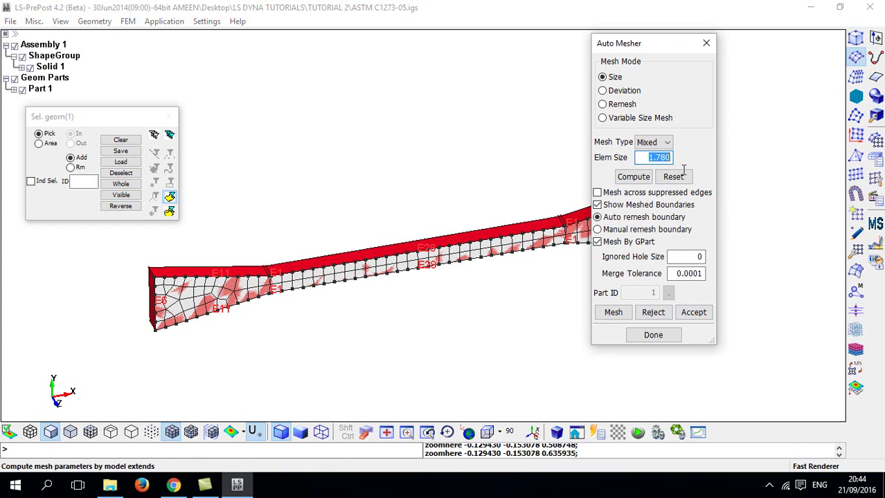
type("0.5")
right_click_drag(461, 206, 444, 198, "shift")
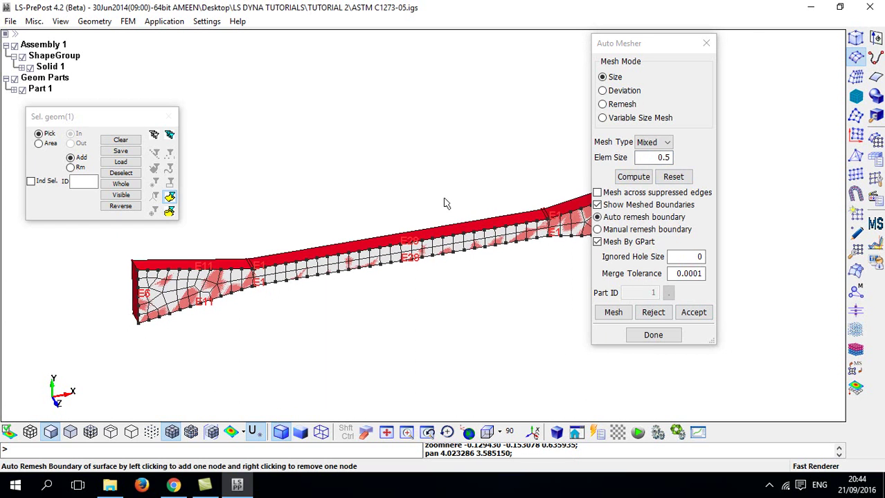
left_click(614, 313)
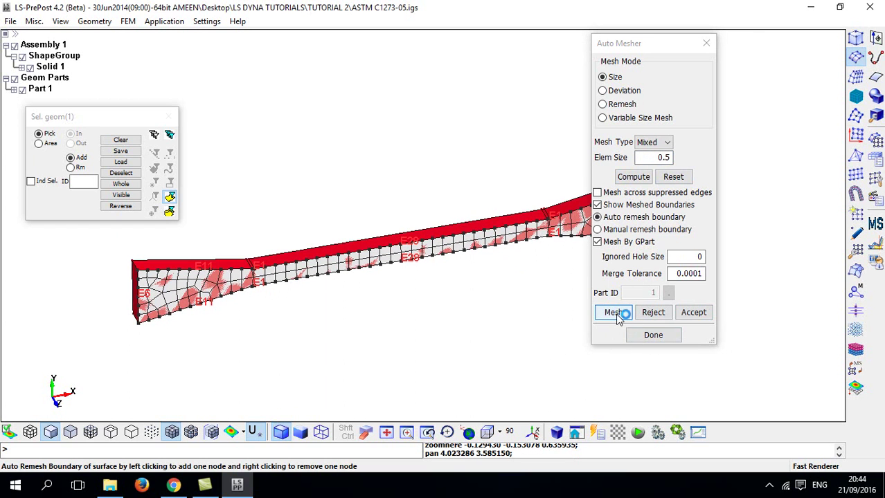
left_click(652, 312)
left_click(614, 313)
scroll(218, 302, "up", 2)
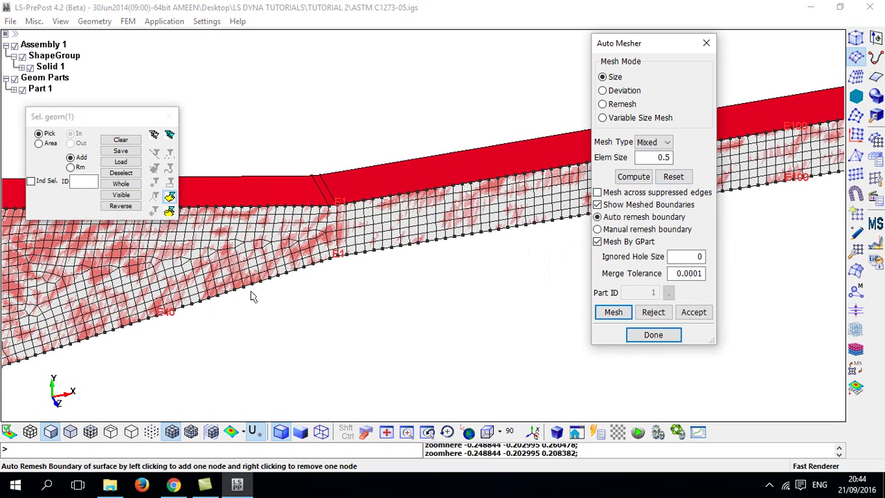
scroll(293, 239, "down", 2)
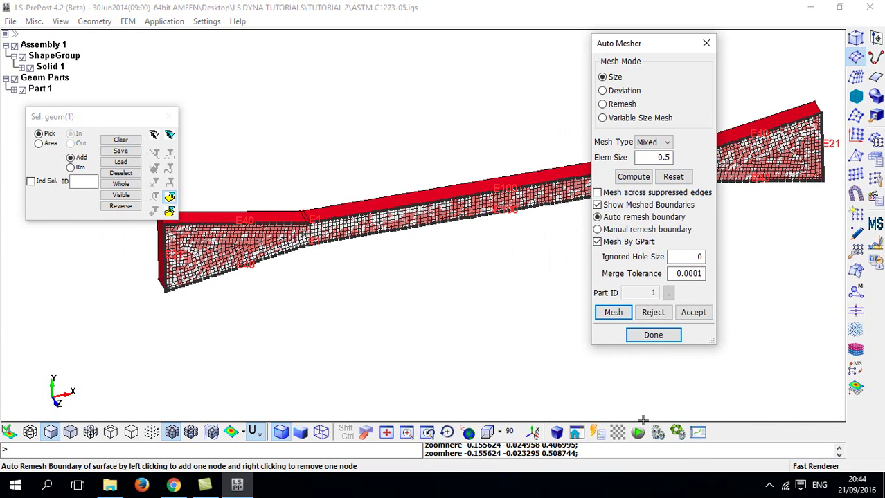
Accept the front face's surface mesh and close the Auto Mesher
left_click(693, 313)
middle_click_drag(389, 214, 398, 226, "shift")
left_click_drag(107, 119, 196, 268)
left_click_drag(211, 304, 235, 342)
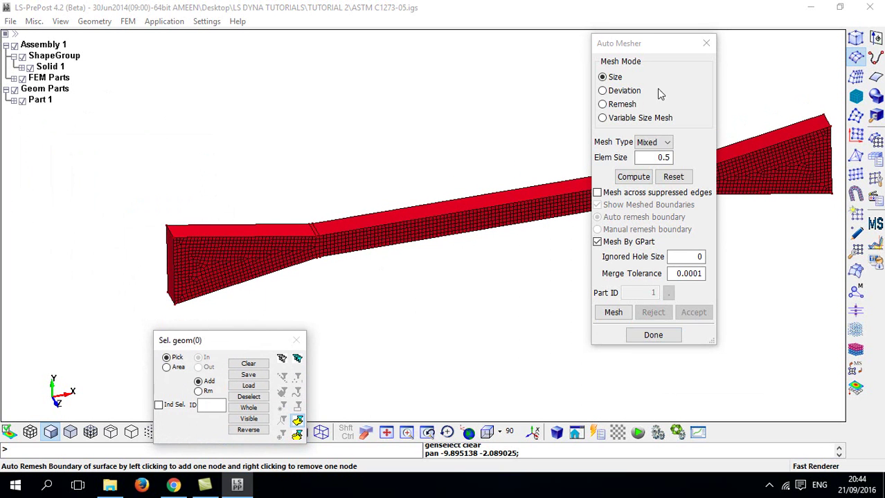
left_click_drag(658, 52, 574, 89)
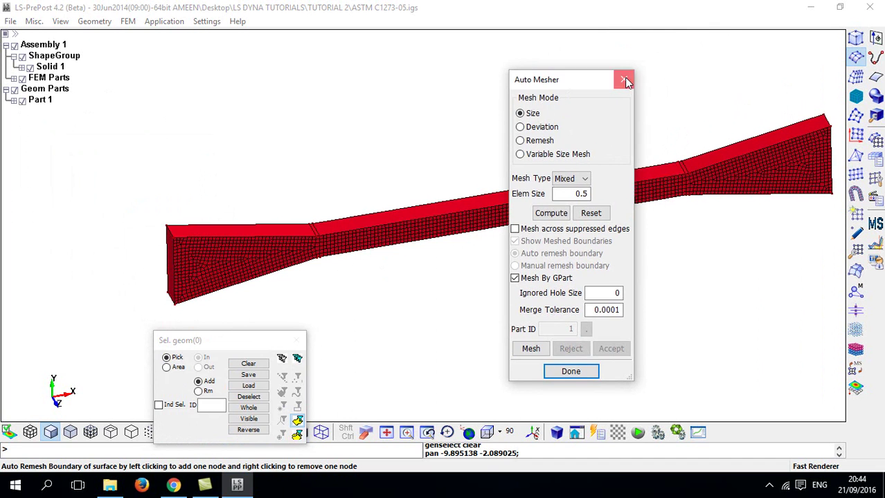
left_click(625, 81)
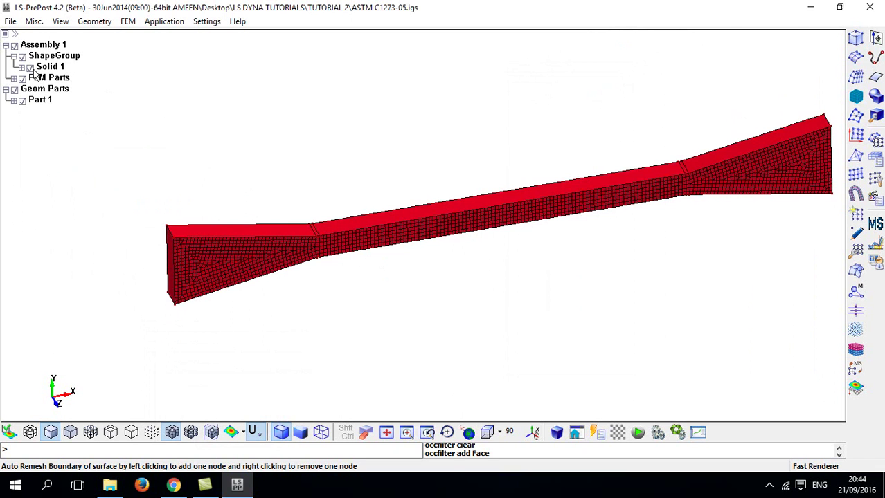
Hide and show Solid 1 repeatedly to compare the solid geometry with the shell mesh on its face
left_click(30, 68)
left_click(30, 68)
left_click(30, 68)
left_click(30, 68)
left_click_drag(72, 127, 101, 134, "ctrl")
left_click(30, 68)
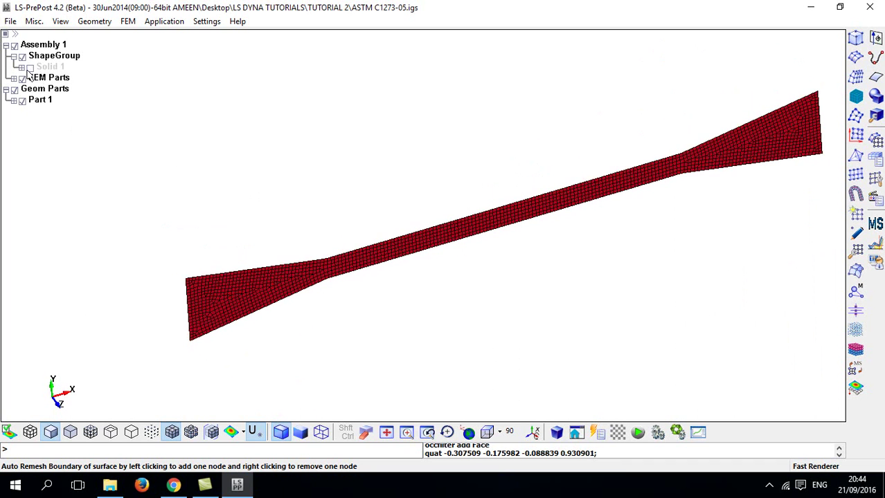
left_click(29, 68)
Delete the Solid 1 geometry from the assembly, confirming its removal
right_click(46, 69)
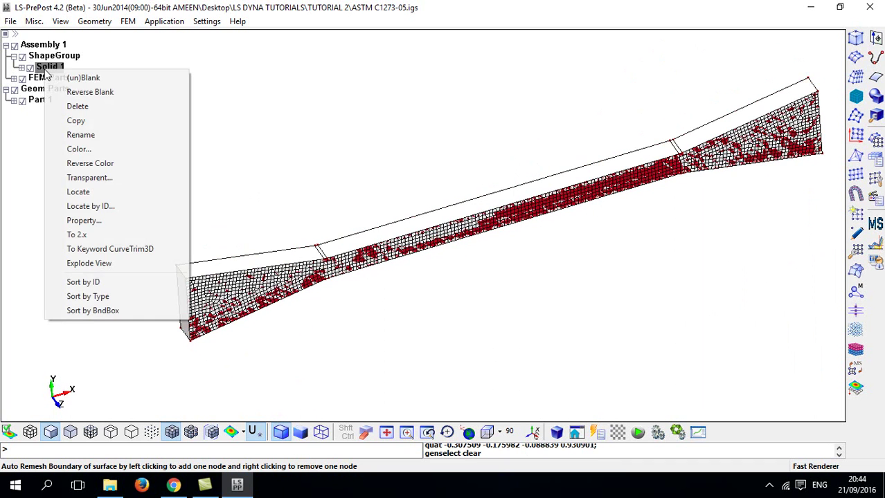
left_click(79, 108)
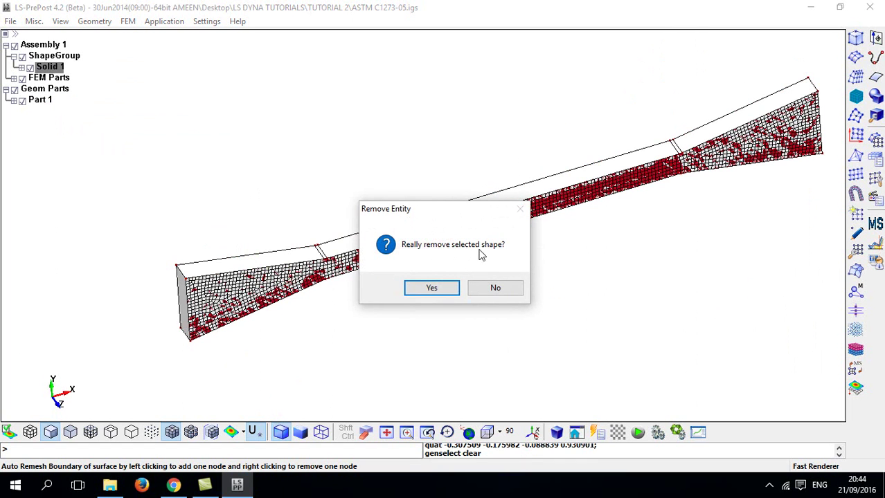
left_click(428, 288)
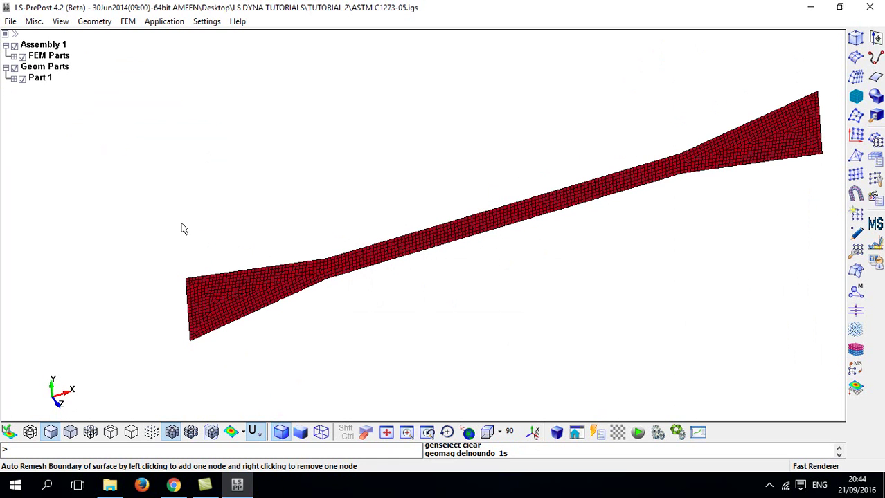
middle_click_drag(331, 306, 97, 283)
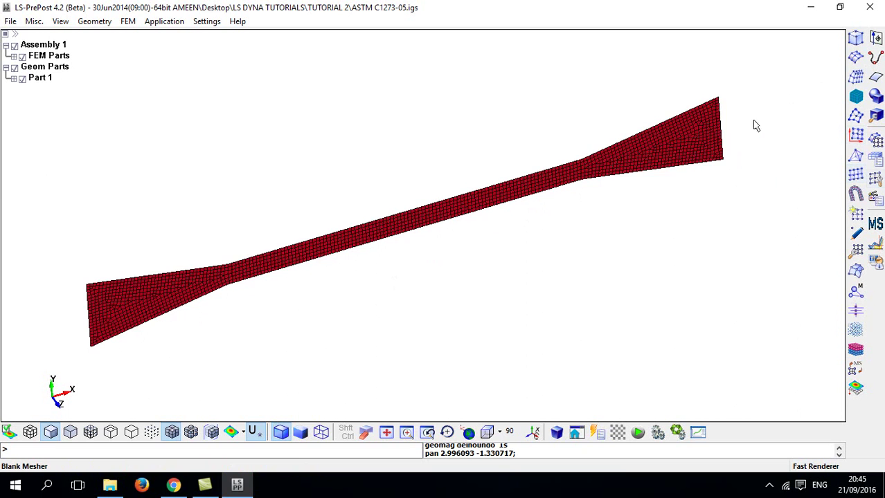
middle_click_drag(427, 176, 477, 160)
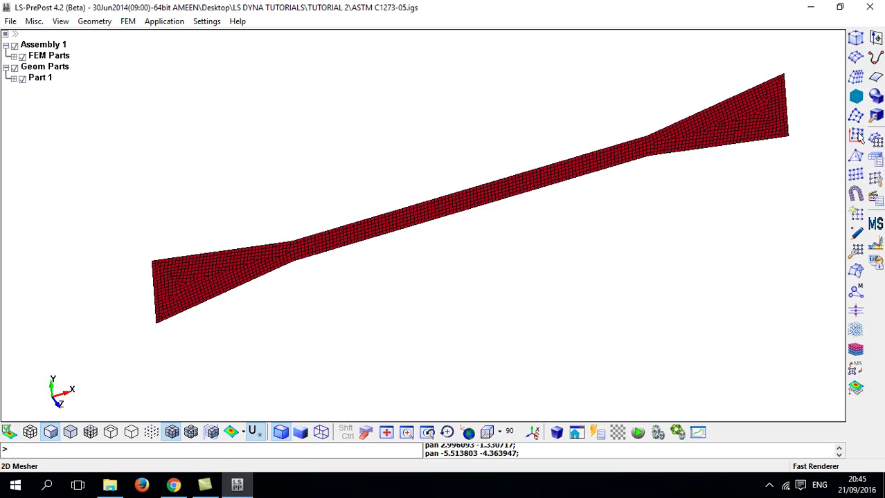
Open the Keyword Manager, list all keywords, and open a SECTION_SHELL input form
left_click(875, 159)
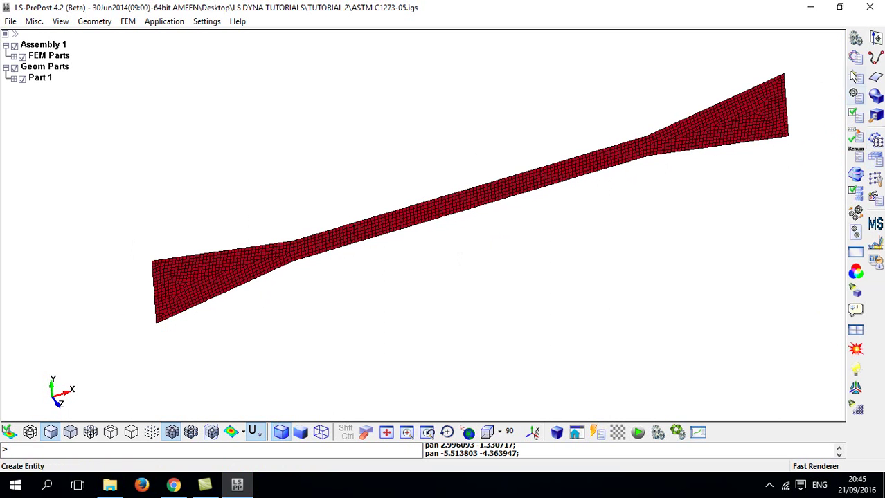
left_click(857, 60)
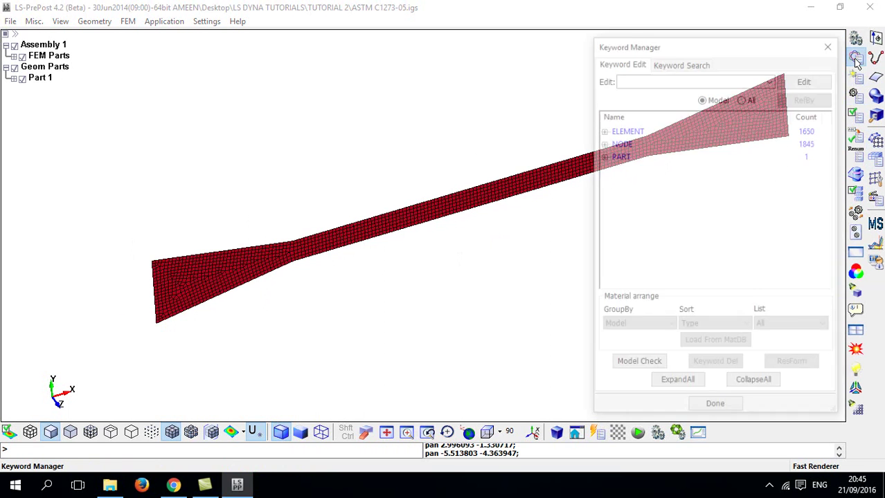
left_click(743, 97)
scroll(624, 233, "down", 10)
scroll(616, 195, "up", 5)
scroll(617, 195, "down", 5)
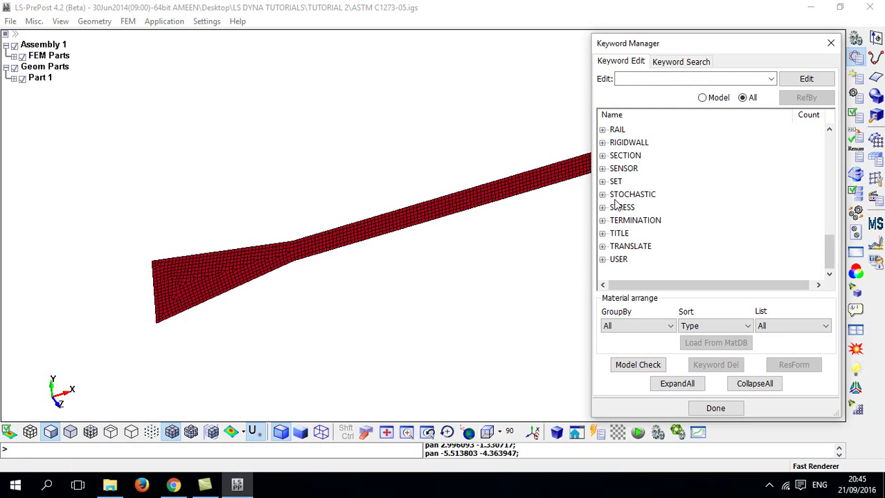
left_click(603, 156)
scroll(624, 194, "down", 4)
double_click(630, 132)
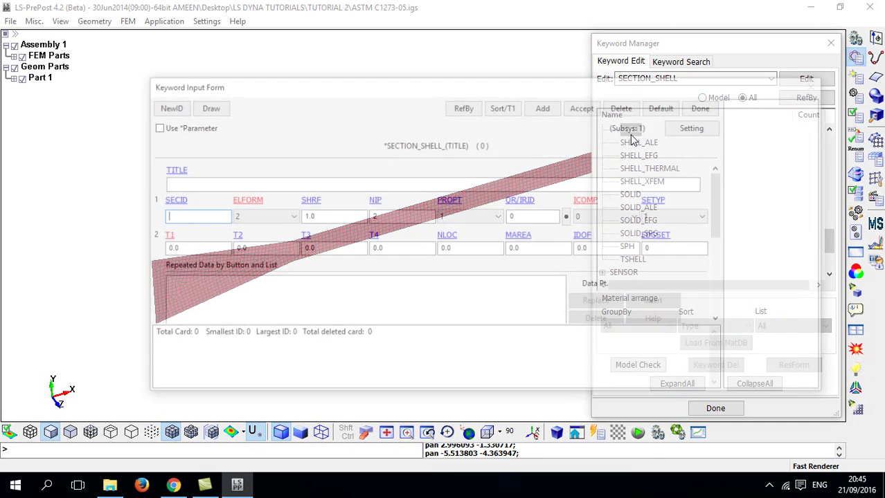
Assign a new ID to the shell section, title it "Shell Section", and set SHRF to .83333333
left_click(165, 106)
left_click(188, 186)
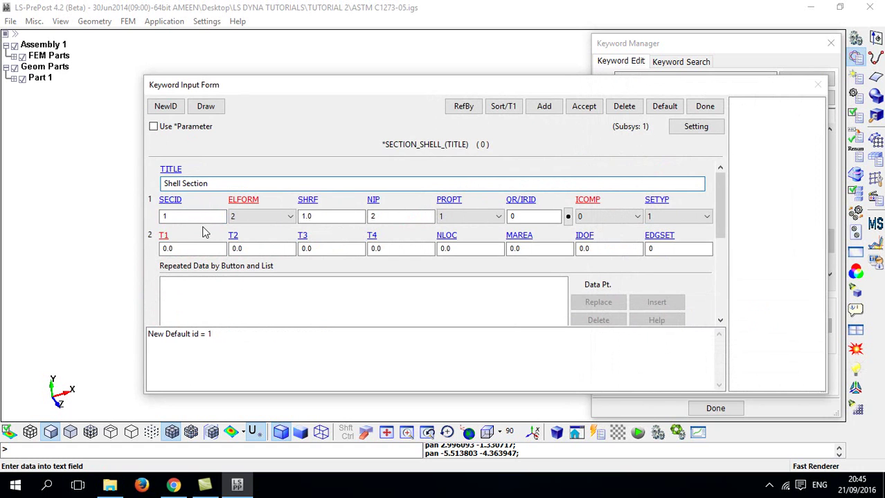
left_click(319, 216)
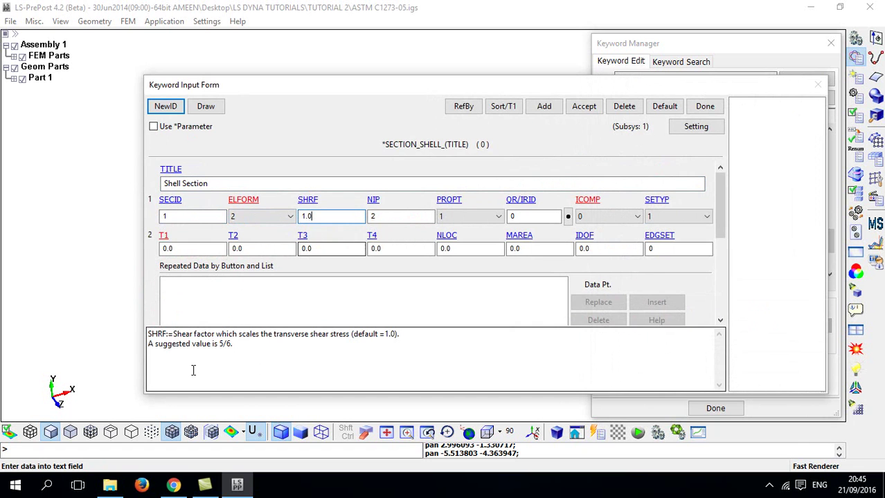
left_click_drag(323, 217, 251, 200)
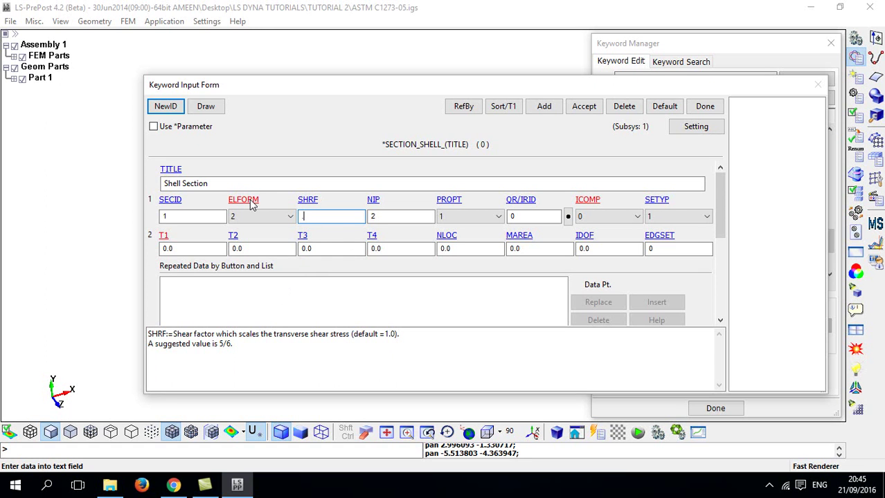
type(".83333333")
Set the shell section's thicknesses T1 to T4 to 2, then accept the card and close its form
left_click_drag(220, 249, 135, 242)
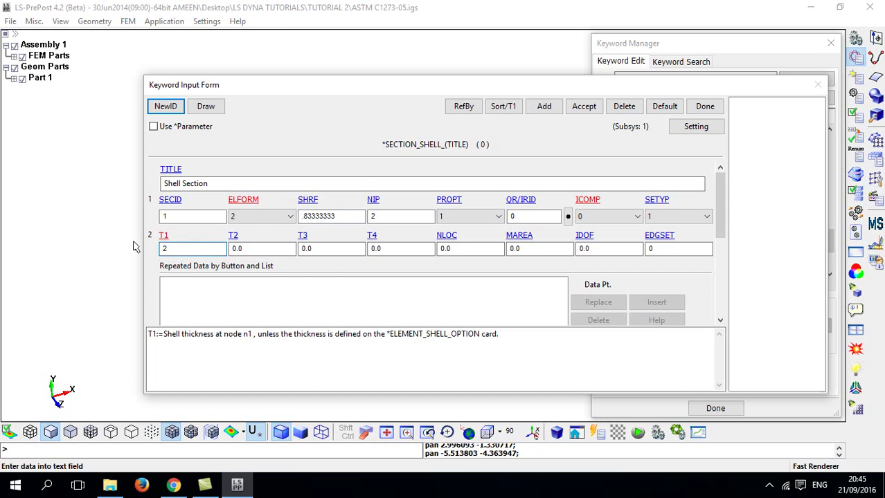
key("Return")
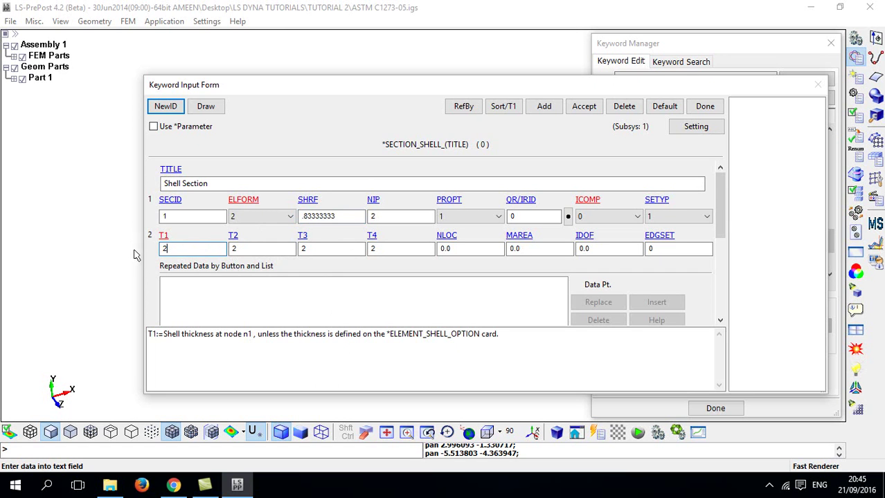
left_click(592, 111)
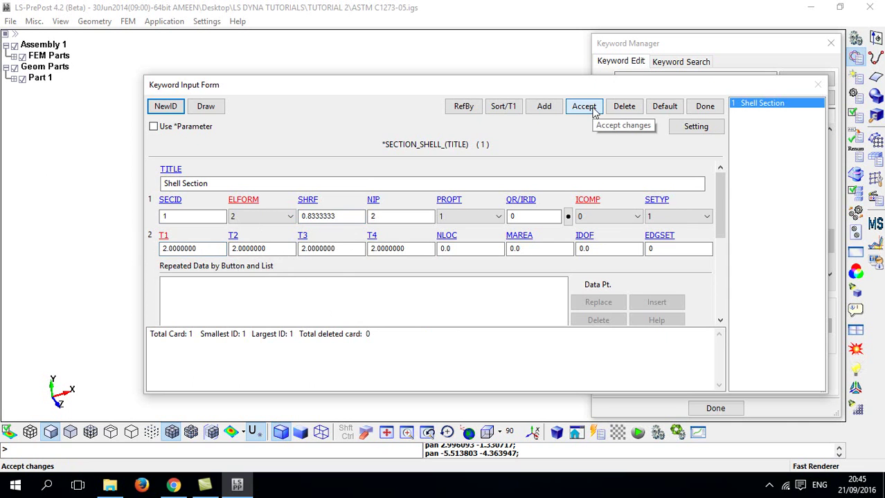
left_click(705, 107)
Collapse the SECTION keywords and expand the MAT group to browse its material models
scroll(671, 181, "up", 4)
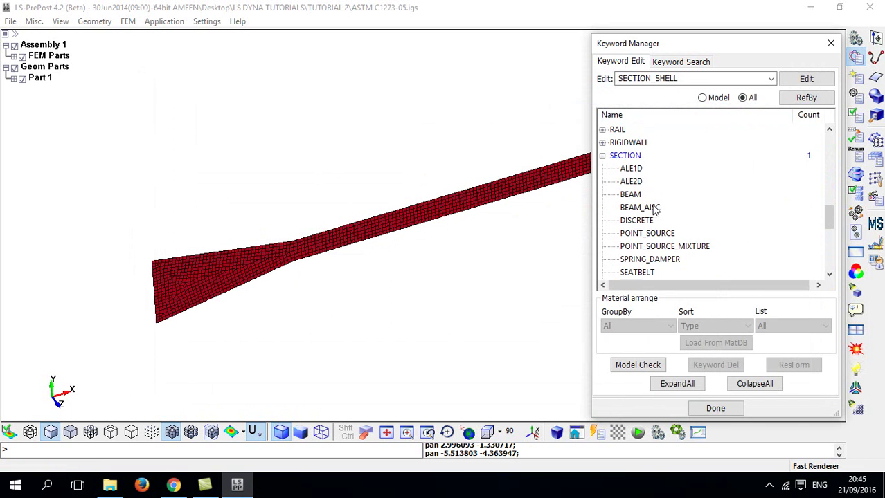
left_click(603, 156)
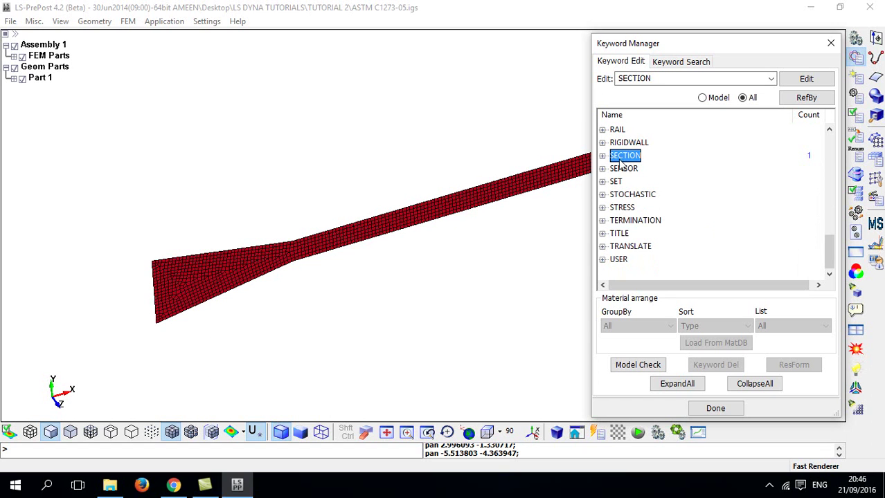
scroll(626, 187, "up", 12)
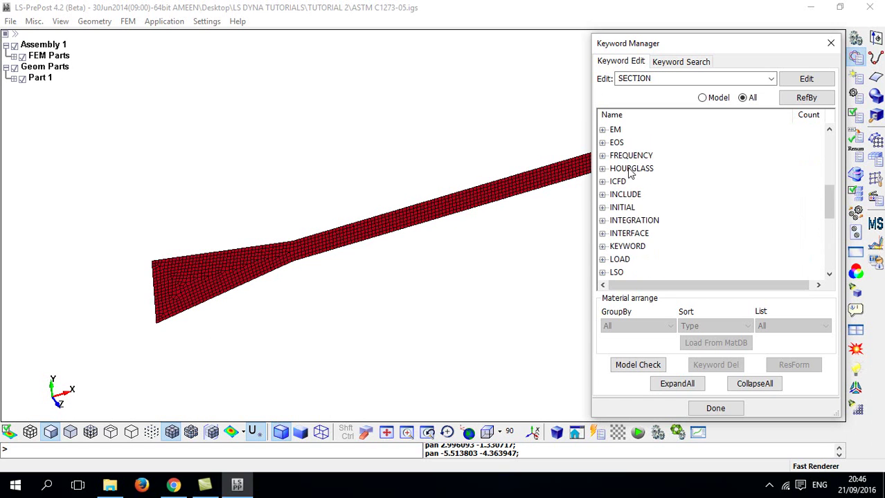
scroll(626, 195, "down", 6)
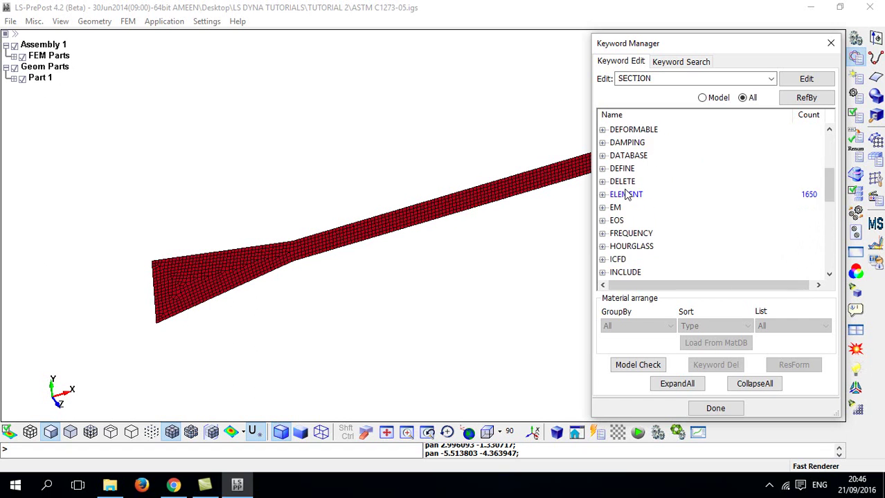
scroll(602, 155, "up", 2)
scroll(603, 155, "down", 2)
scroll(603, 155, "down", 2)
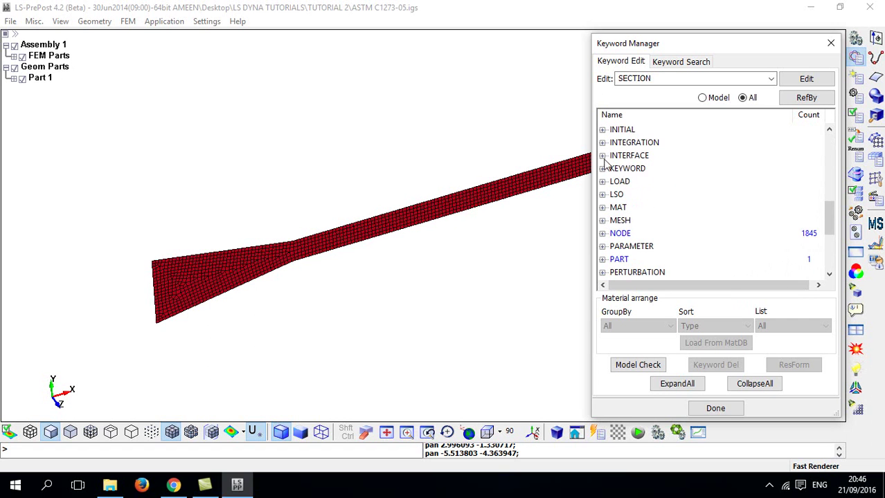
left_click(603, 209)
scroll(609, 211, "down", 10)
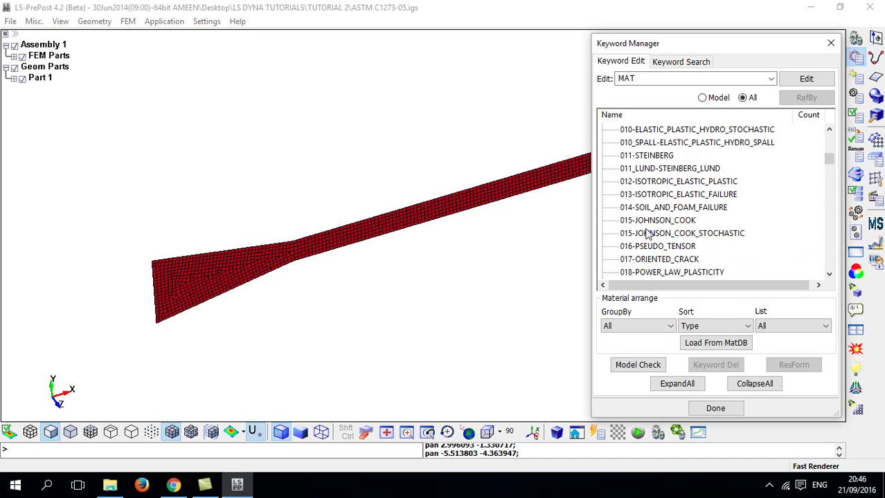
Open an input form for 024-PIECEWISE_LINEAR_PLASTICITY and show the description of its Young's modulus field
left_click(655, 273)
scroll(654, 221, "down", 5)
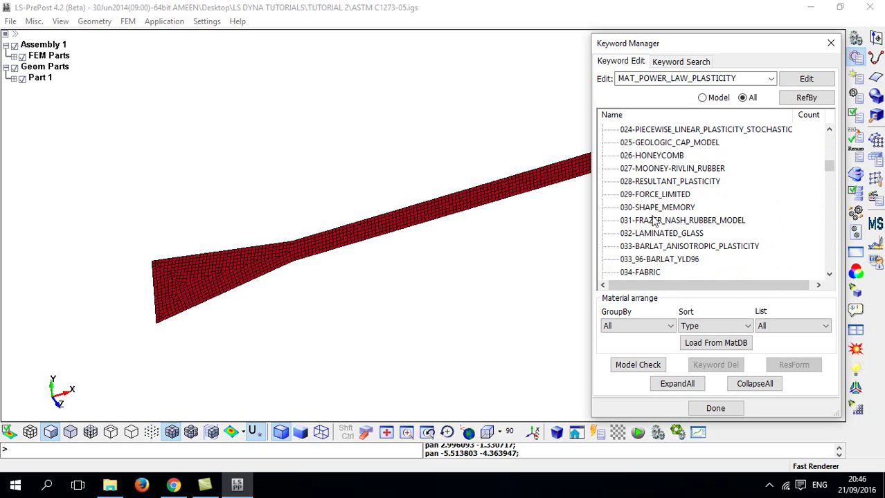
left_click(654, 168)
scroll(654, 169, "up", 3)
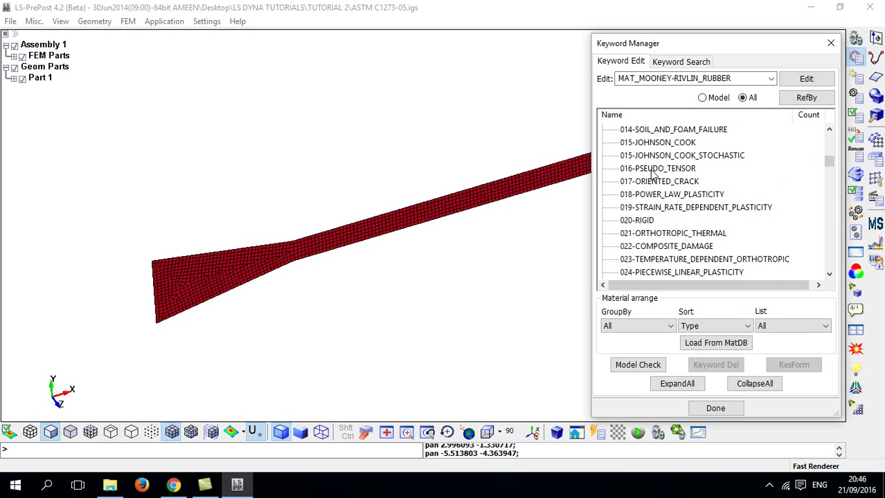
left_click(661, 274)
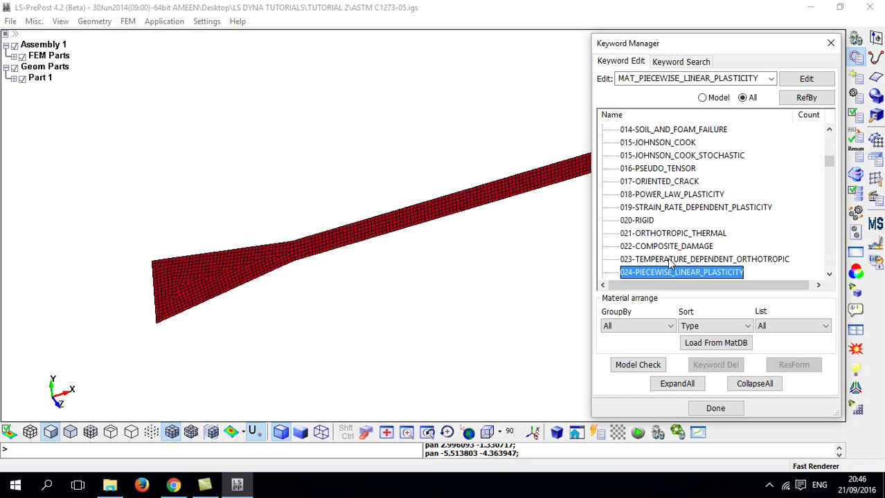
scroll(664, 273, "down", 3)
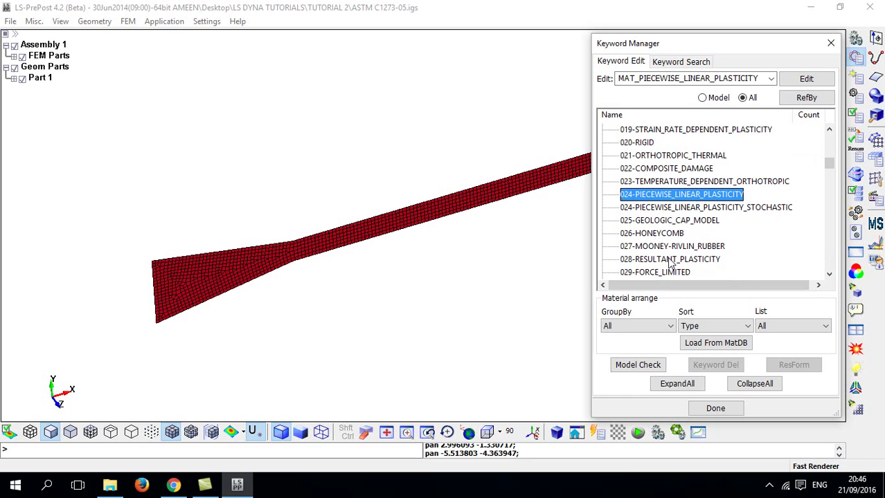
double_click(679, 195)
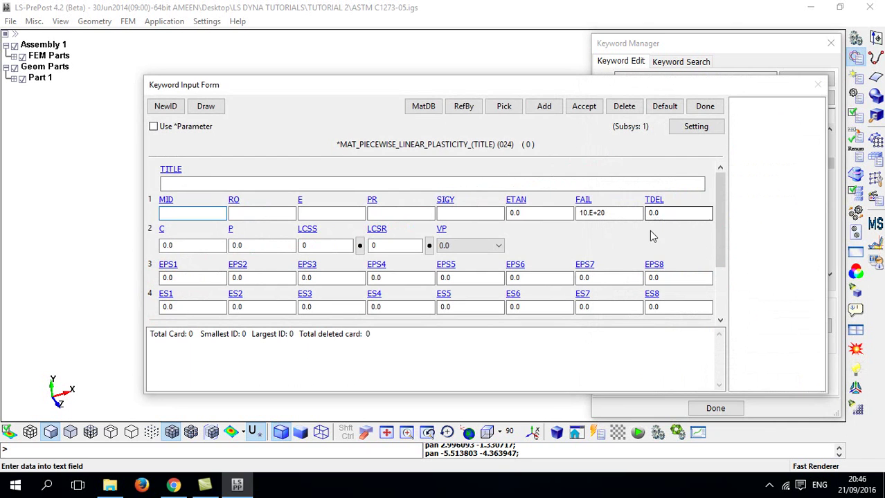
left_click(307, 212)
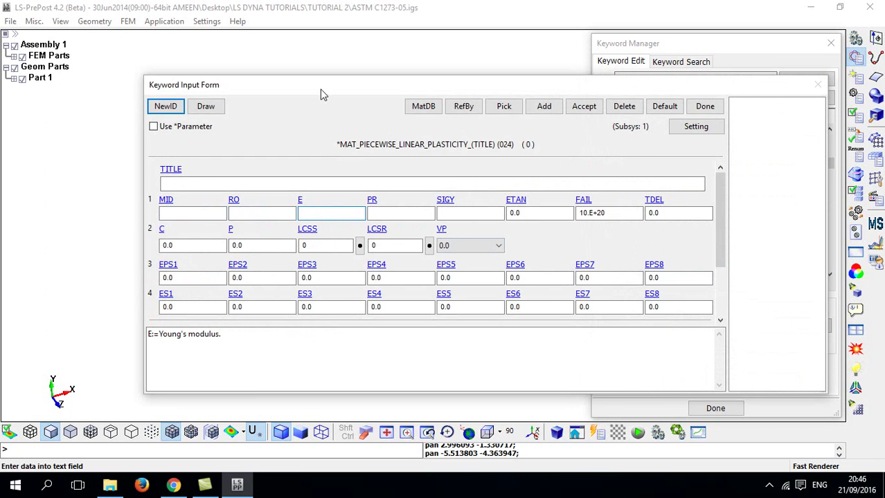
left_click_drag(322, 91, 320, 369)
left_click_drag(428, 363, 401, 78)
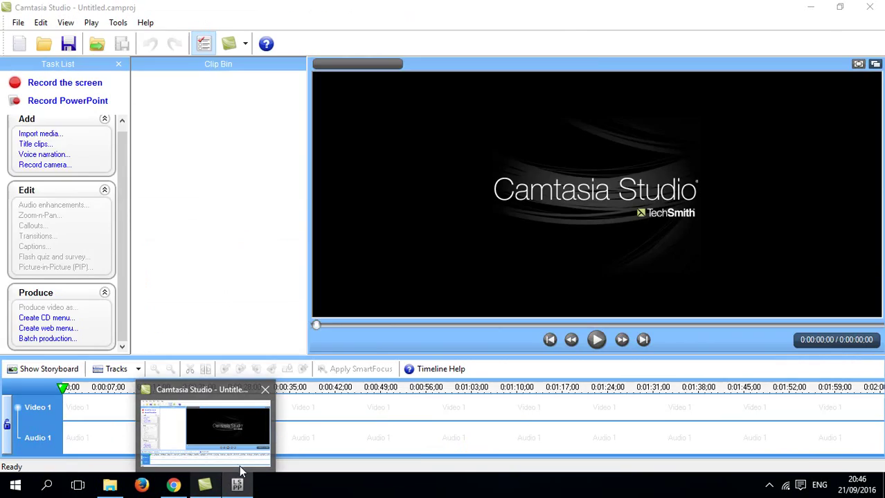
Switch to Chrome and view Varmint Al's Engineering page from its beginning
mouse_move(243, 488)
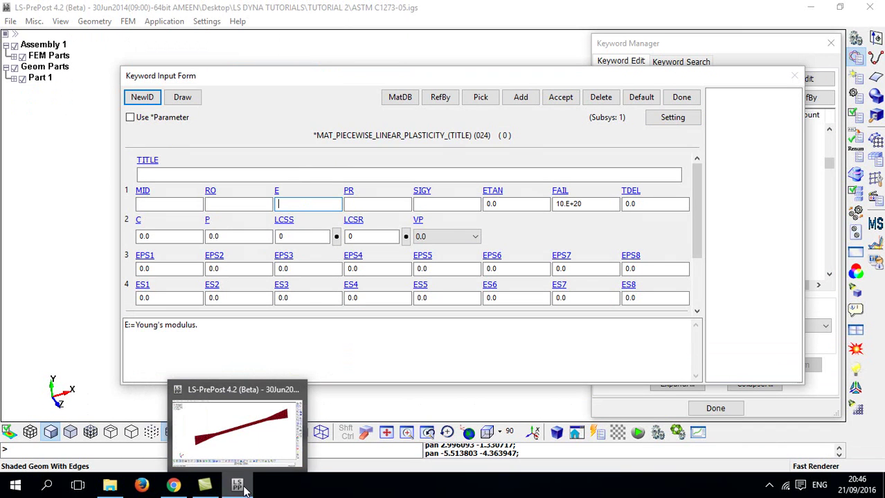
left_click(173, 488)
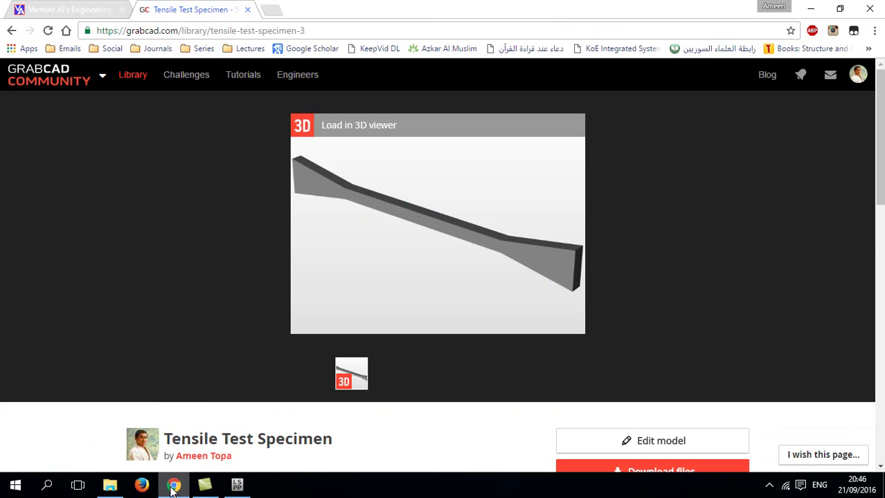
left_click(84, 9)
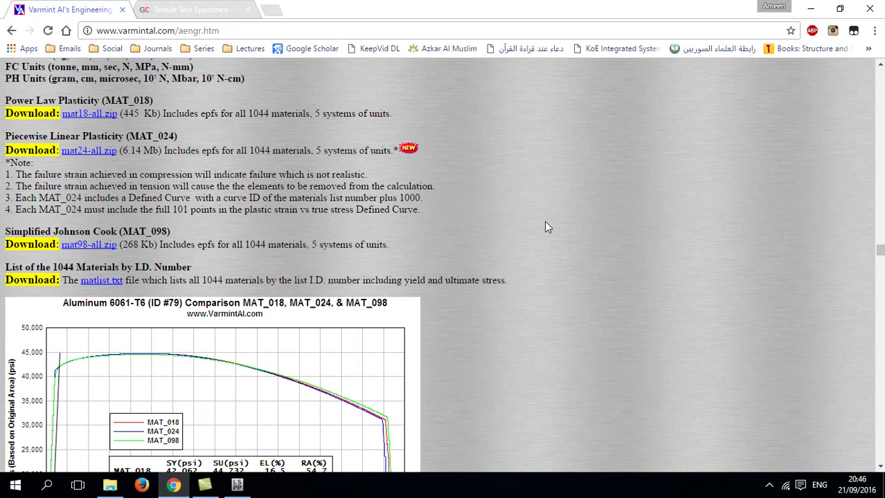
left_click(882, 261)
left_click(882, 238)
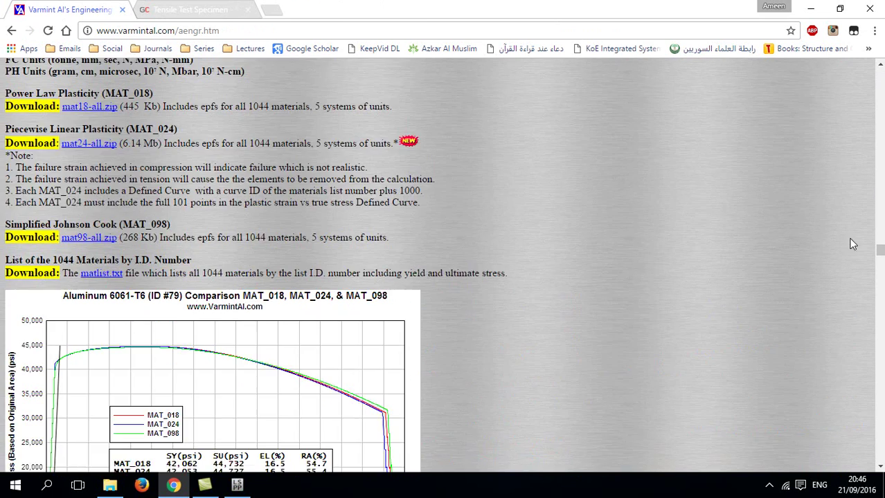
left_click_drag(880, 252, 881, 73)
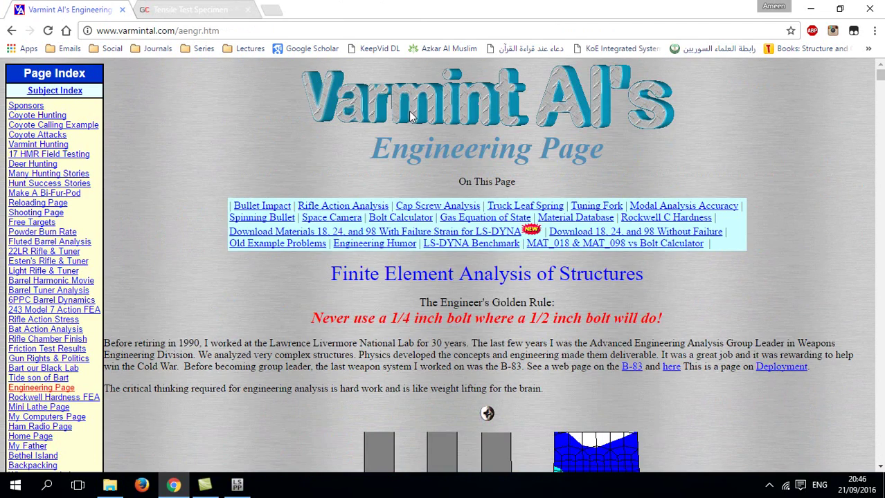
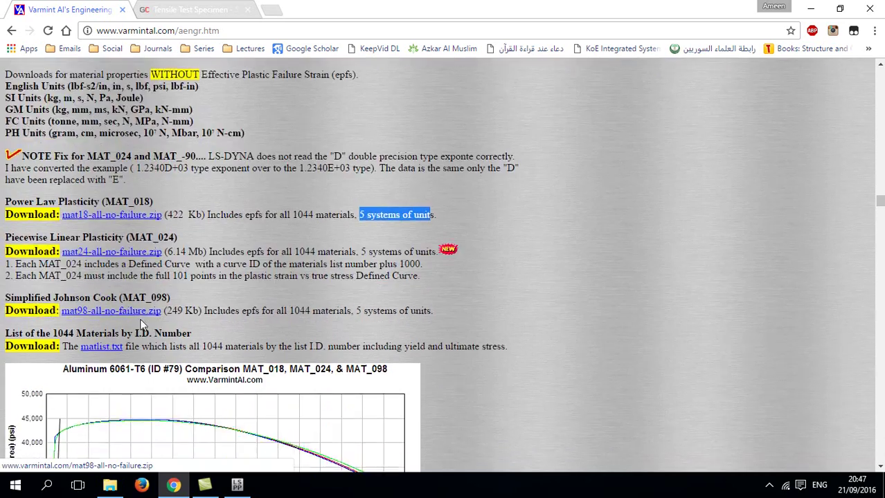
Examine the page's tensile test simulations and its MAT_024 download with failure strain, highlighting "5 systems of units"
scroll(141, 320, "down", 15)
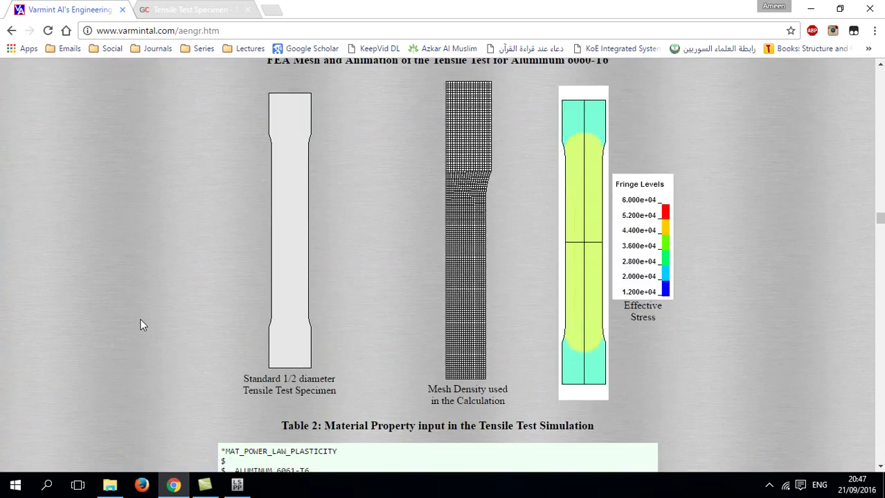
scroll(140, 318, "down", 15)
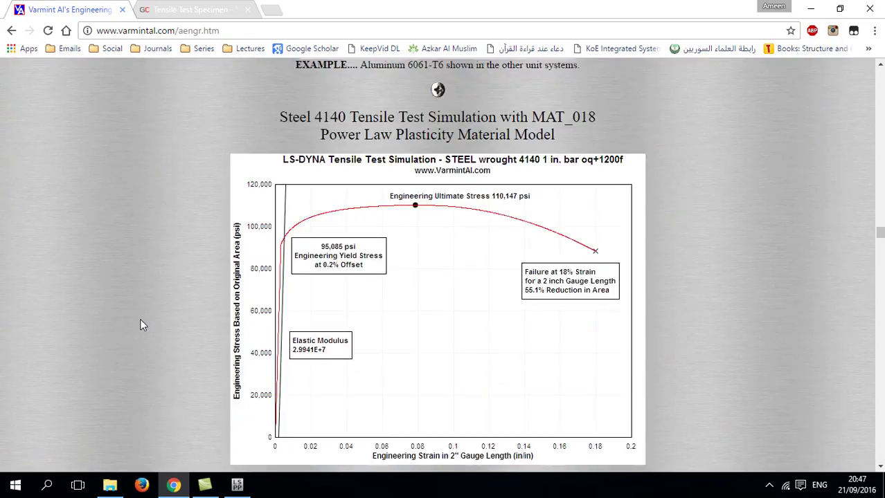
scroll(141, 320, "down", 4)
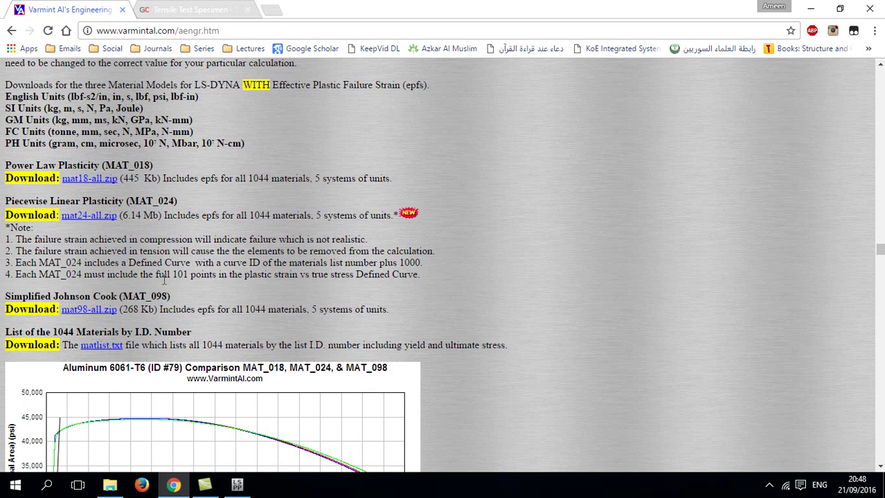
left_click_drag(319, 215, 395, 217)
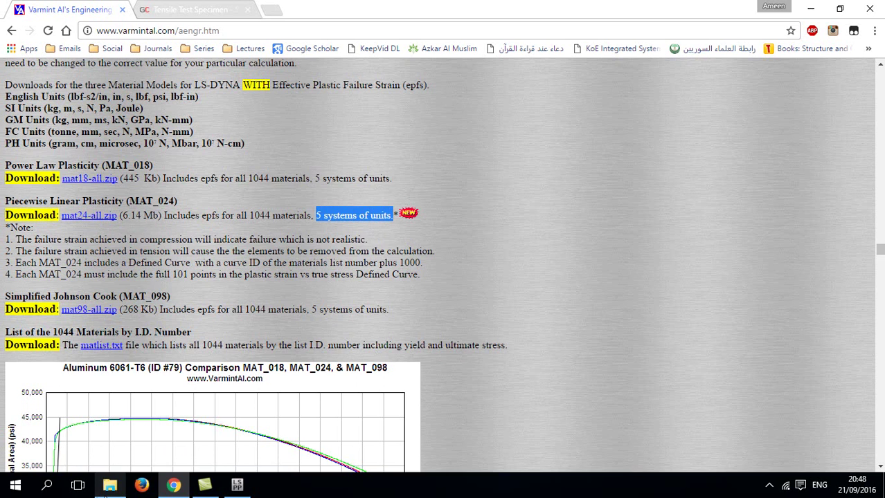
Switch to File Explorer and open the material data file GMAT24F.TXT from the TUTORIAL 2 folder
left_click(109, 488)
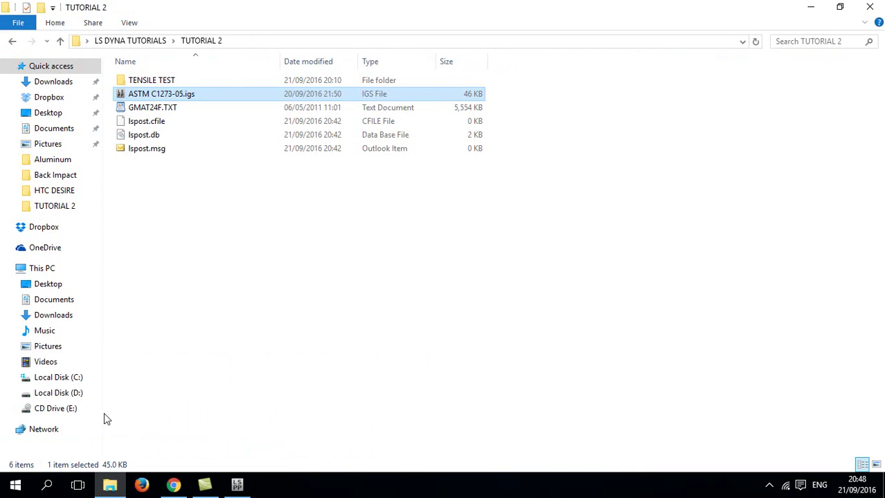
double_click(146, 109)
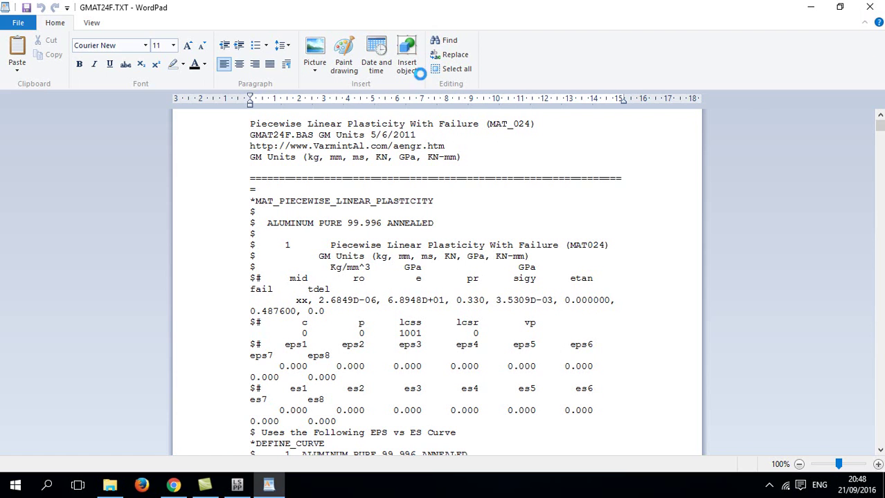
Reopen GMAT24F.TXT and look through its material cards and curves for the ALUMINUM PURE 99.45-O CONDITION entry
left_click(868, 8)
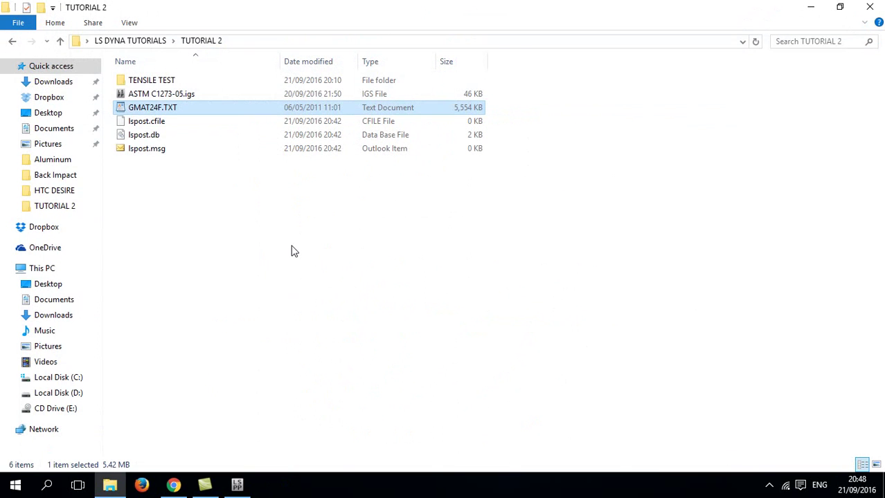
double_click(148, 109)
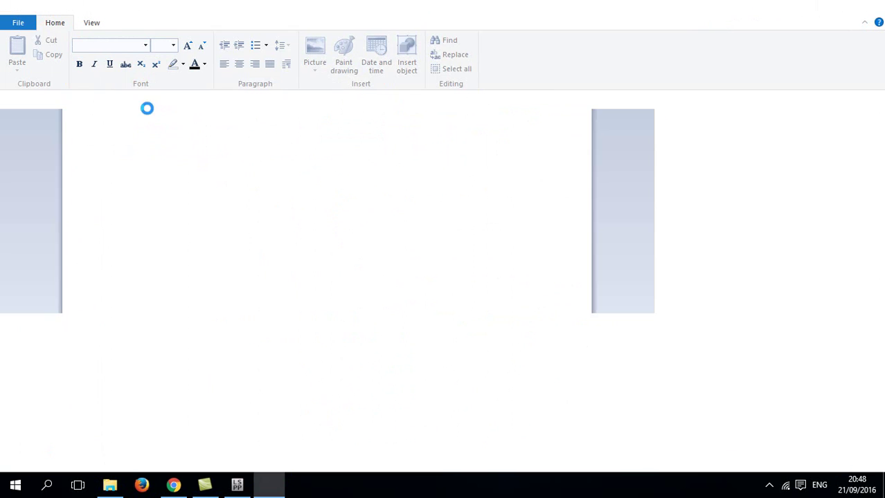
scroll(303, 173, "down", 3)
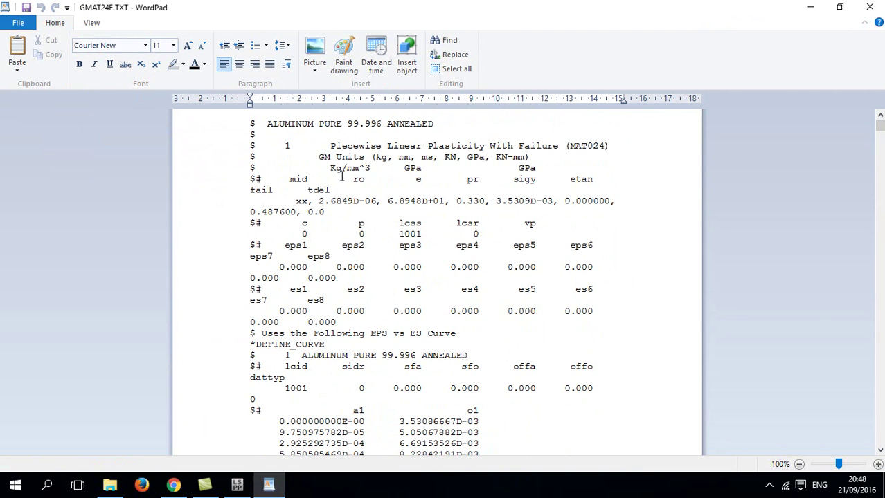
scroll(361, 324, "down", 15)
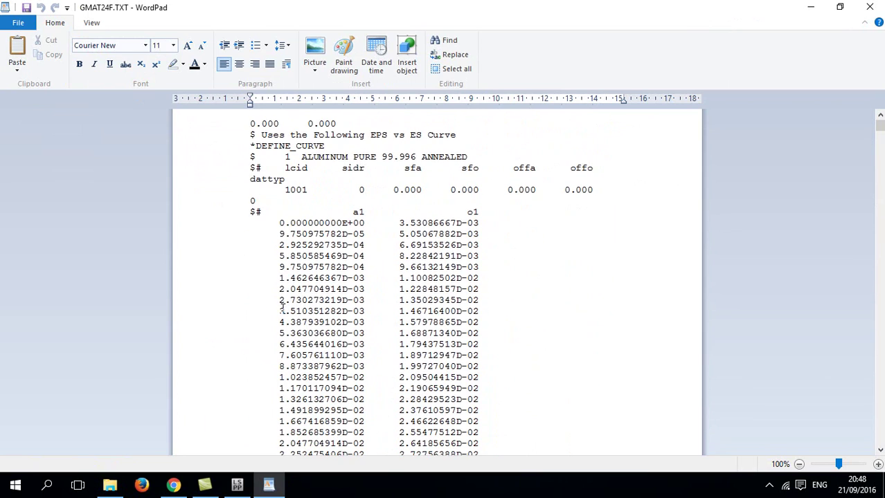
scroll(287, 296, "down", 10)
scroll(287, 296, "up", 20)
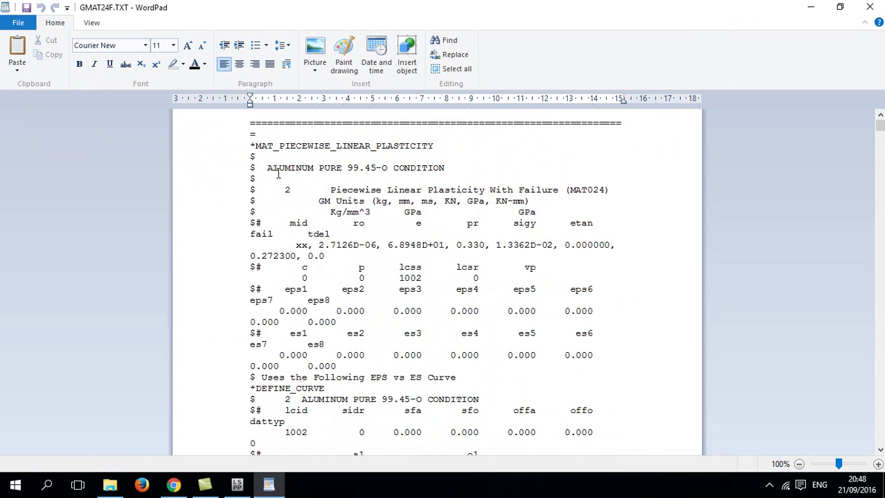
left_click_drag(267, 168, 336, 165)
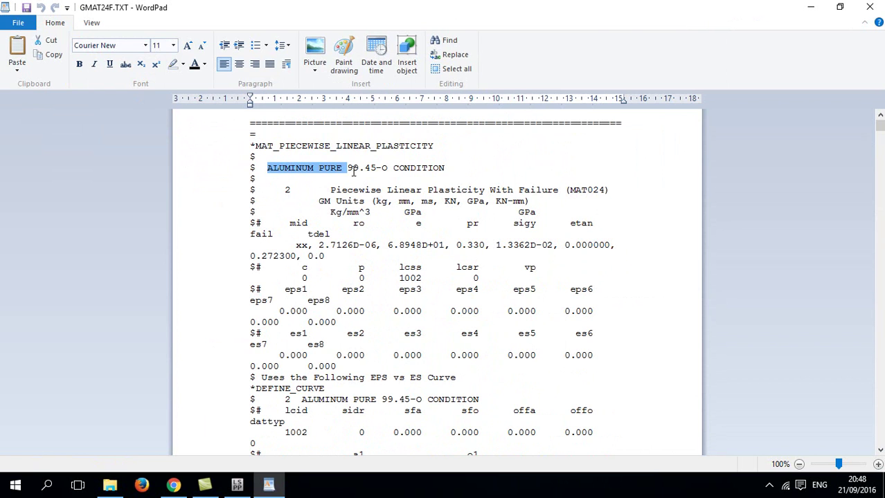
scroll(351, 171, "up", 2)
scroll(355, 216, "down", 2)
left_click(347, 248)
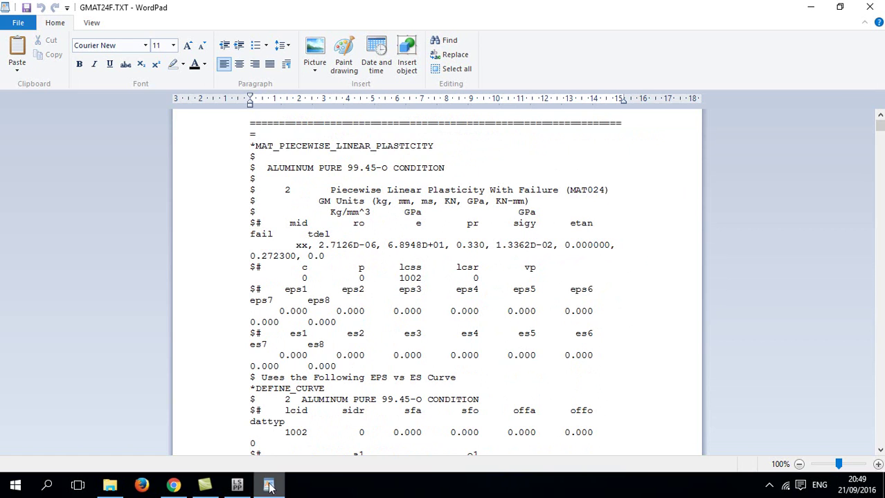
Generate a new material ID in the LS-PrePost form and copy the density 2.7126D-06 from GMAT24F.TXT into RO
left_click(237, 485)
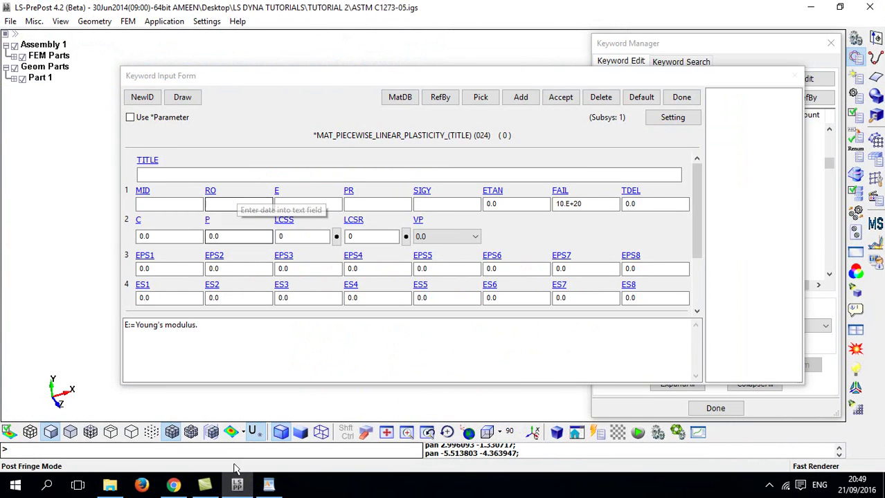
left_click(269, 484)
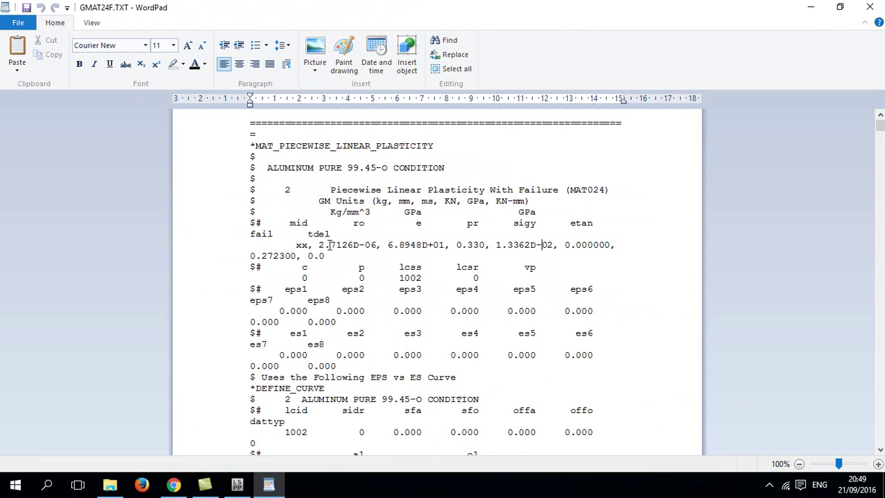
left_click_drag(320, 245, 365, 243)
key("ctrl+c")
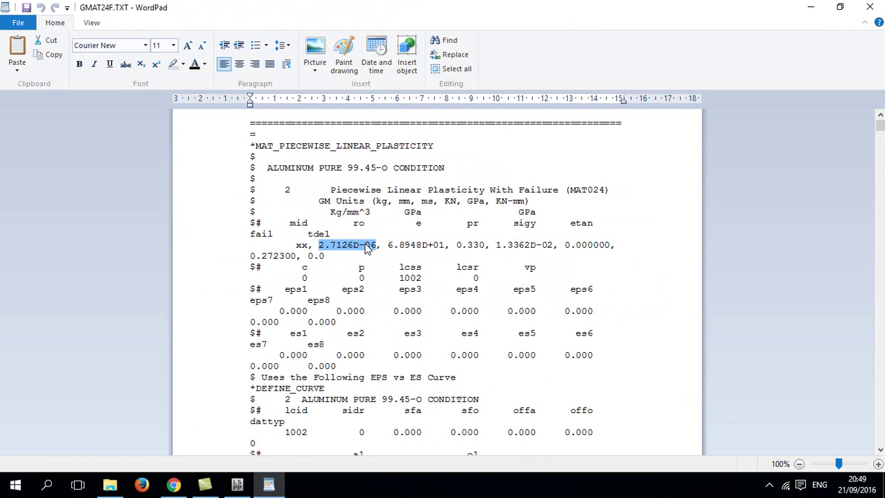
key("alt+Tab")
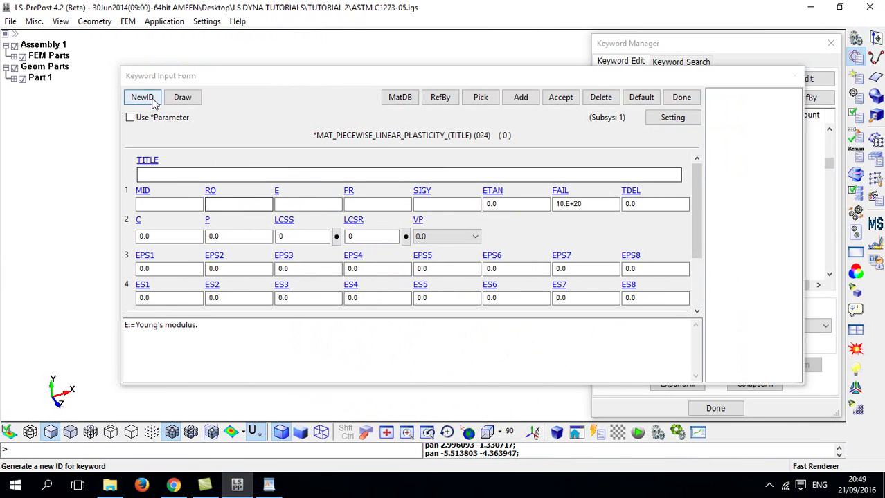
left_click(143, 97)
left_click(237, 201)
key("ctrl+v")
Copy the Young's modulus 6.8948D+01 from the WordPad material file into E of the LS-PrePost material form
key("alt+Tab")
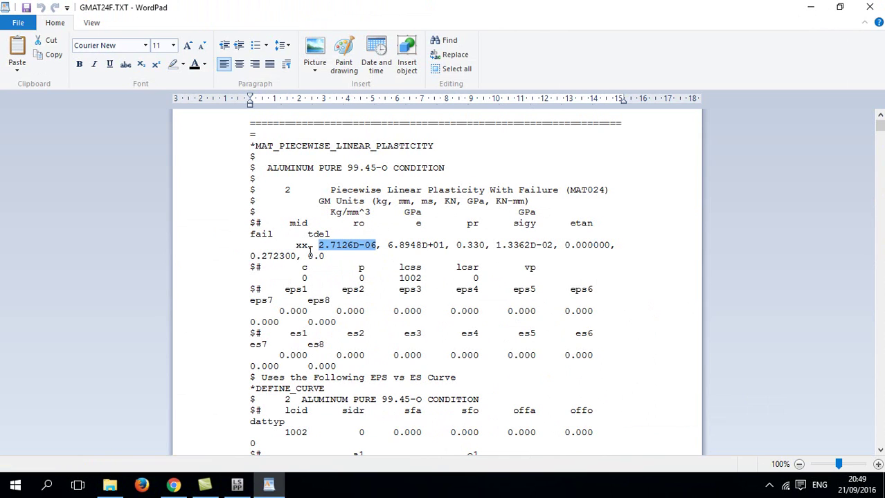
left_click_drag(387, 245, 443, 247)
key("ctrl+c")
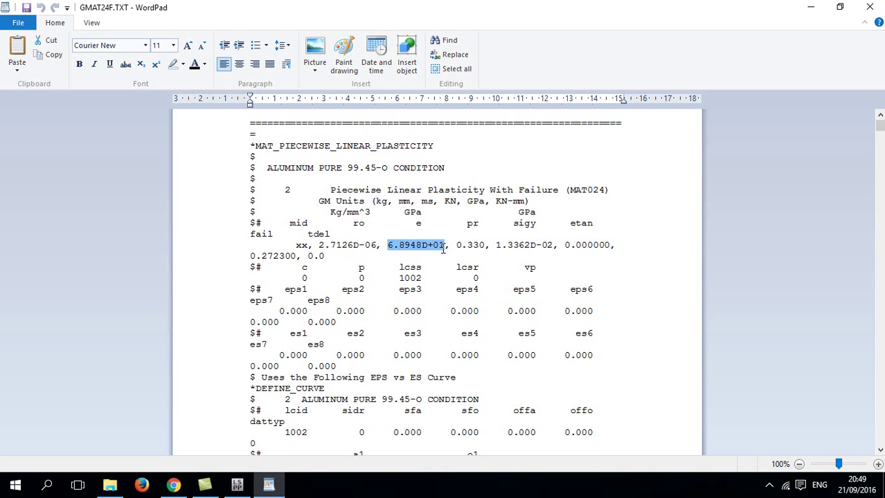
key("alt+Tab")
left_click(315, 203)
key("ctrl+v")
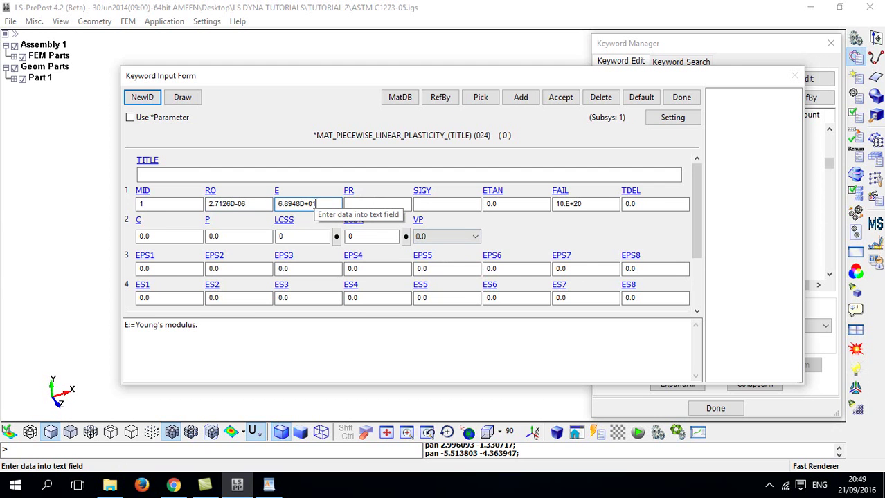
Set the material's Poisson's ratio PR to 0.33
key("alt+Tab")
key("alt+Tab")
left_click(357, 204)
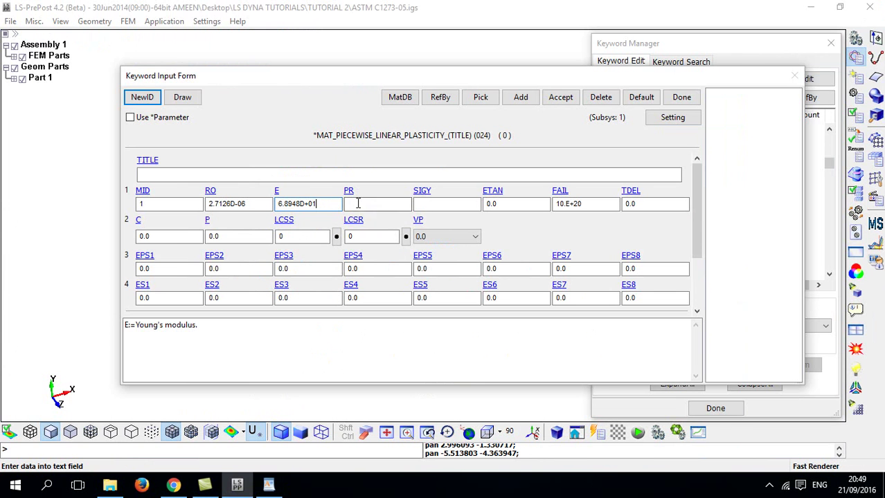
type("0.33")
key("Tab")
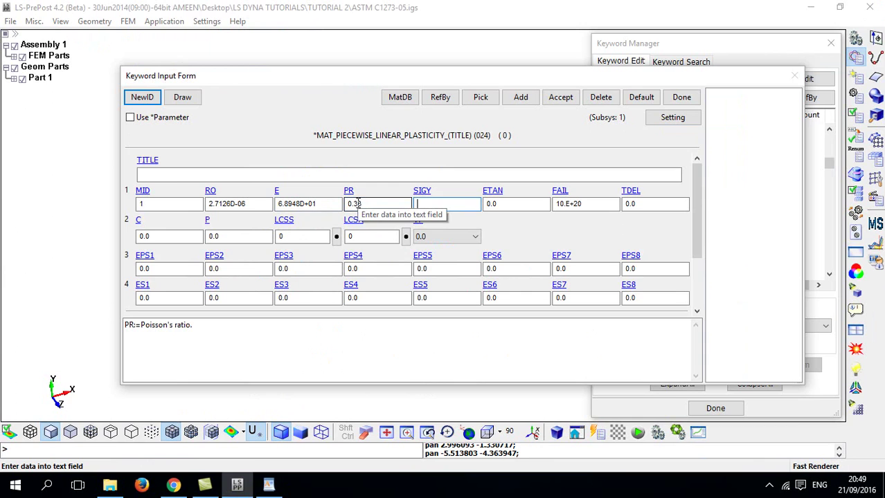
Copy the yield stress 1.3362D-02 from the WordPad material file into SIGY of the LS-PrePost material form
key("alt+Tab")
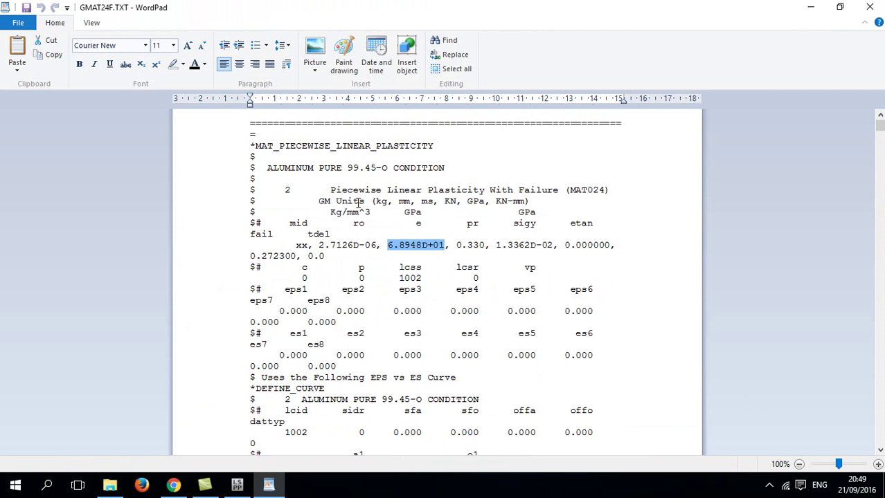
key("Right")
key("Left")
key("shift+Right")
key("shift+Right")
key("shift+Right")
key("shift+Right")
key("shift+Right")
key("shift+Right")
key("shift+Right")
key("shift+Right")
key("shift+Right")
key("shift+Right")
key("ctrl+c")
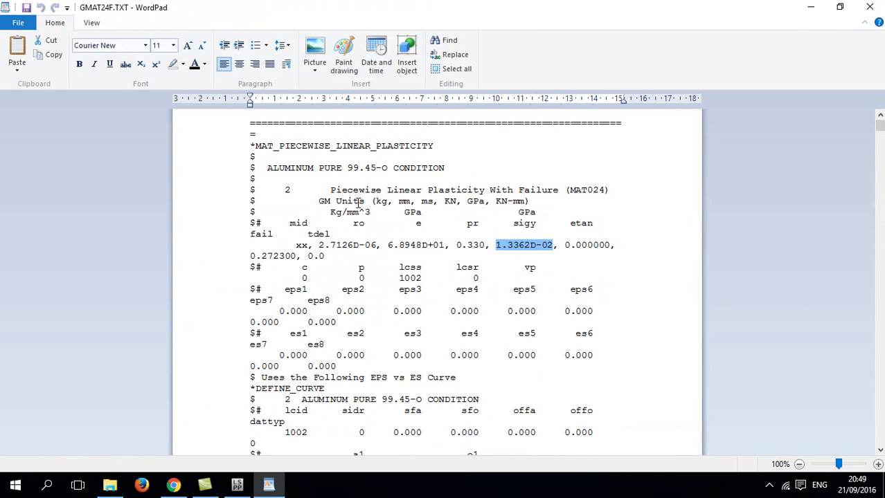
key("alt+Tab")
key("ctrl+v")
Set the plastic strain to failure FAIL to 0.2723, checking it against the WordPad material file
key("Tab")
key("Tab")
key("Tab")
left_click(565, 203)
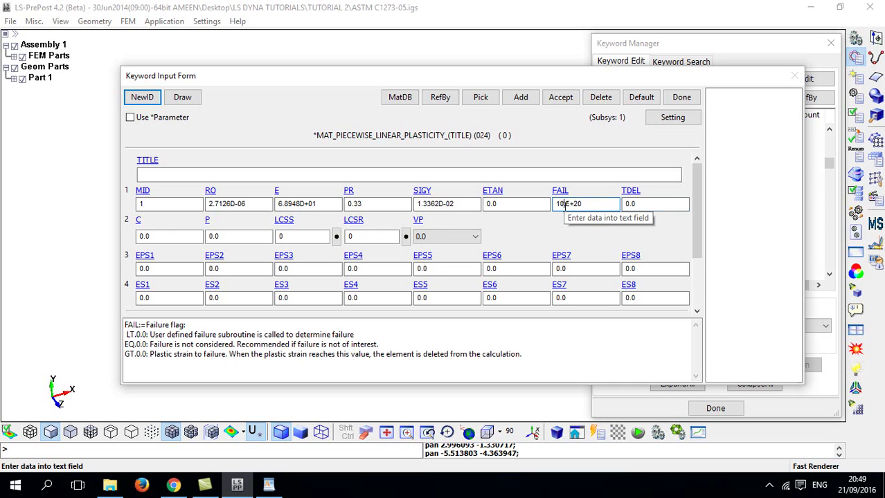
left_click_drag(591, 203, 555, 203)
key("alt+Tab")
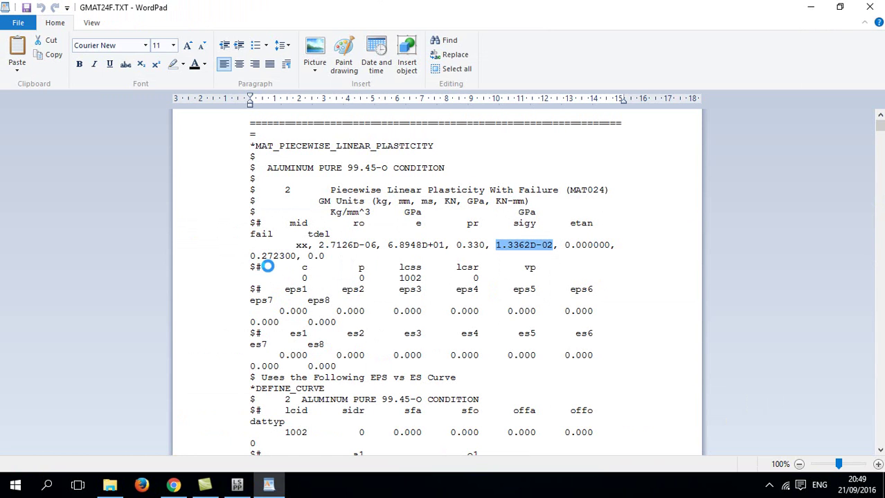
key("alt+Tab")
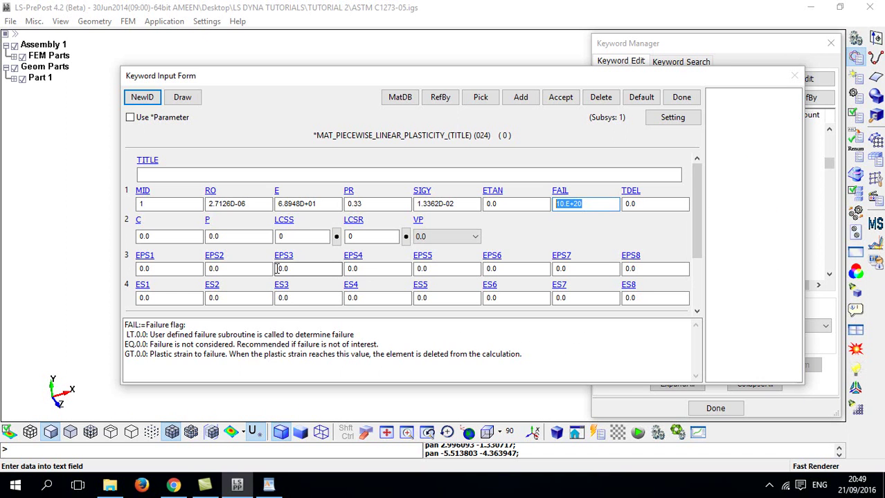
type("0.2723")
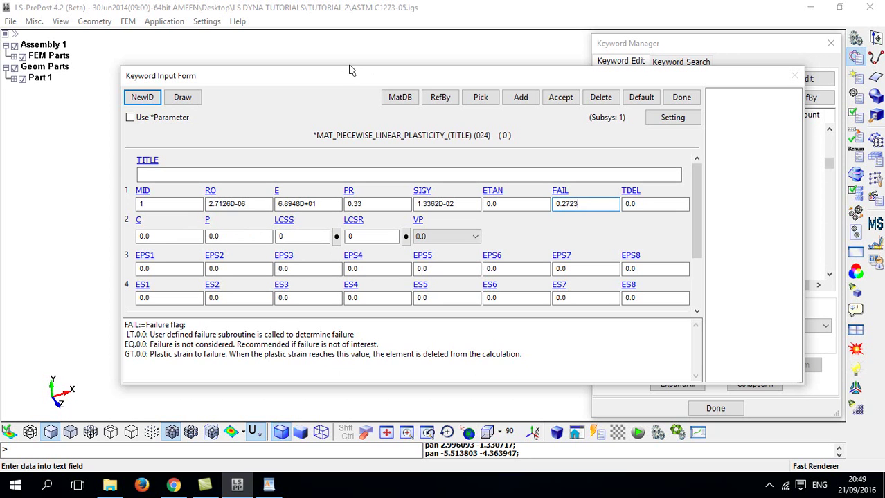
Title the material "ALUMINUM PURE 99.45-O CONDITION", copied from the WordPad file, and accept the material card
left_click(389, 172)
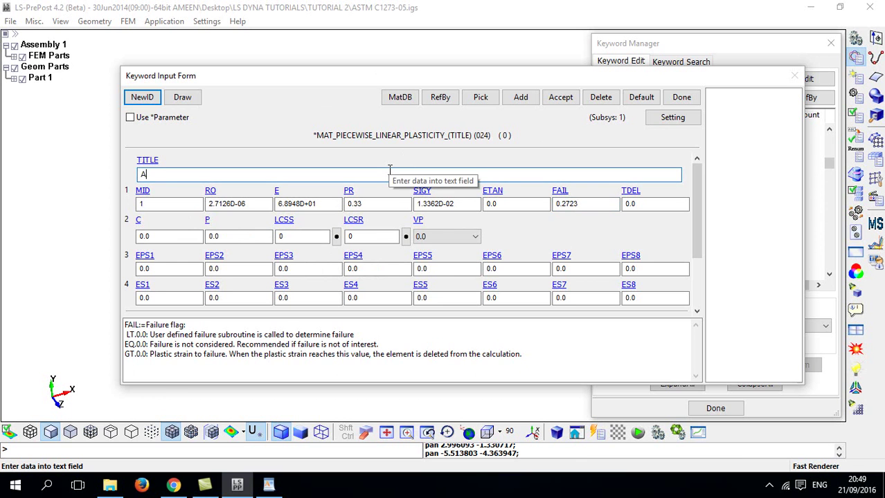
key("alt+Tab")
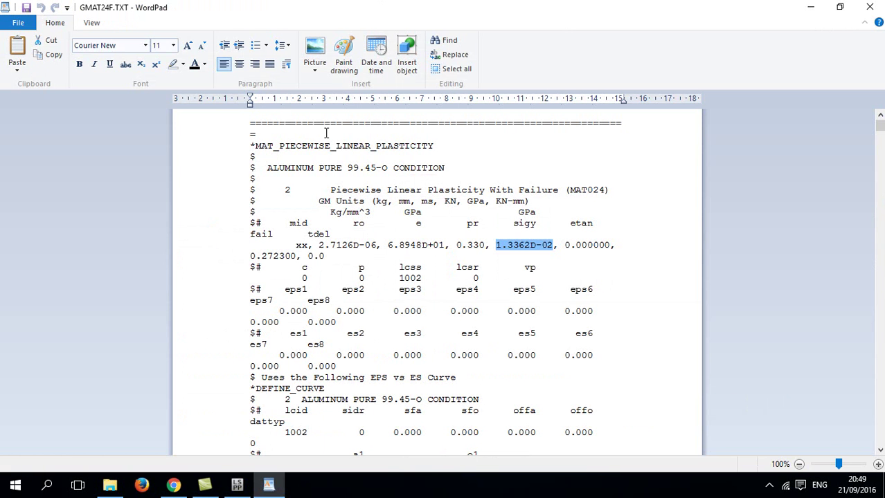
left_click_drag(268, 168, 426, 172)
key("ctrl+c")
key("alt+Tab")
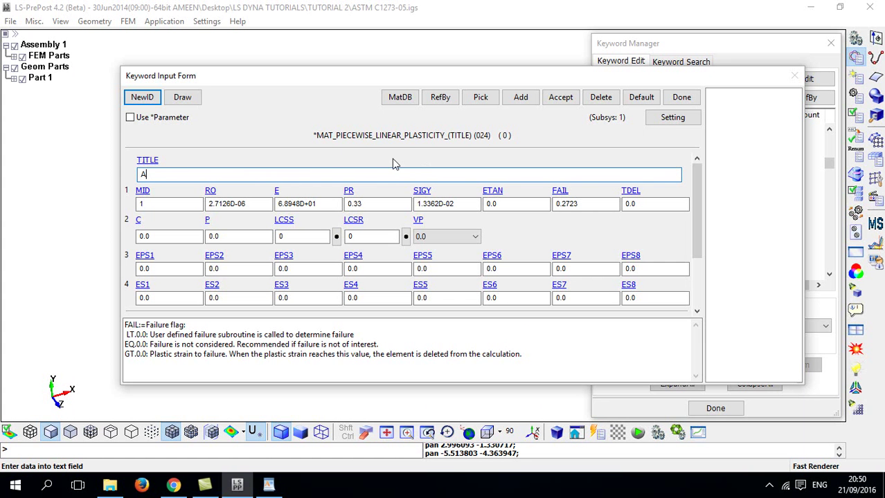
left_click_drag(251, 174, 50, 181)
key("ctrl+v")
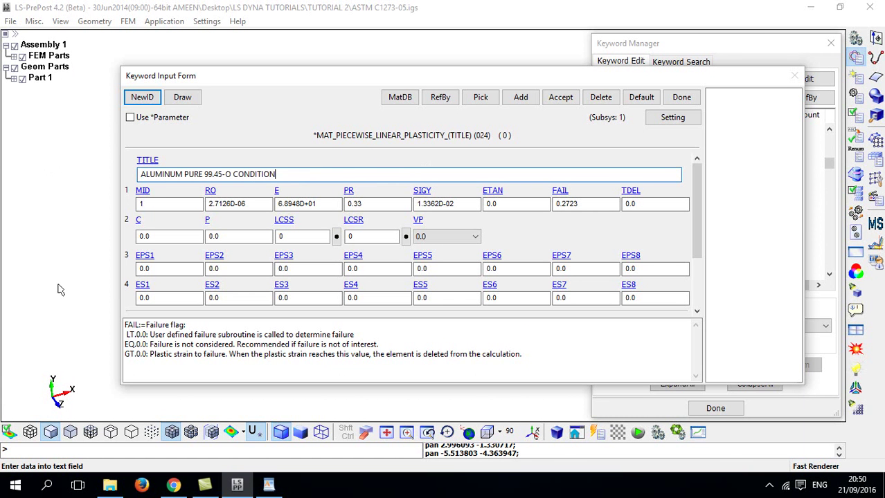
left_click(560, 99)
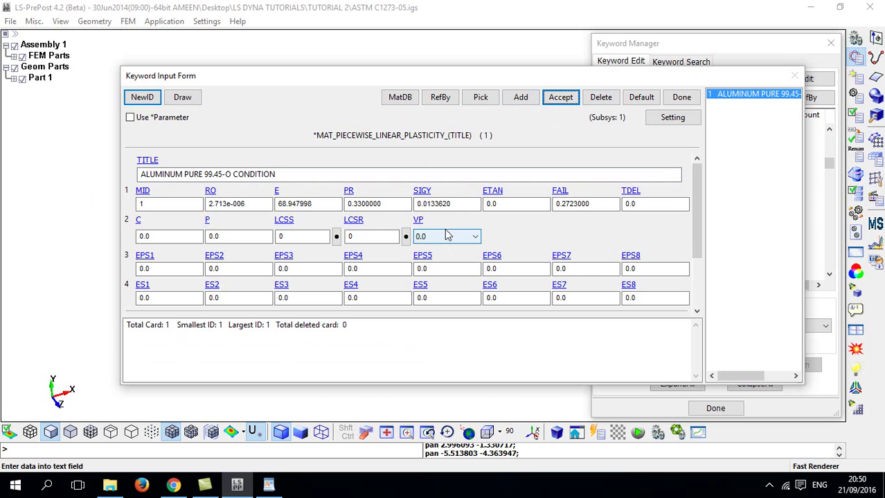
Examine the DEFINE_CURVE data for ALUMINUM PURE 99.45-O CONDITION in the WordPad file, then return to LS-PrePost
key("alt+Tab")
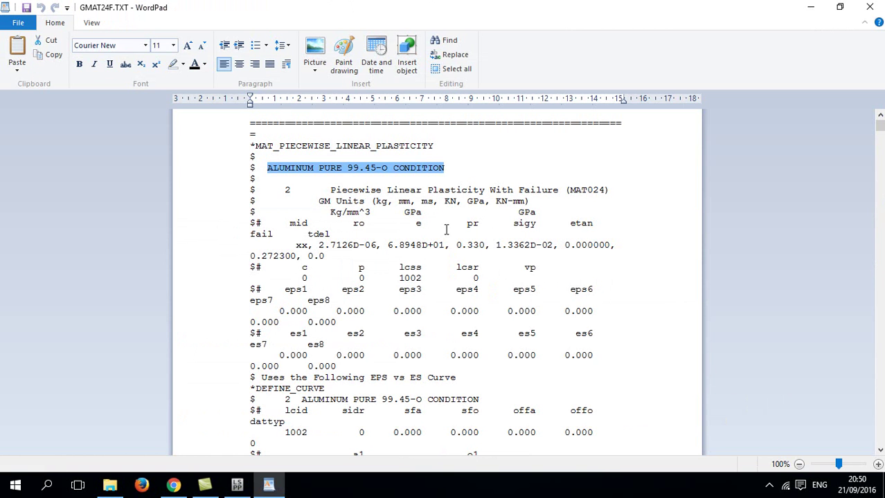
scroll(410, 245, "down", 3)
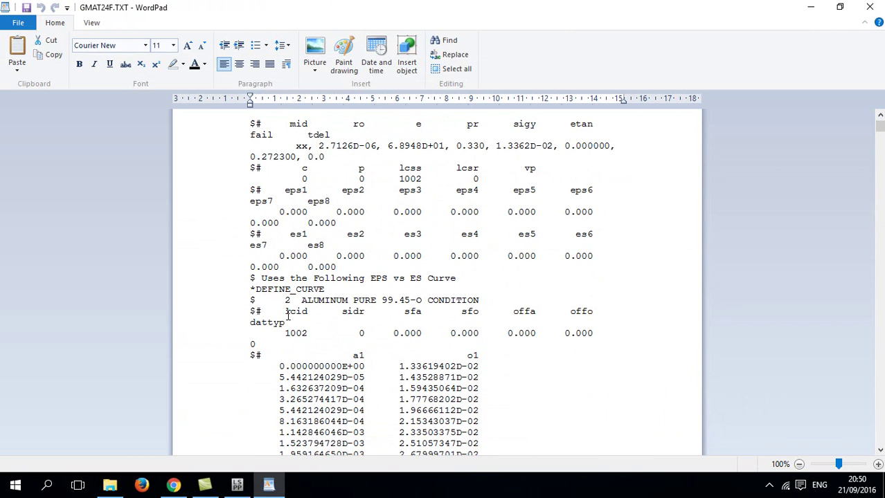
scroll(288, 315, "down", 2)
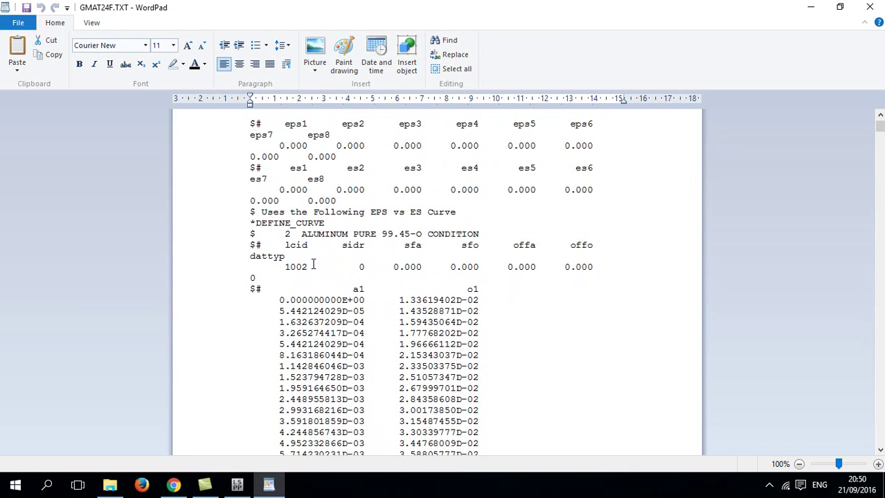
scroll(339, 312, "down", 3)
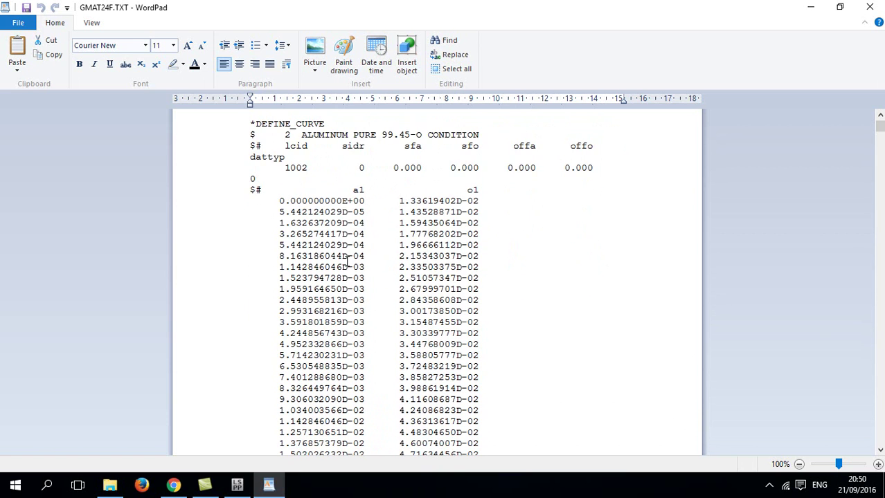
scroll(347, 196, "up", 3)
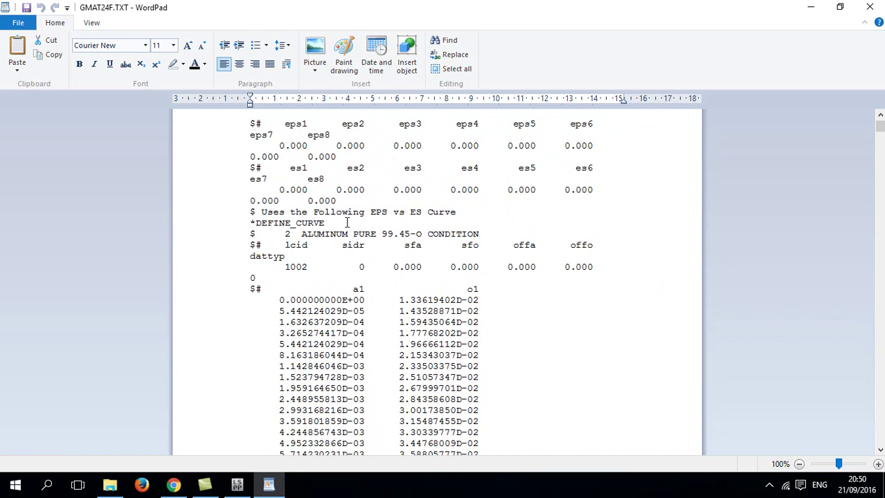
left_click(309, 301)
key("alt+Tab")
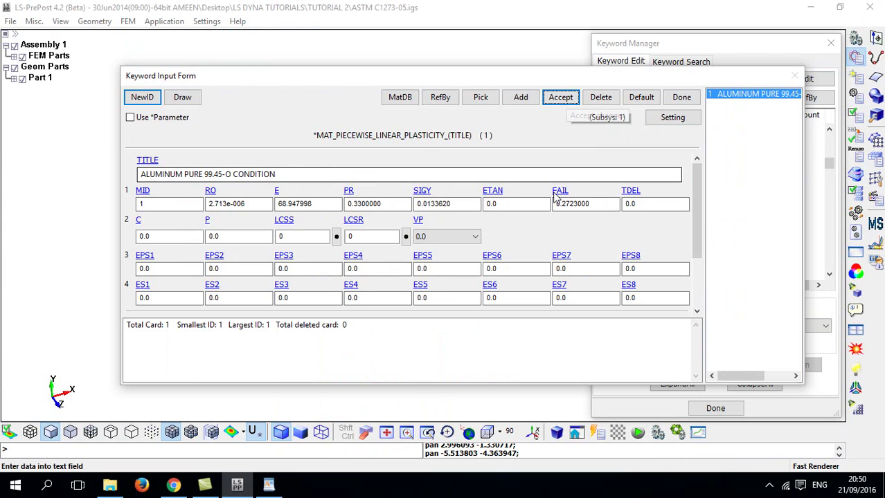
Close the material form and open the DEFINE_CURVE keyword form from the DEFINE group
left_click(689, 100)
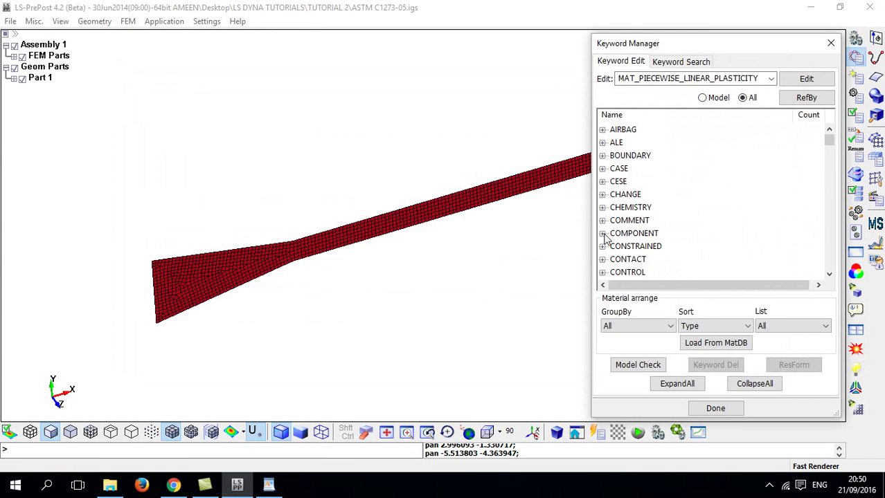
scroll(604, 238, "down", 2)
left_click(603, 247)
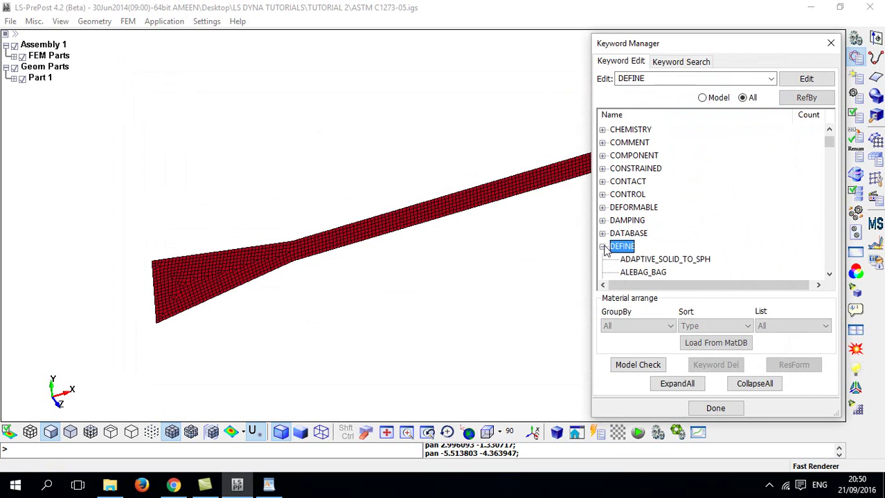
scroll(612, 245, "down", 4)
scroll(616, 242, "down", 4)
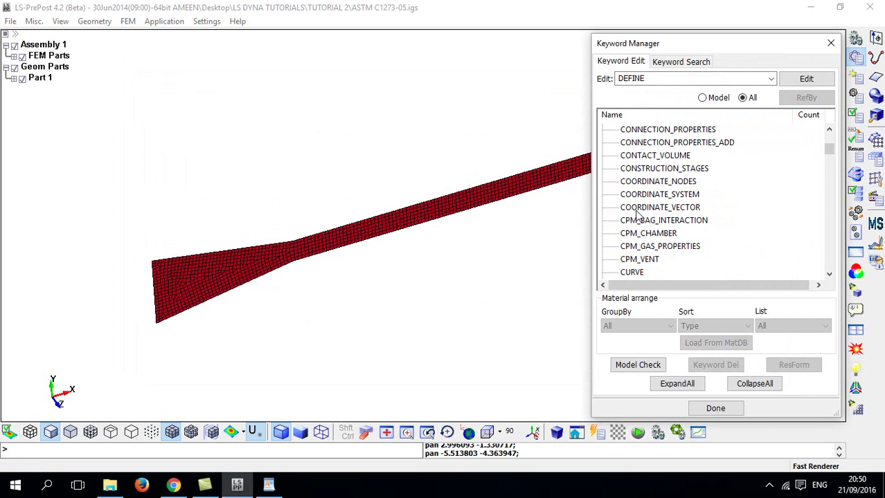
double_click(630, 274)
Start a new curve with LCID 1 and title it "Stress Strain Curve"
left_click(166, 107)
left_click(544, 106)
left_click(281, 183)
type("Stre")
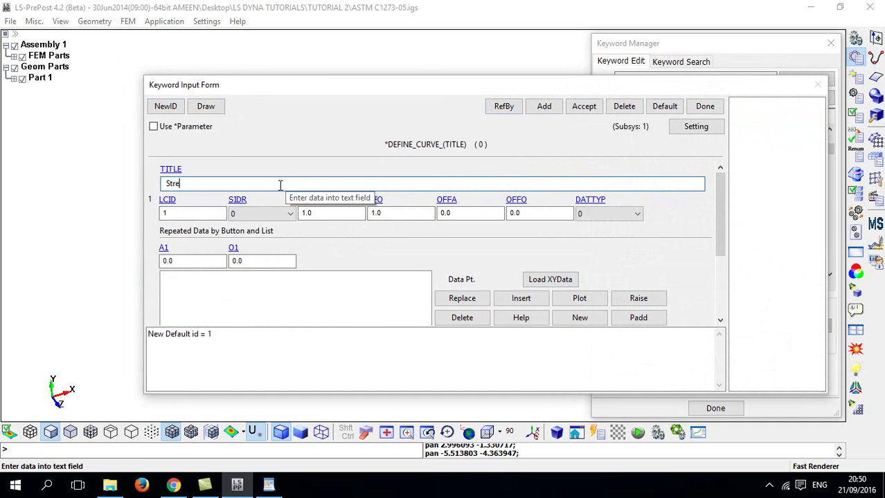
type("ss Strain Curve")
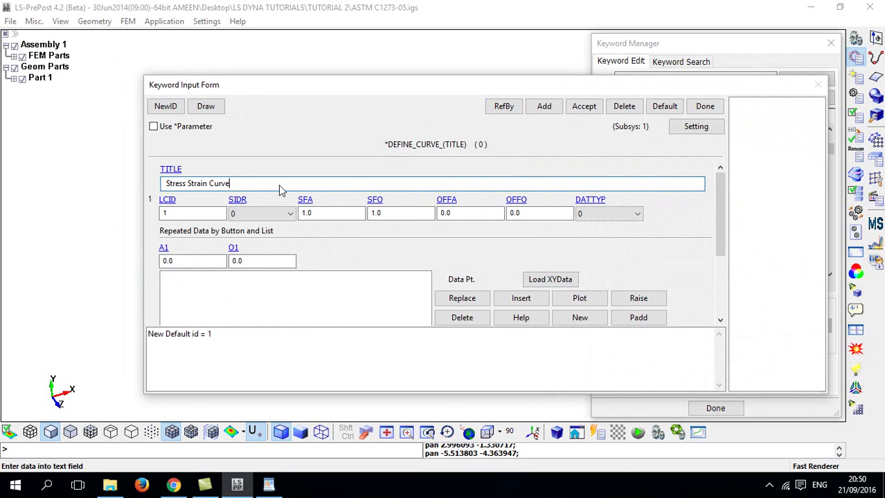
Compare the a1 and o1 columns of the WordPad curve data with the A1 and O1 inputs of the LS-PrePost curve form
left_click(220, 260)
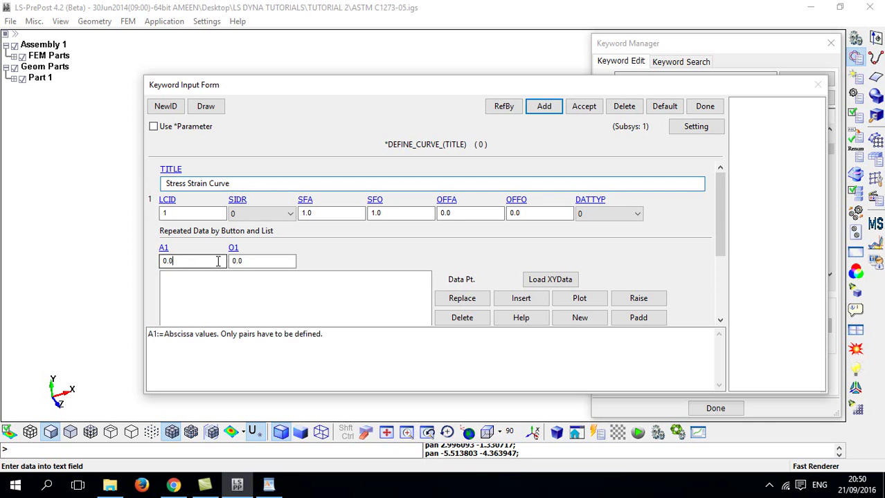
key("alt+Tab")
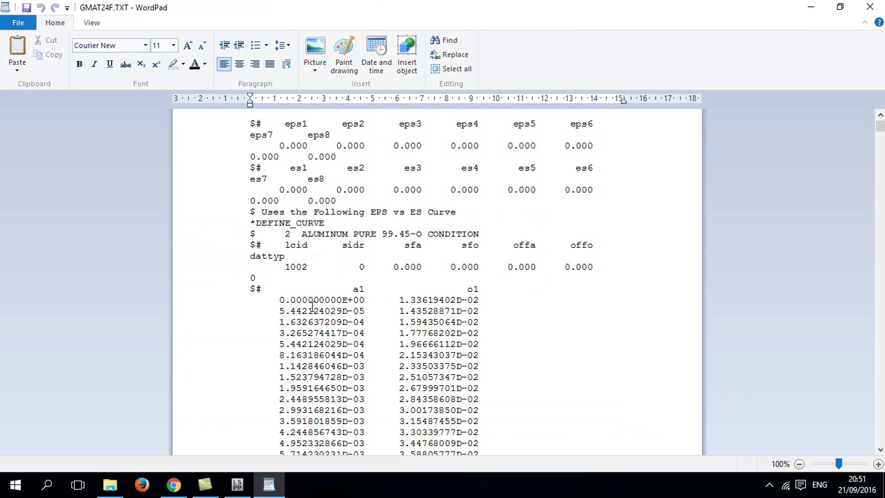
key("alt+Tab")
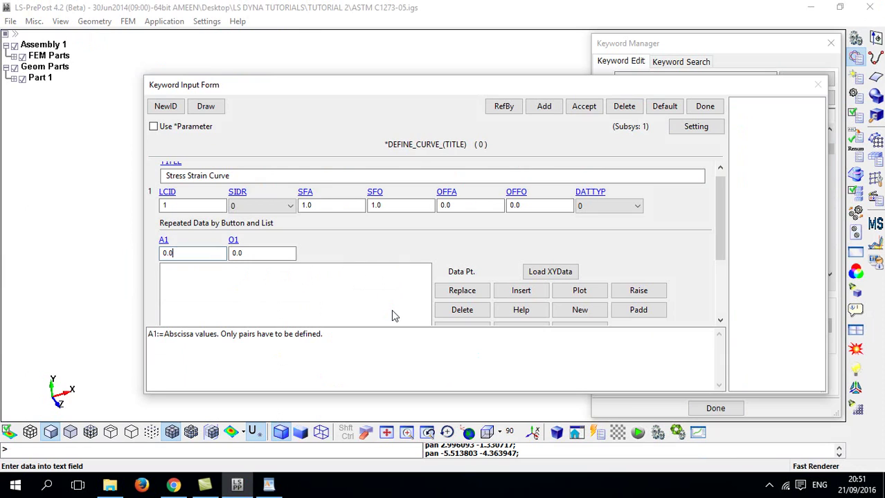
key("alt+Tab")
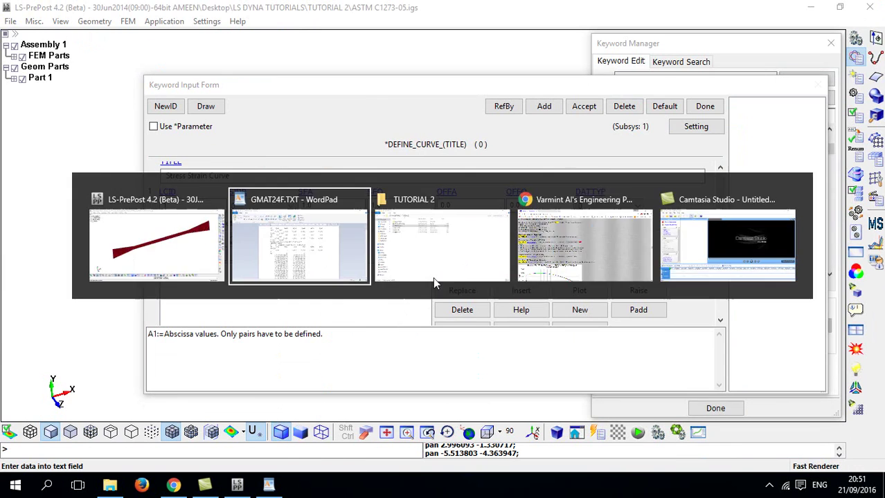
key("alt+Tab")
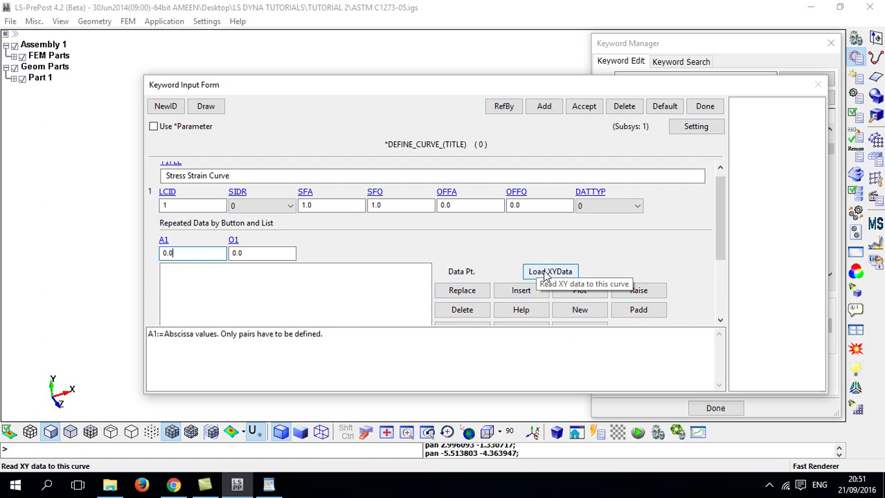
key("alt+Tab")
scroll(331, 322, "down", 6)
scroll(355, 244, "up", 4)
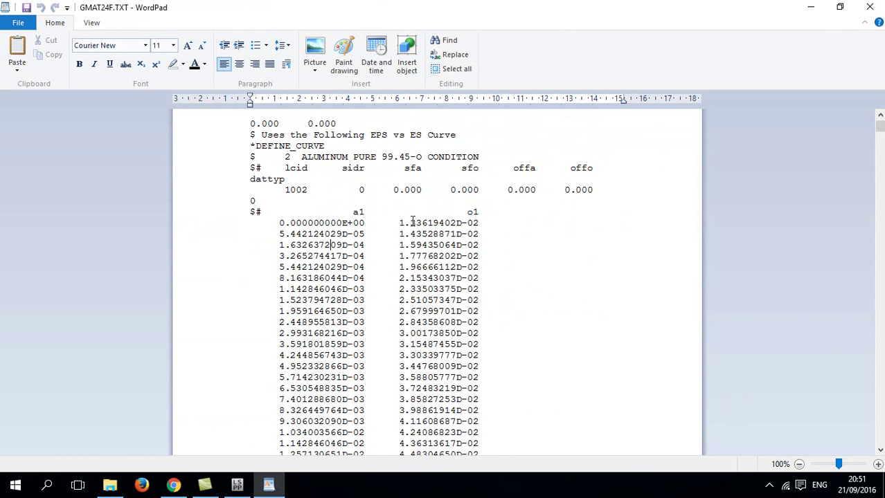
Delete all text in the WordPad file above the first stress-strain data row, including the a1/o1 header line
scroll(485, 213, "up", 5)
scroll(485, 214, "down", 2)
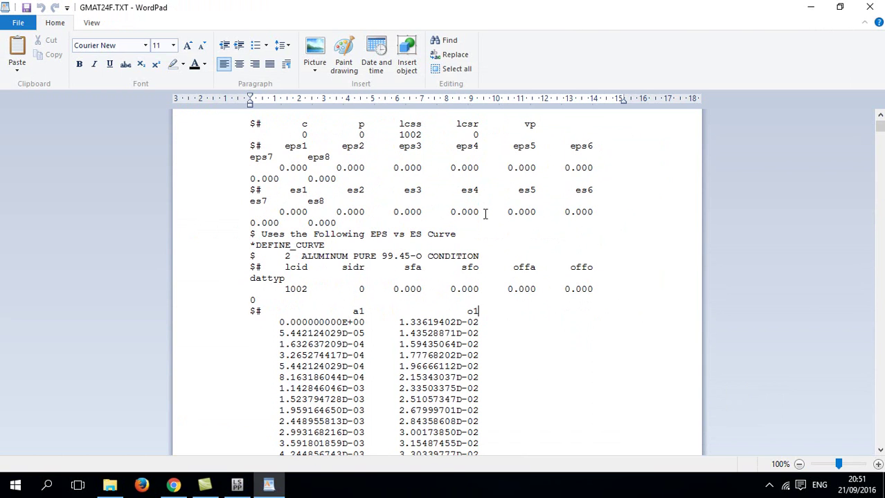
key("shift+Up")
key("shift+Up")
key("shift+Up")
key("shift+Up")
key("shift+Up")
key("shift+Up")
key("shift+Up")
key("shift+Up")
key("shift+Up")
key("shift+Up")
key("shift+Up")
key("shift+Up")
key("shift+Up")
key("shift+Up")
key("shift+Up")
key("shift+Up")
key("shift+Up")
key("shift+Up")
key("shift+Up")
key("shift+Up")
key("shift+Up")
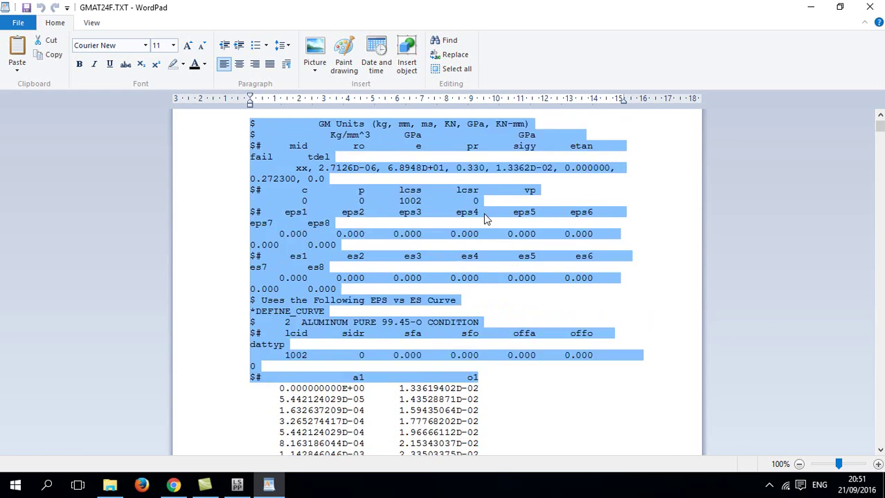
key("ctrl+shift+Home")
key("Delete")
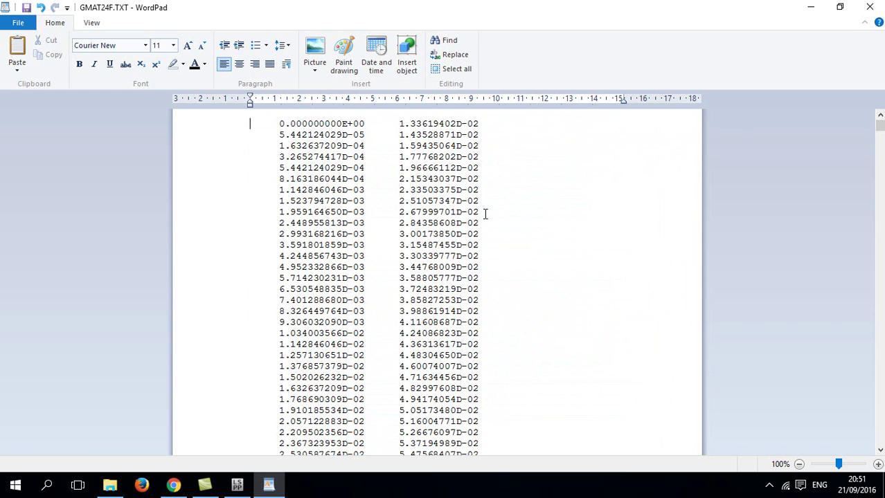
Delete everything after the last aluminum data row, 2.723000000D-01, through the end of the WordPad file
scroll(484, 215, "down", 20)
scroll(457, 220, "down", 2)
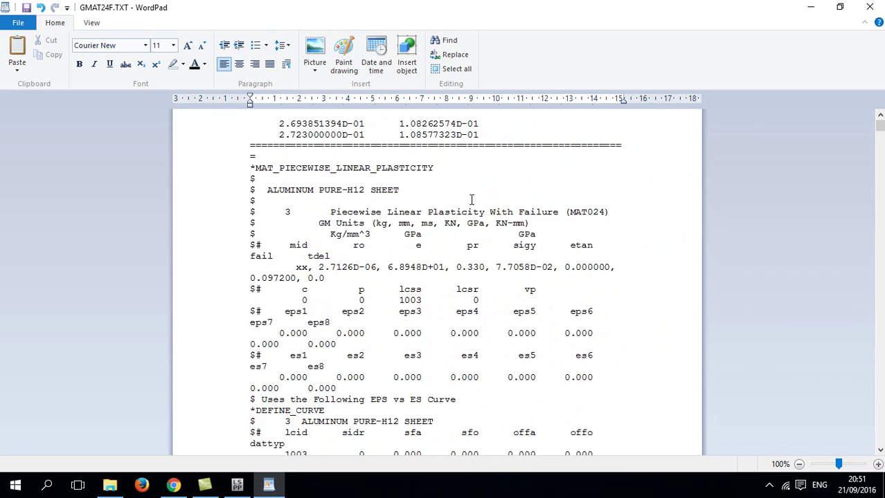
scroll(470, 198, "up", 5)
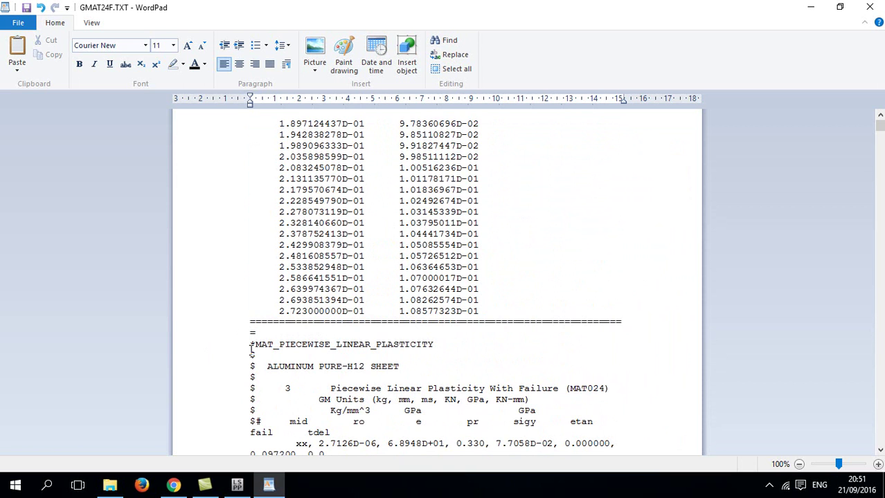
key("ctrl+shift+End")
key("Delete")
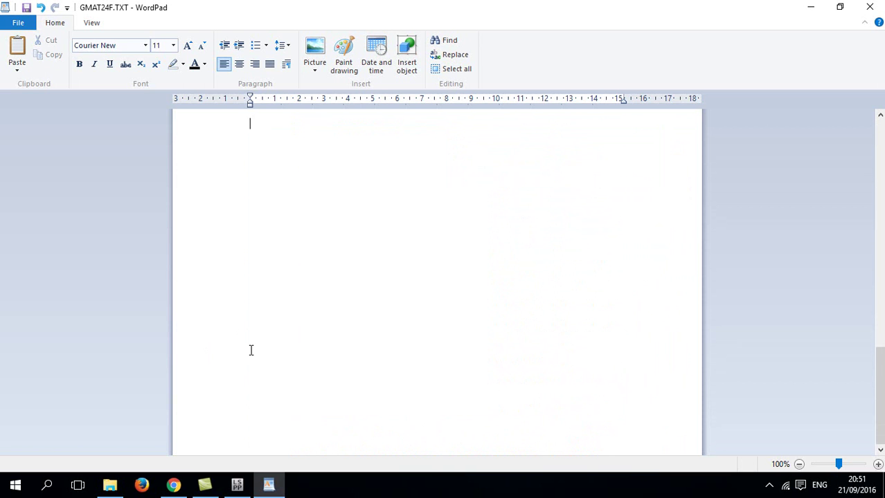
Review the remaining data rows, save the file as StressStrain.csv in the TUTORIAL 2 folder, and check it in File Explorer
scroll(251, 350, "up", 15)
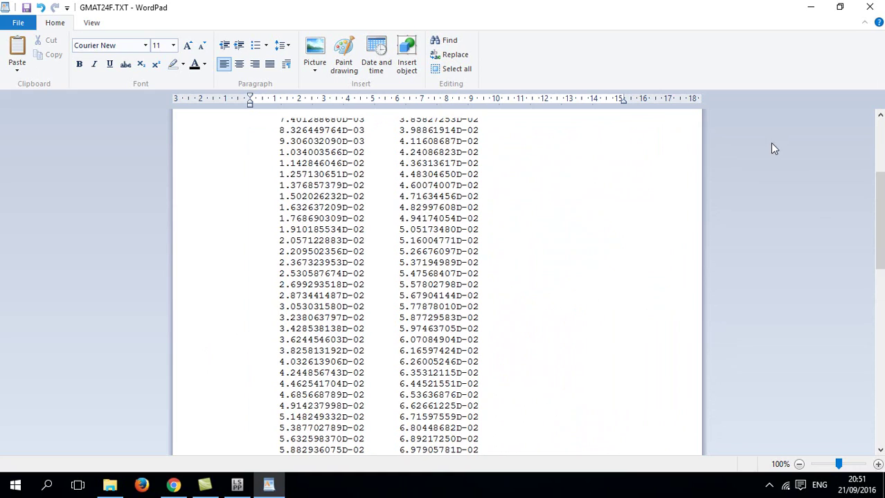
left_click_drag(882, 255, 859, 433)
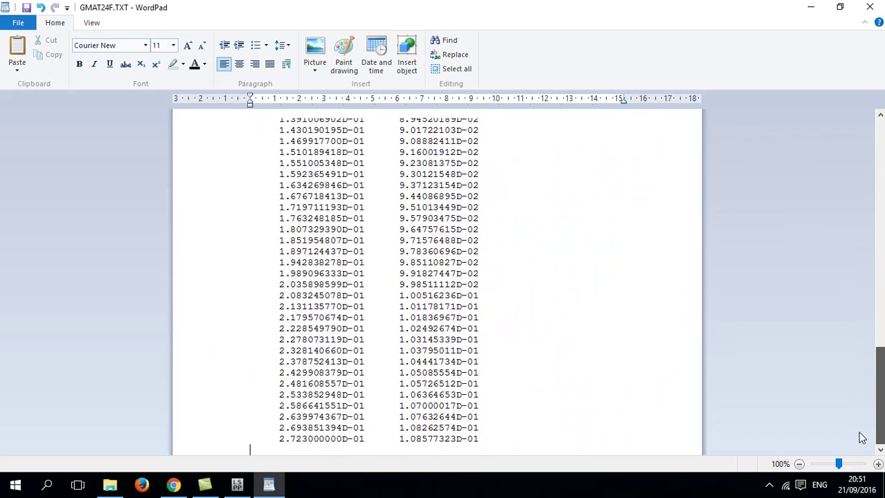
left_click_drag(859, 464, 868, 189)
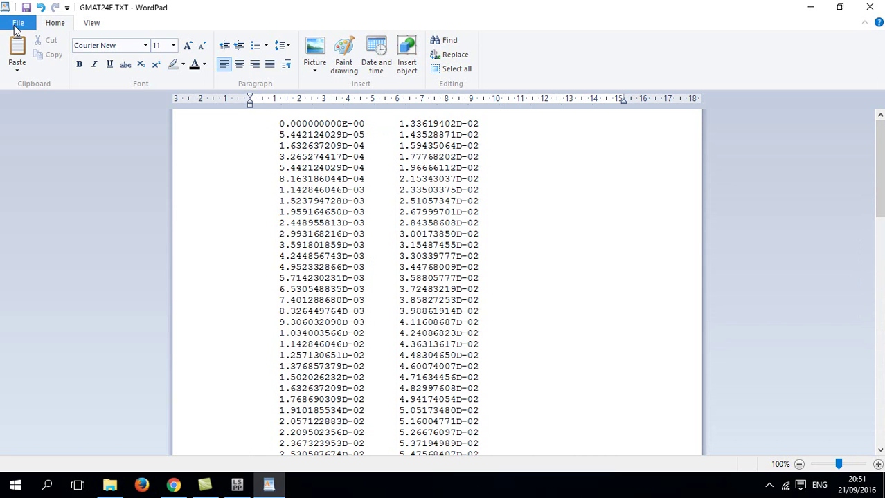
left_click(16, 28)
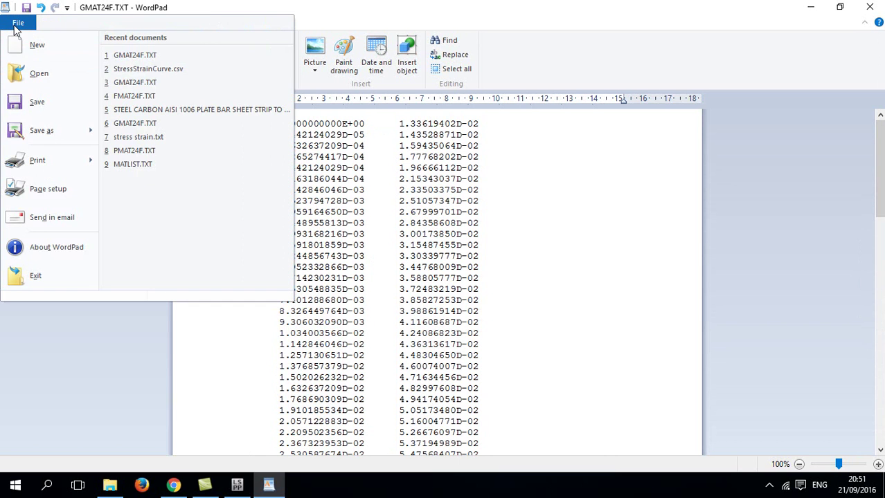
left_click(42, 132)
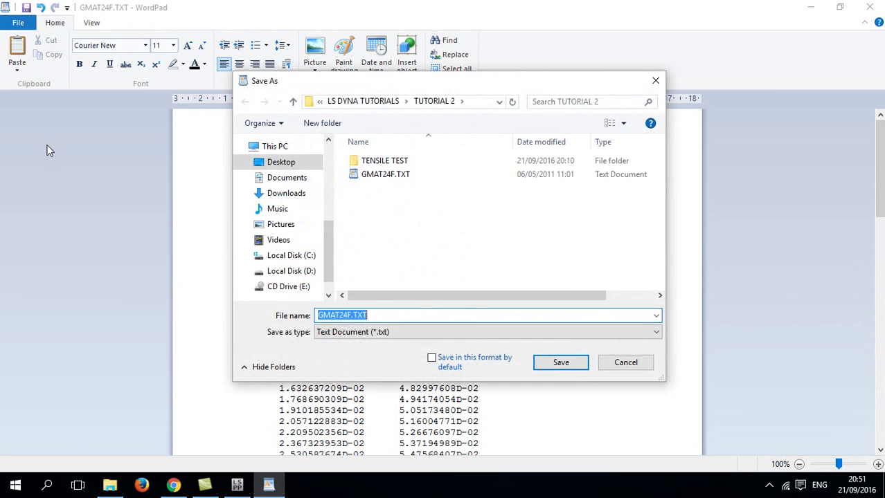
left_click_drag(382, 315, 207, 319)
type("StressStrain.csv")
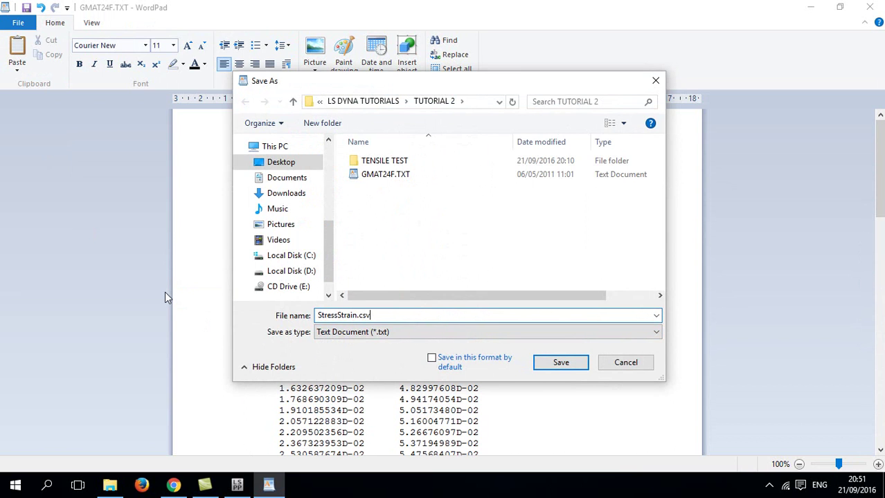
left_click(554, 362)
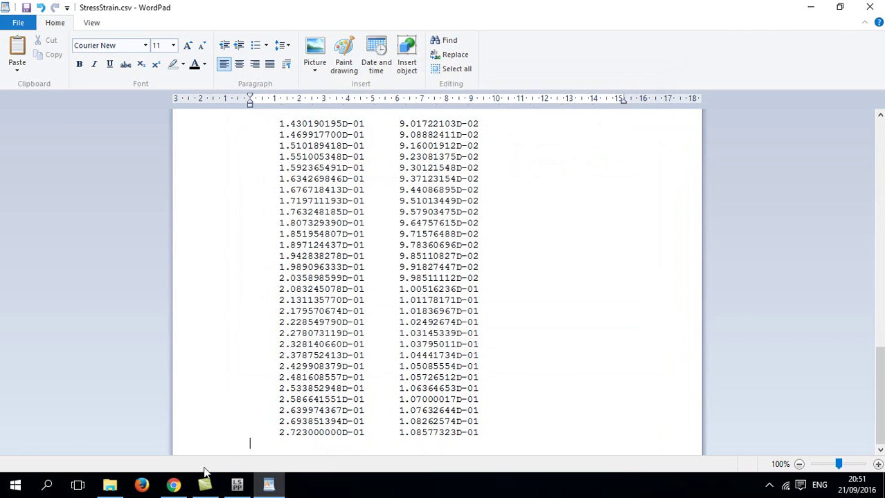
left_click(109, 484)
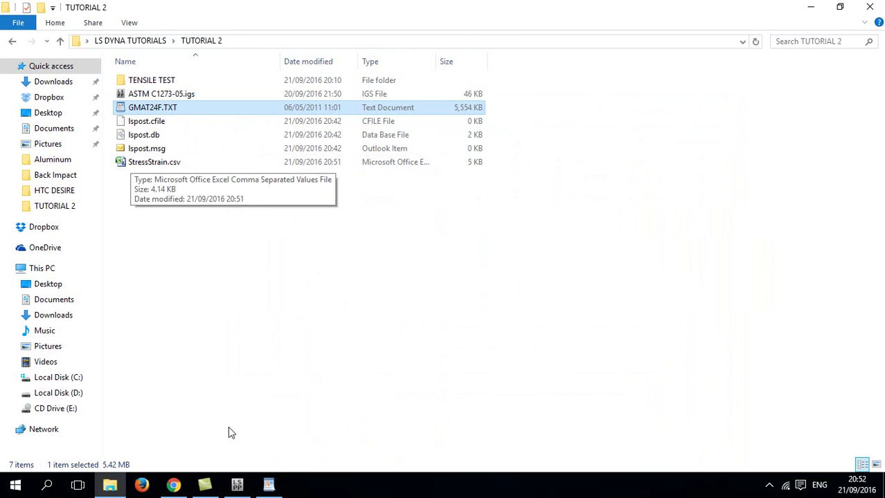
Switch to LS-PrePost, load the XY data from StressStrain.csv into the Stress Strain Curve, and accept the curve card
left_click(237, 484)
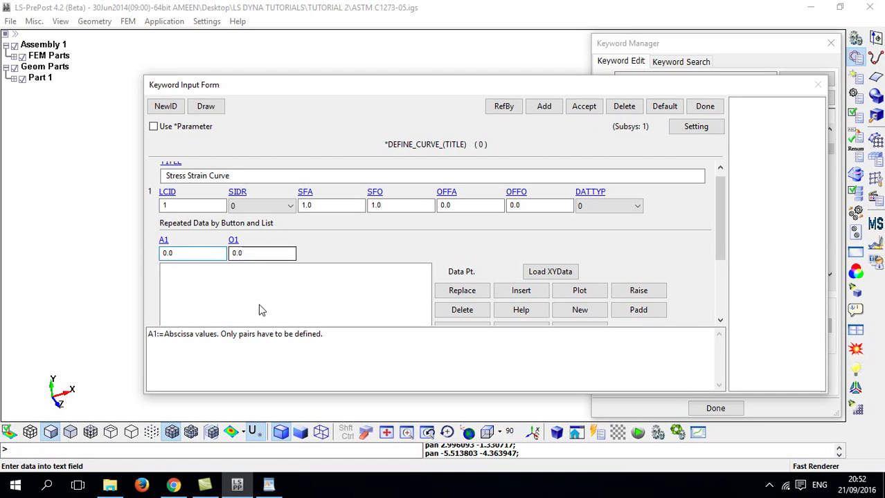
left_click(548, 272)
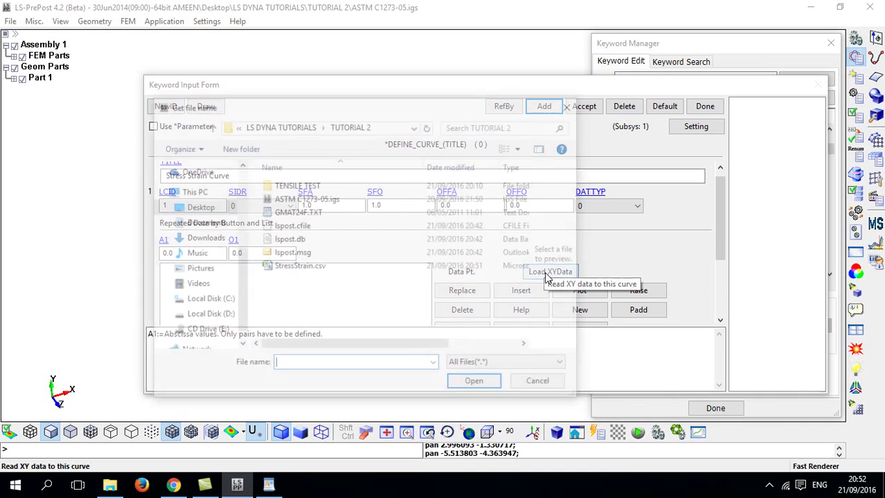
left_click(328, 269)
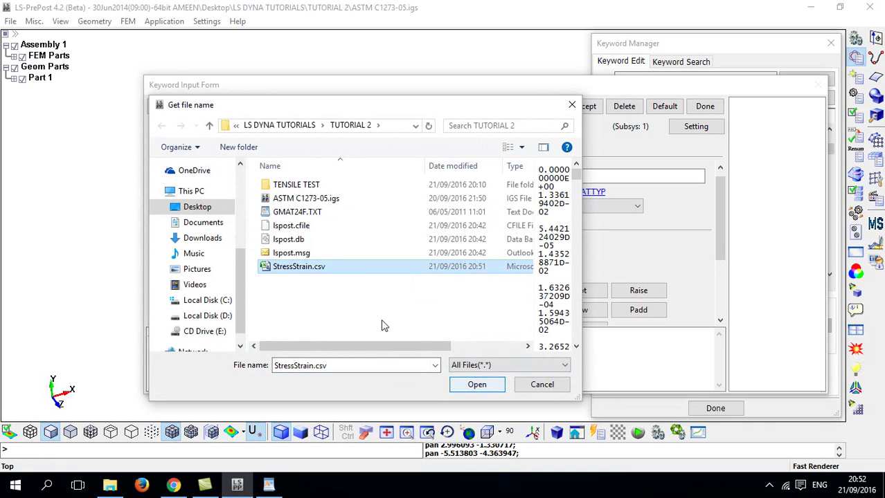
left_click(475, 385)
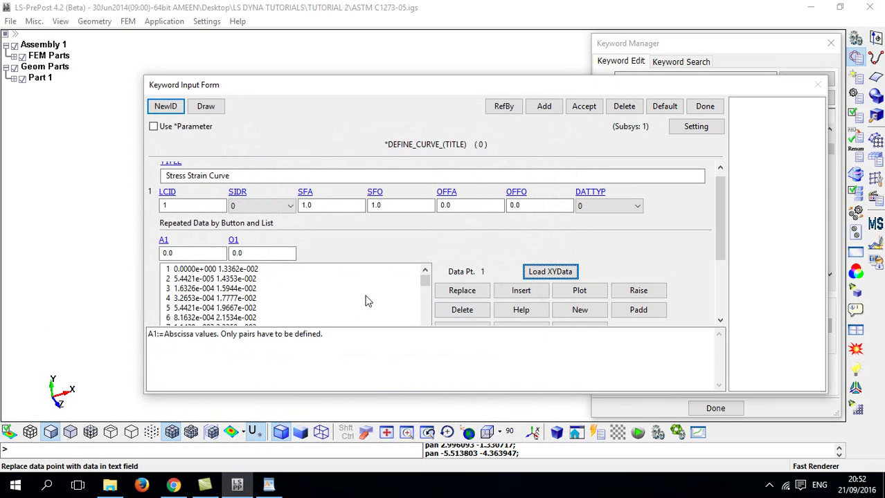
left_click(585, 106)
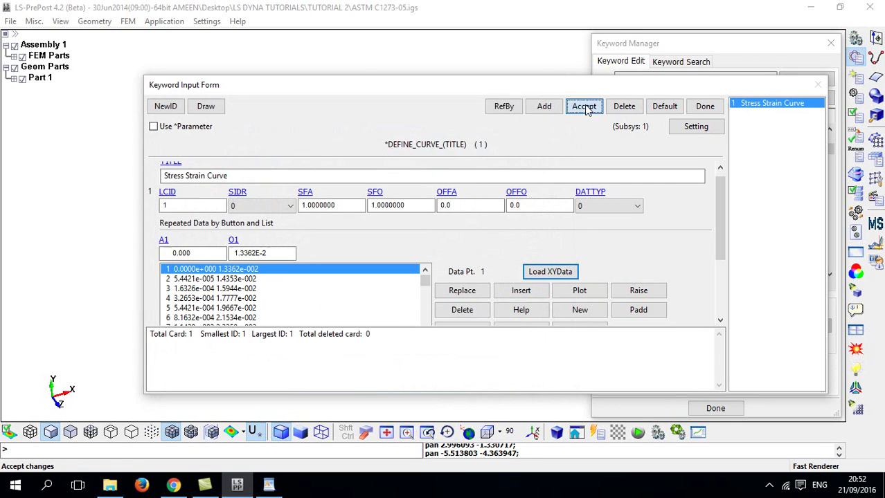
Plot the Stress Strain Curve to inspect its shape, and close the plot and the curve form
left_click(579, 290)
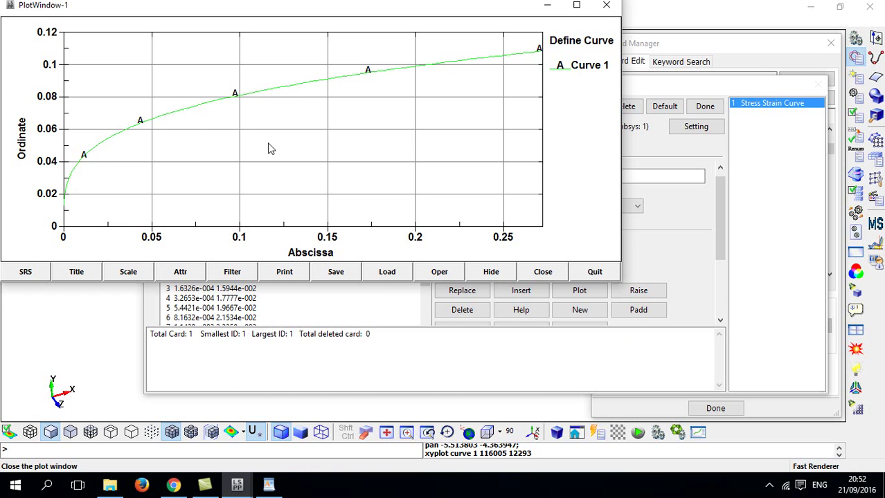
left_click(606, 6)
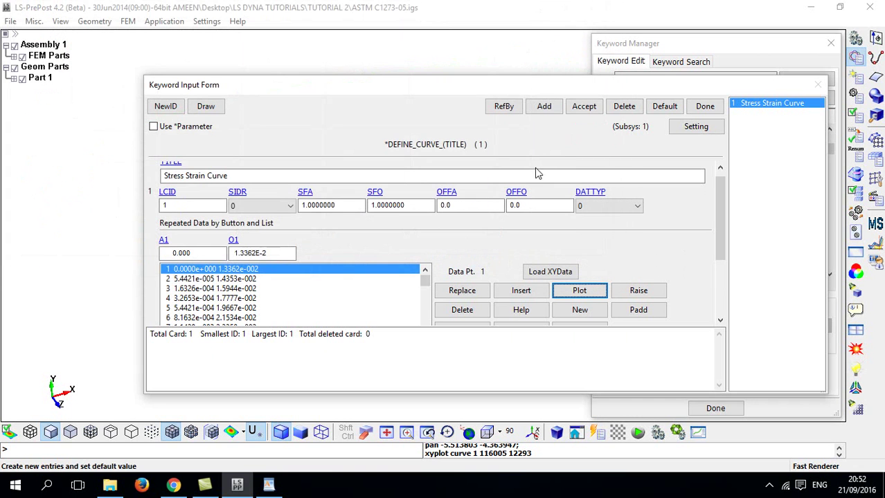
left_click(704, 107)
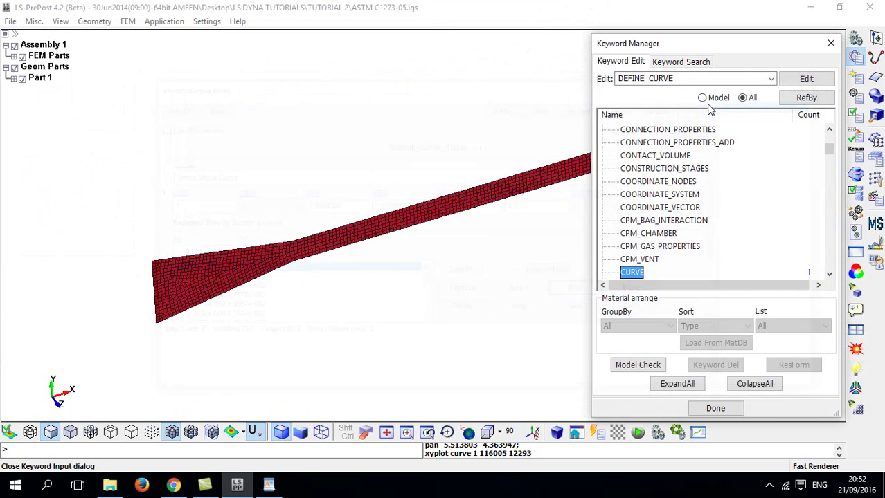
Link the Stress Strain Curve to LCSS in the existing aluminum MAT_024 piecewise linear plasticity card, accept the change and close the form
scroll(671, 177, "down", 20)
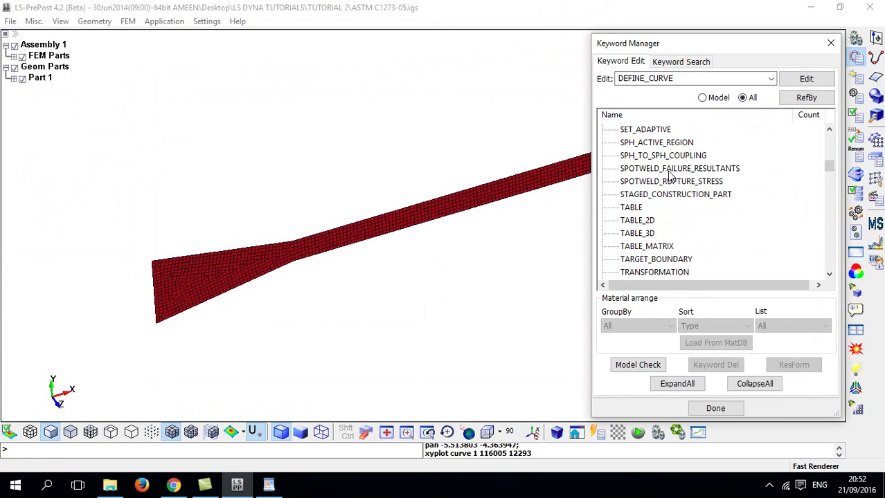
scroll(670, 176, "down", 10)
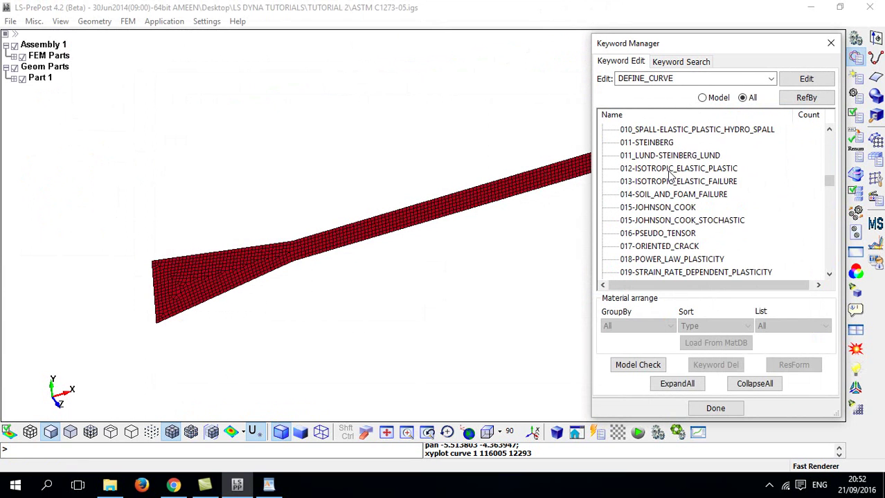
scroll(678, 184, "down", 2)
left_click(666, 263)
double_click(666, 265)
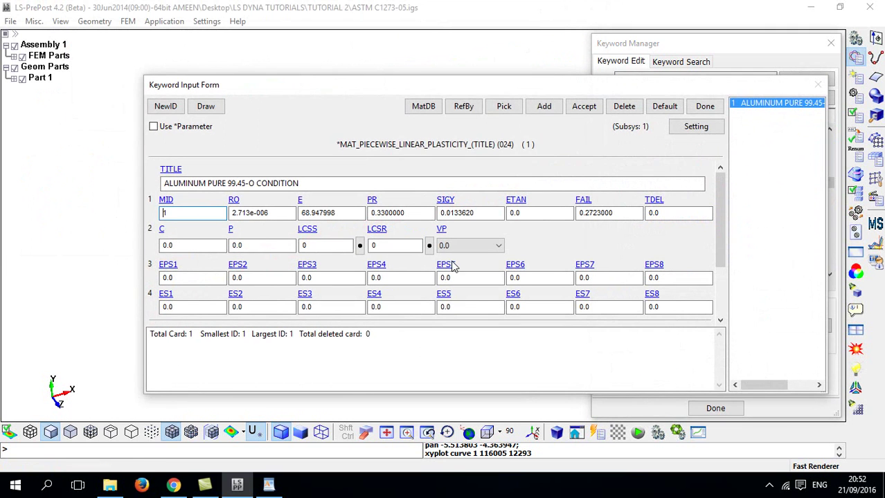
left_click(347, 247)
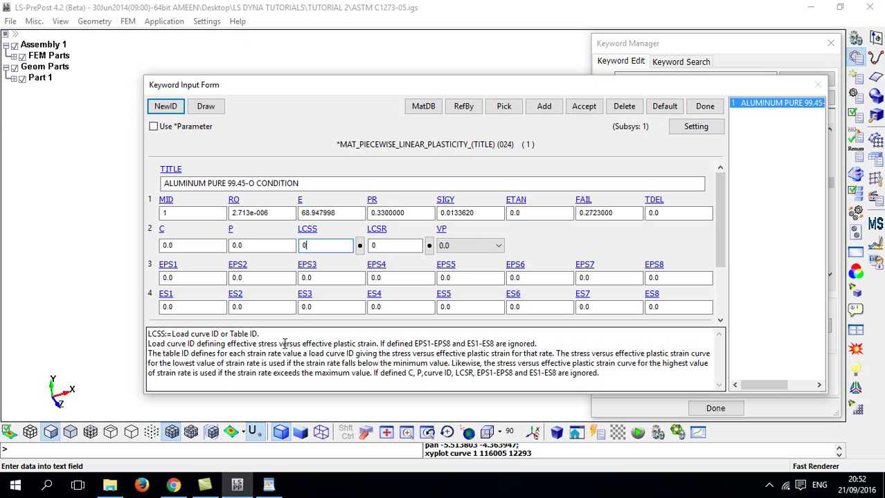
left_click(359, 246)
left_click(713, 265)
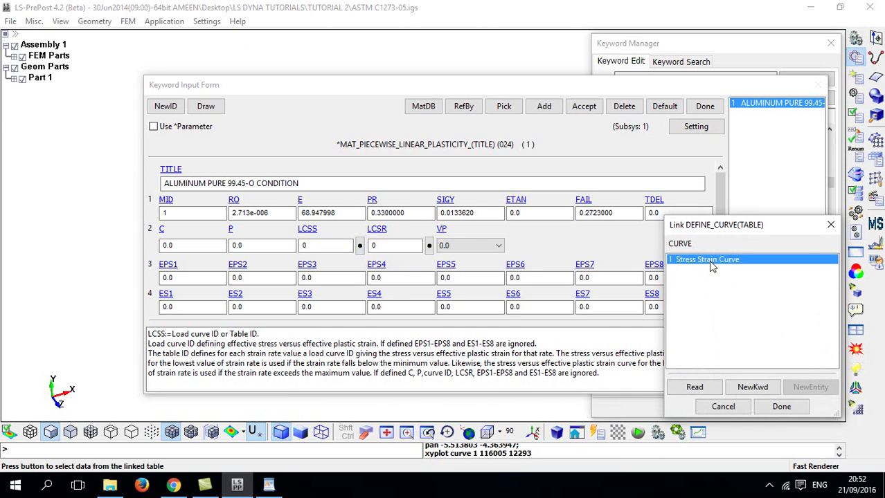
left_click(781, 407)
left_click(583, 108)
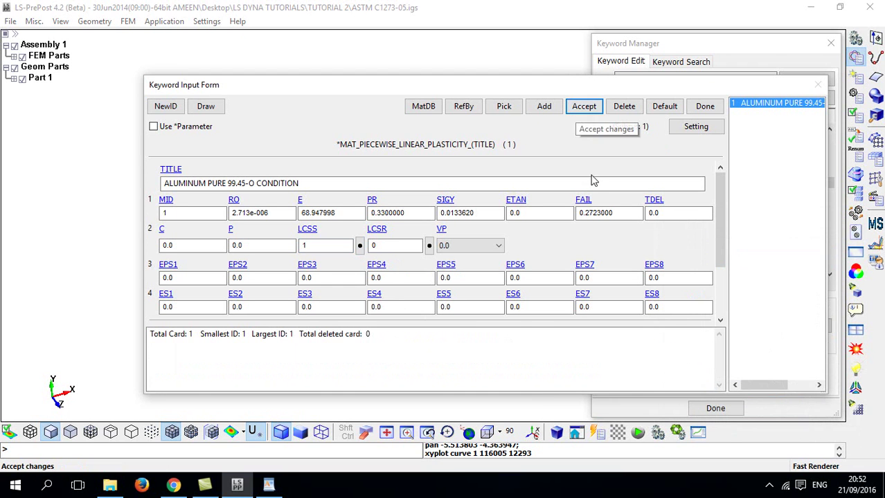
left_click(705, 106)
Collapse the MAT keyword group, open the existing PART card, and change the part's title to Specimen
scroll(684, 128, "up", 3)
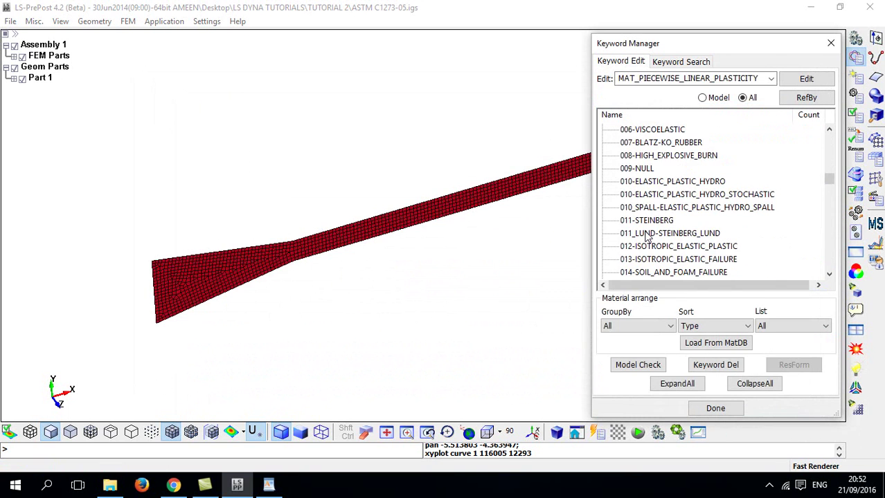
scroll(684, 128, "up", 10)
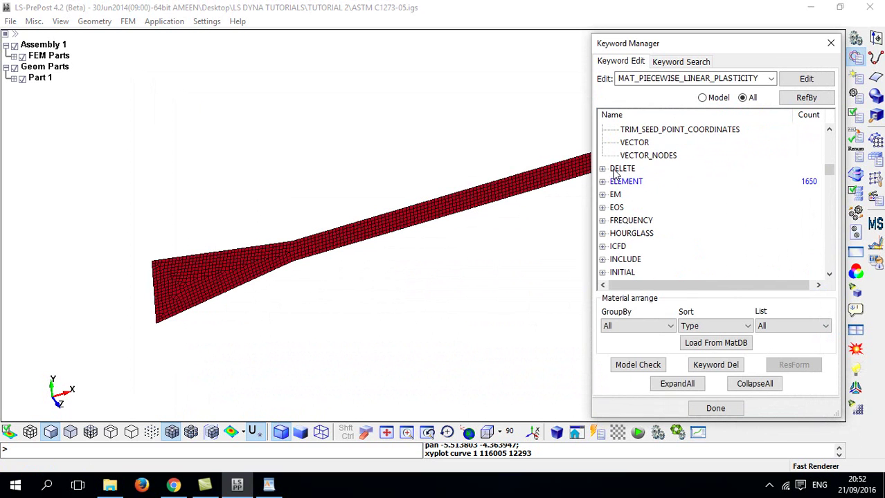
scroll(614, 180, "up", 10)
scroll(613, 174, "up", 5)
scroll(613, 175, "down", 15)
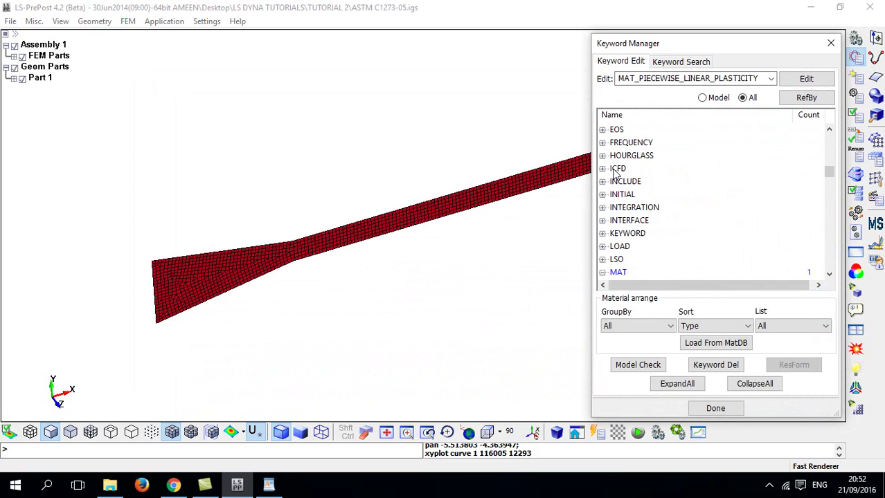
scroll(615, 174, "down", 2)
left_click(602, 196)
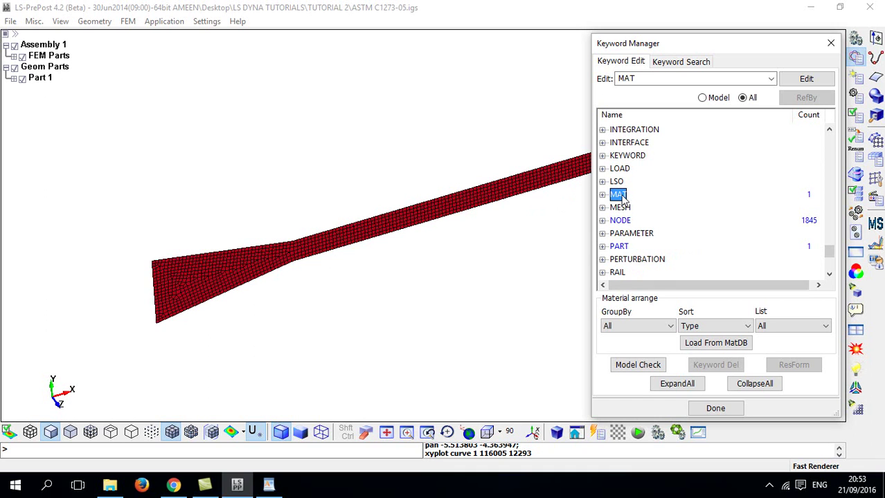
left_click(603, 247)
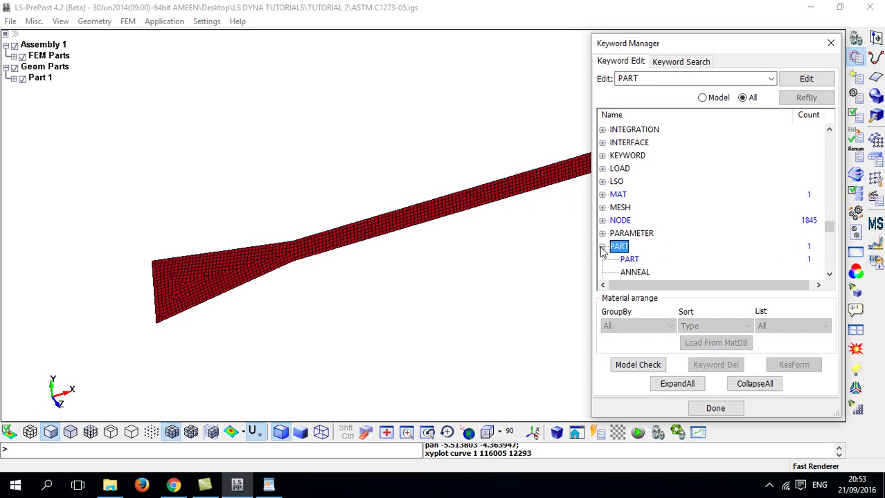
double_click(627, 259)
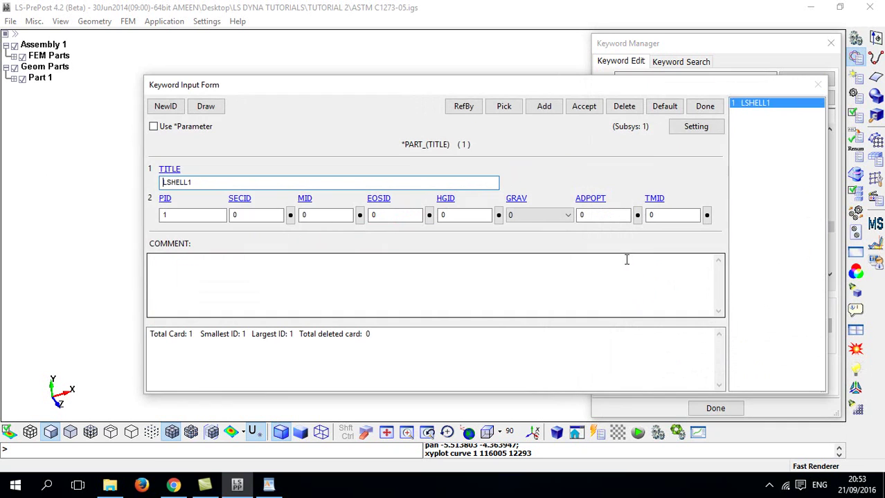
double_click(208, 183)
type("Specimen")
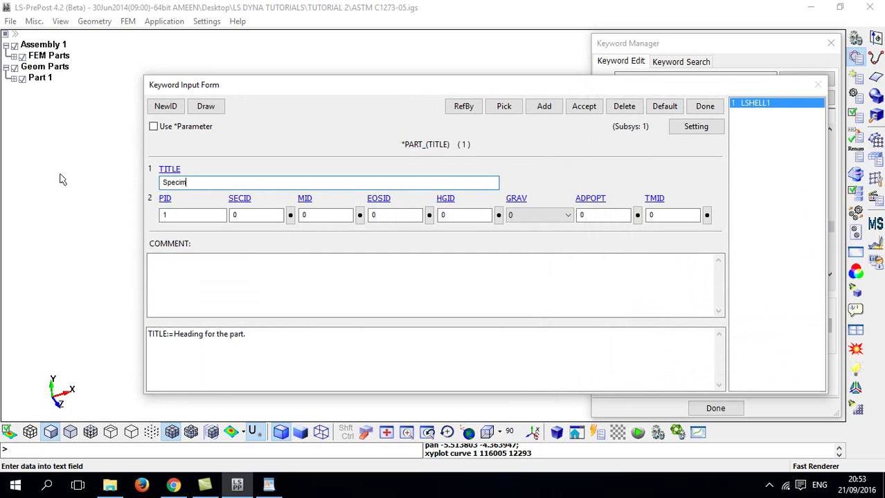
Assign Shell Section and the ALUMINUM PURE 99.45-O CONDITION material to the Specimen part, then accept and close the card
left_click(291, 216)
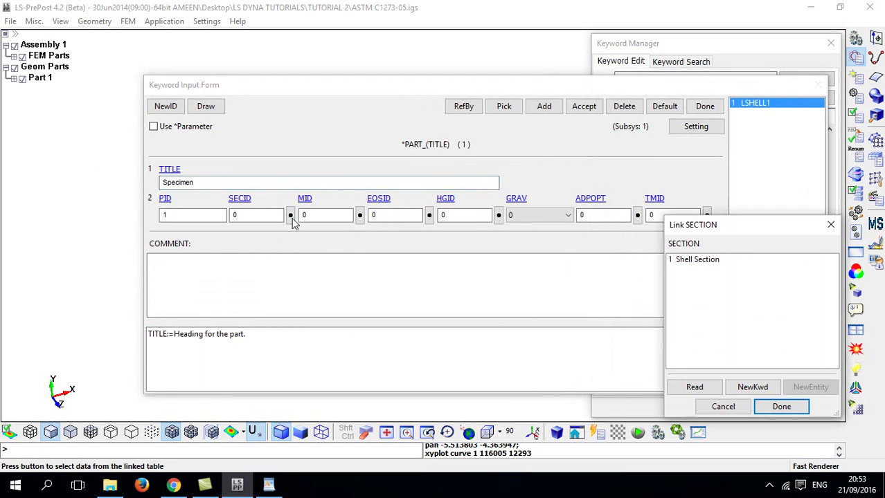
left_click(695, 259)
left_click(695, 259)
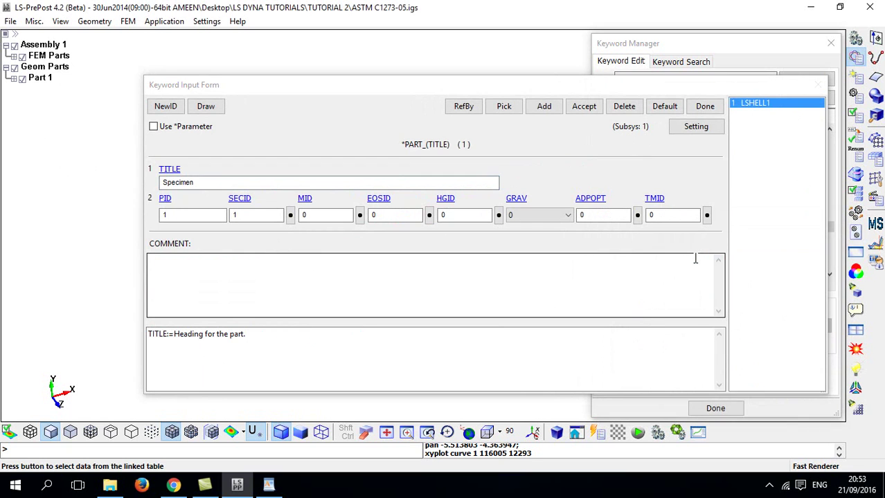
left_click(359, 215)
left_click(741, 260)
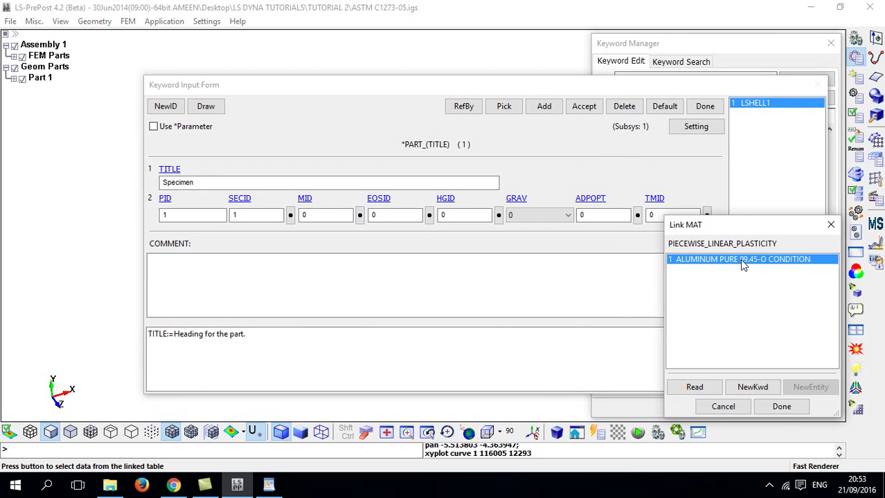
left_click(740, 259)
left_click(584, 108)
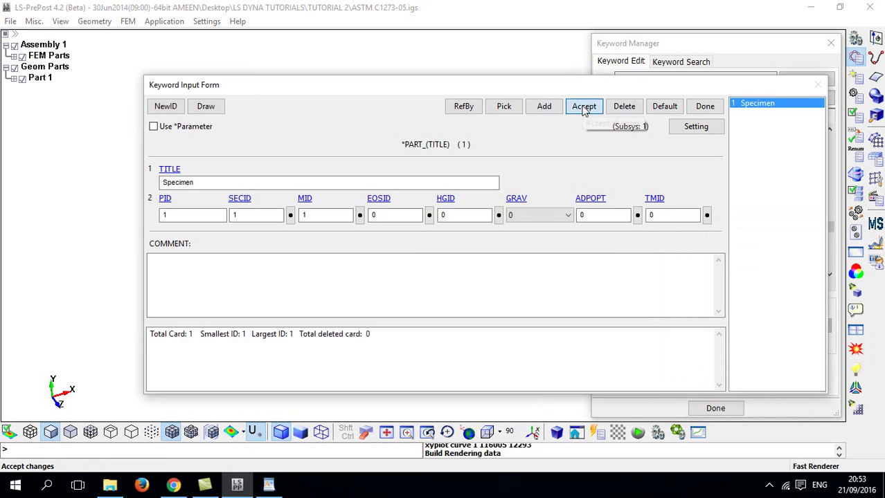
left_click(700, 109)
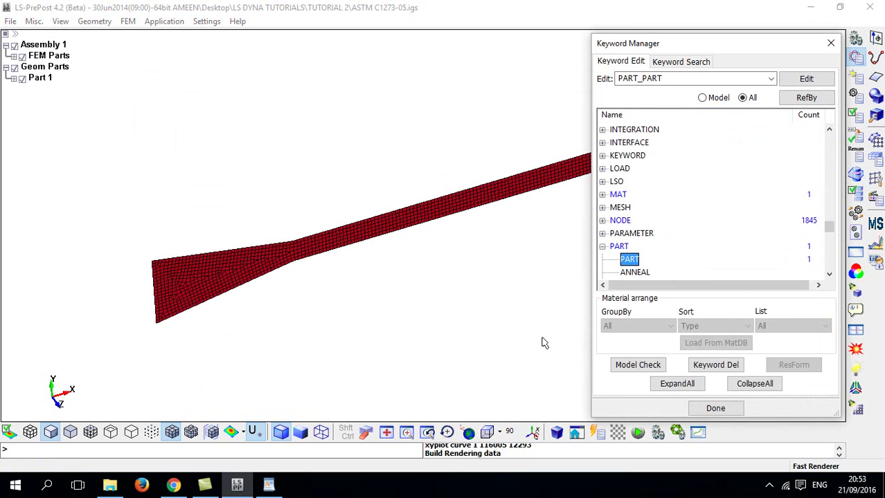
left_click(603, 247)
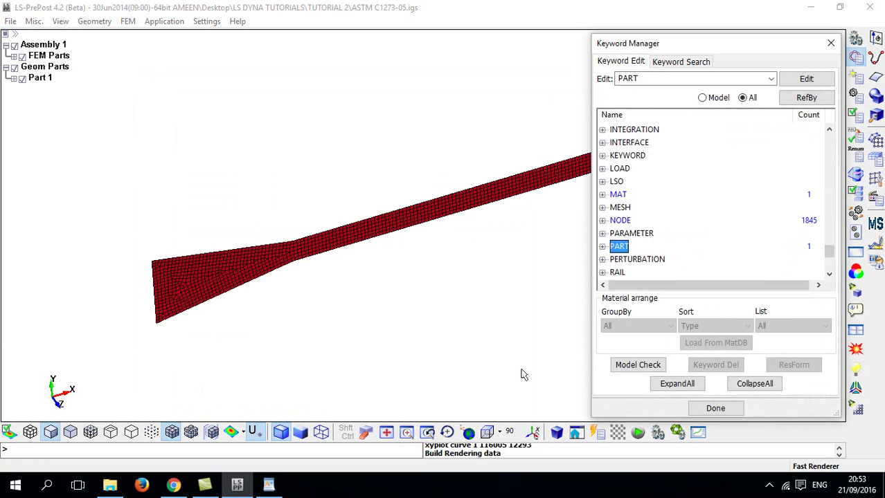
Show the specimen in top view and close the Keyword Manager
left_click(488, 433)
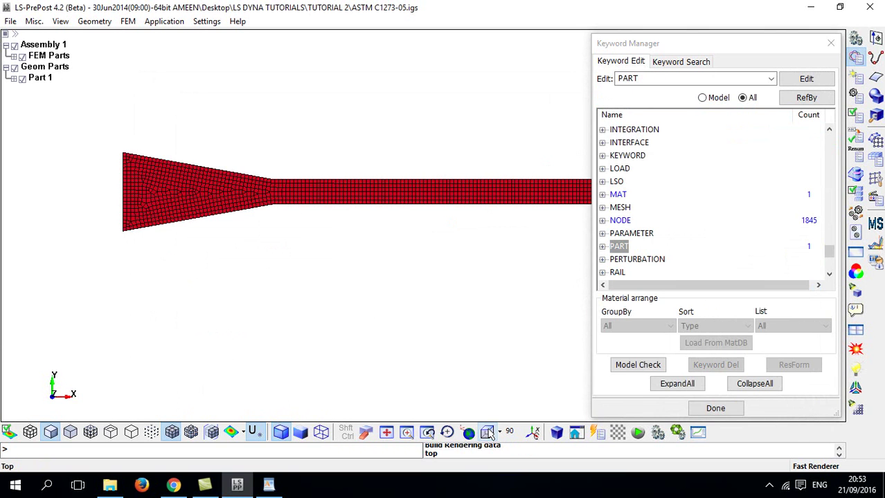
left_click_drag(644, 53, 460, 386)
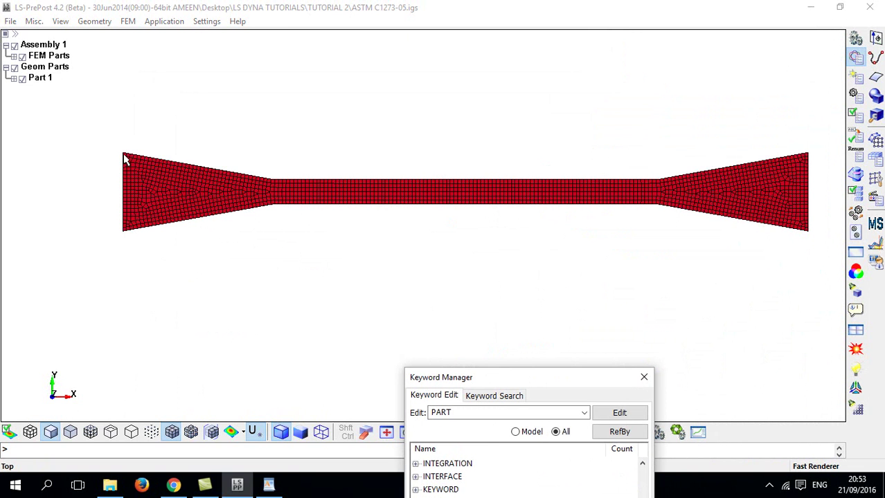
left_click_drag(457, 381, 420, 87)
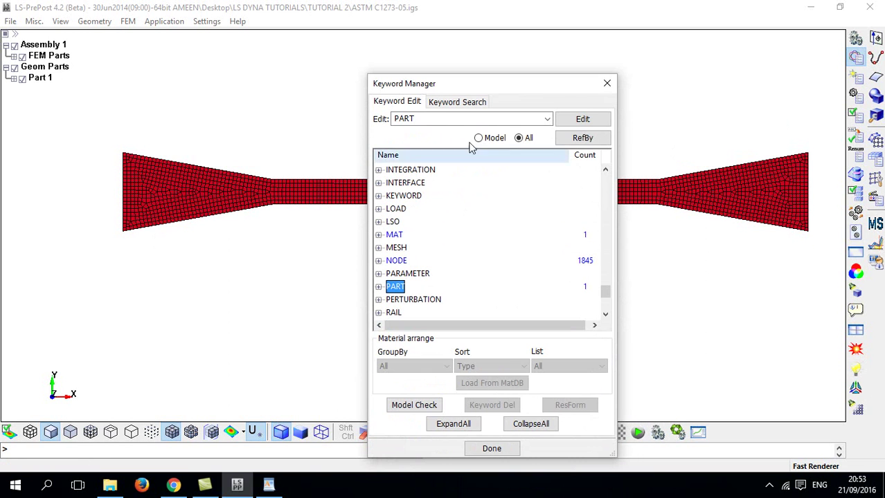
left_click(605, 87)
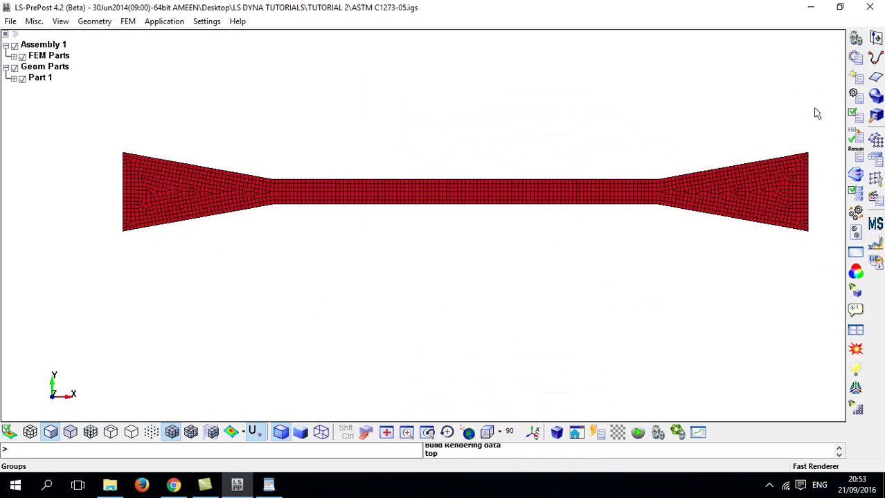
Start creating a *SET_NODE entity with set ID 1 and the title FixNodes
left_click(857, 77)
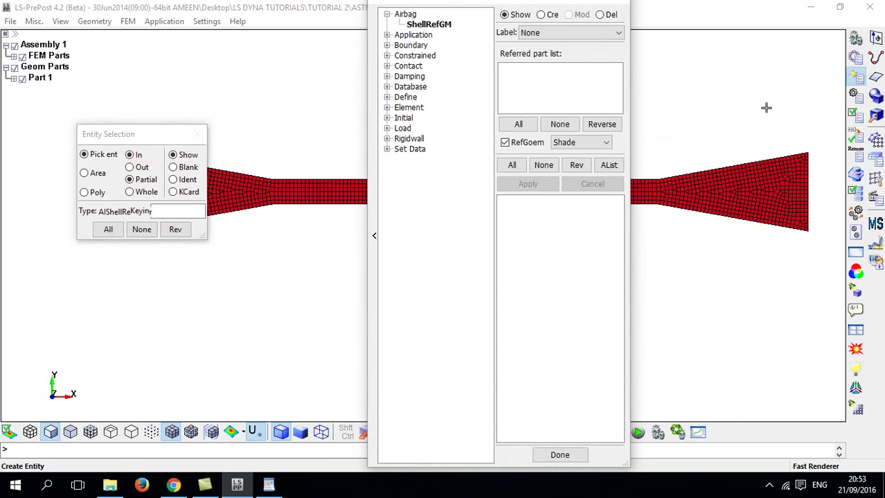
left_click(387, 149)
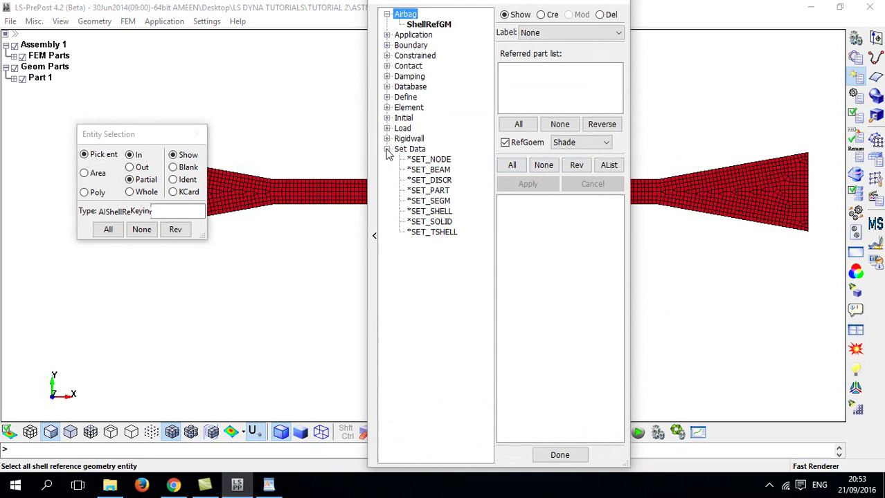
left_click(429, 160)
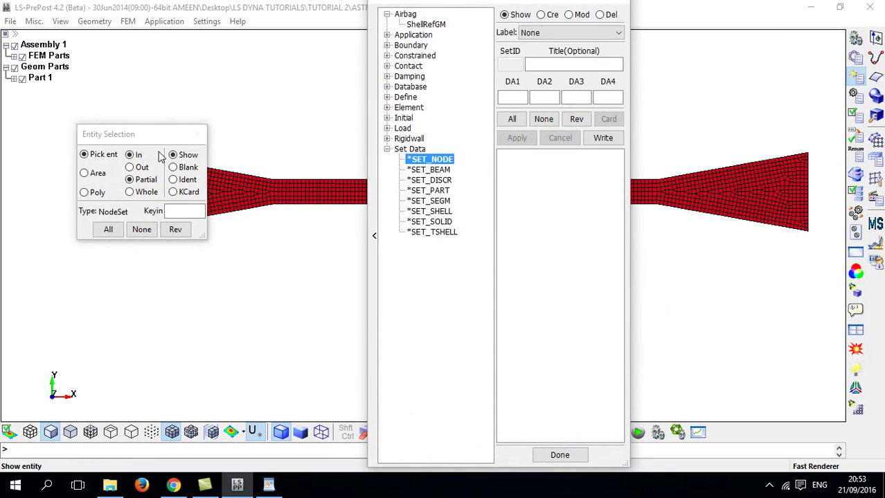
left_click(544, 15)
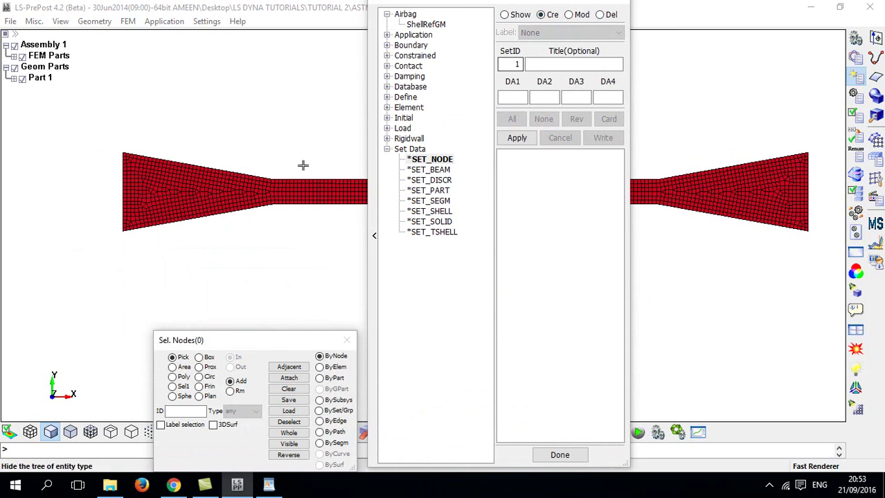
left_click(564, 64)
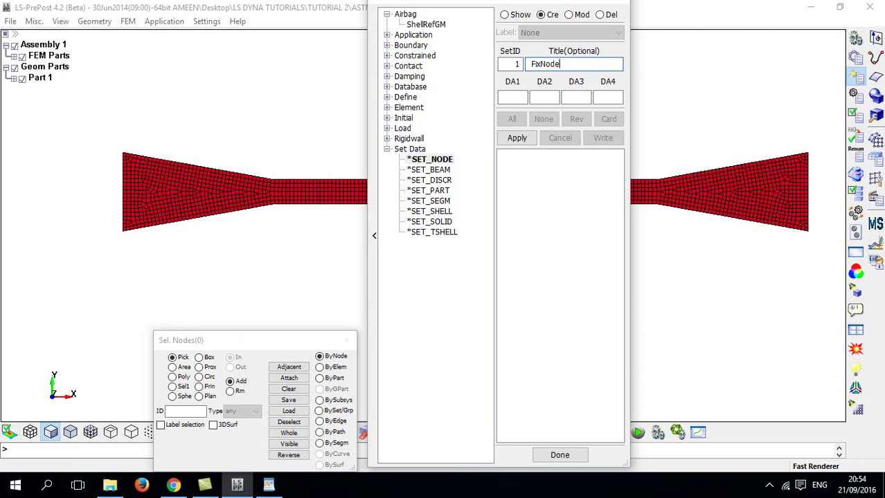
Select all nodes along the specimen's left end by edge with propagation at angle 5, and apply them to the FixNodes set
left_click_drag(189, 338, 105, 276)
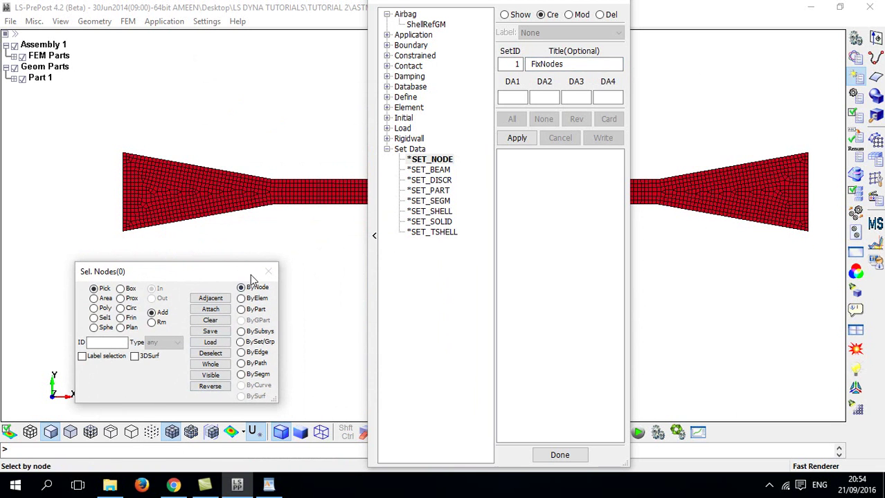
middle_click_drag(201, 148, 270, 135, "shift")
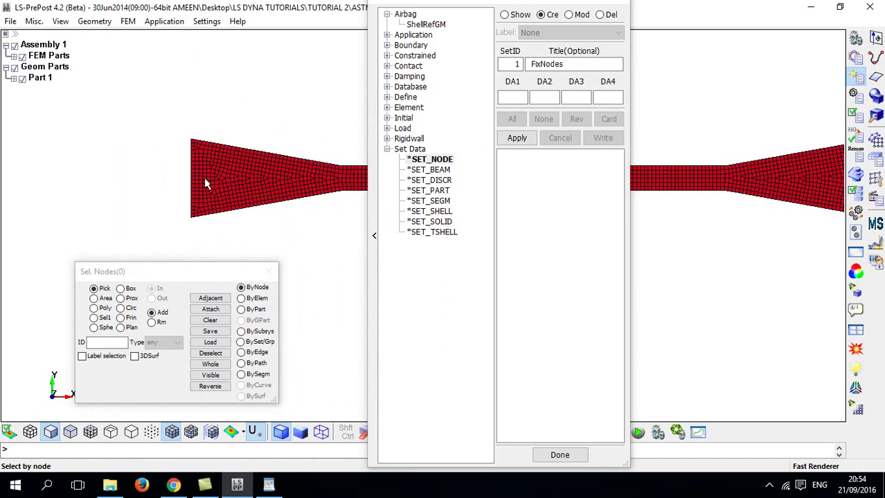
scroll(204, 177, "up", 4)
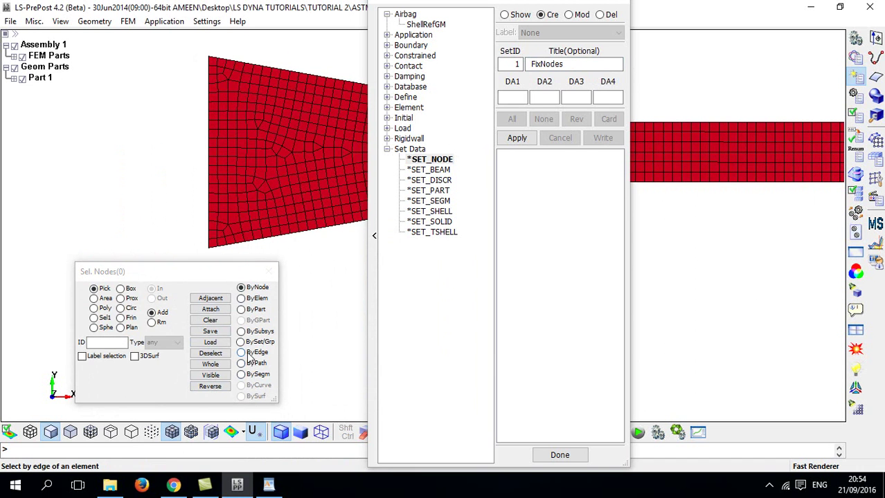
left_click(242, 353)
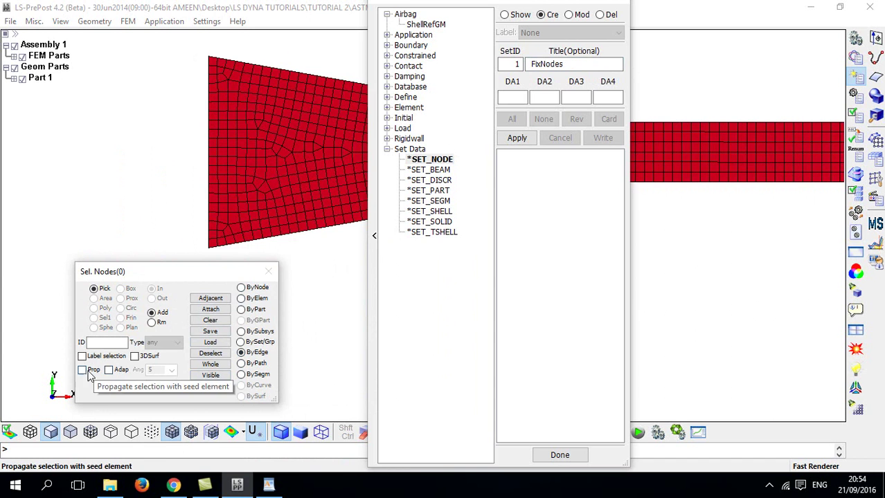
left_click(83, 371)
scroll(196, 187, "up", 2)
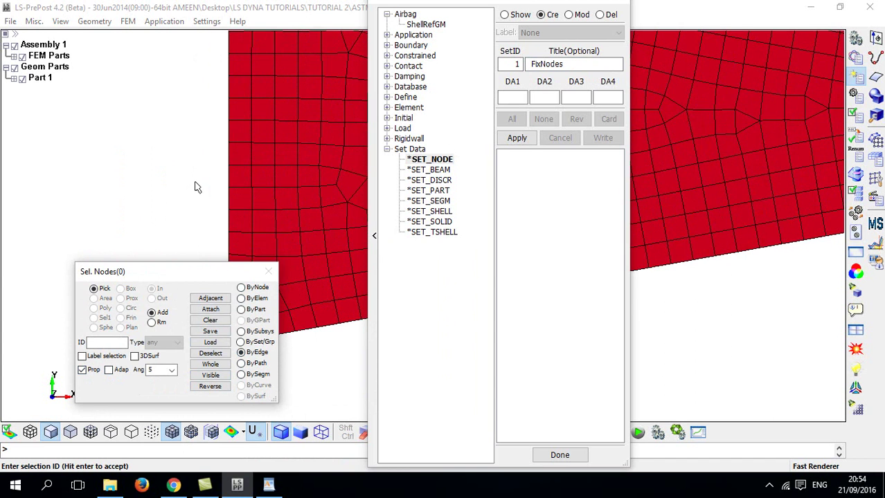
left_click(233, 154)
scroll(233, 158, "down", 4)
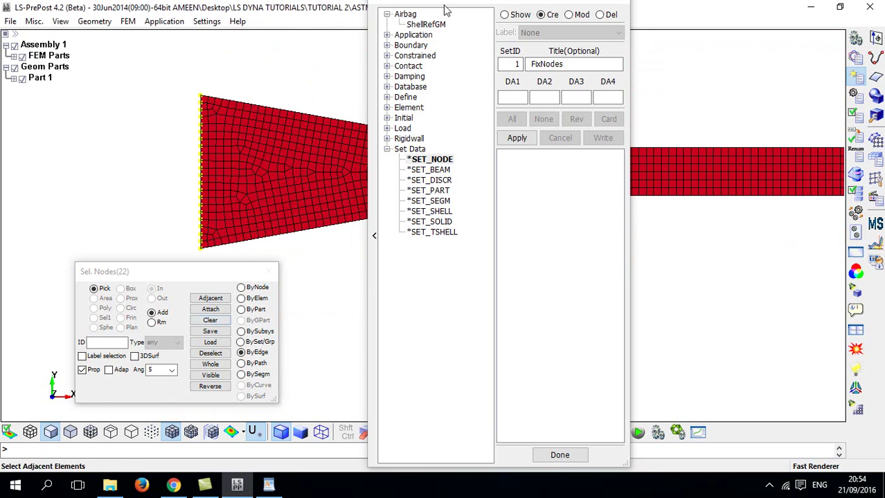
left_click(517, 137)
scroll(266, 179, "down", 3)
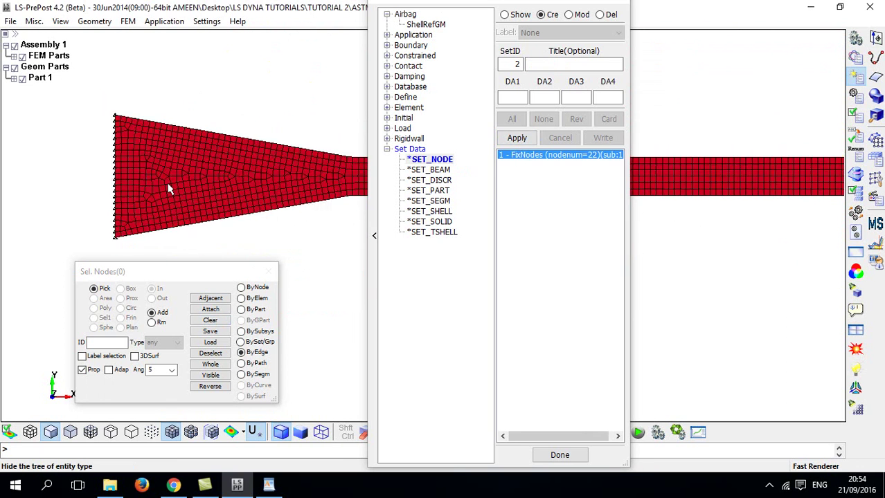
Area-select the nodes along the specimen's right end and apply them as node set 2 titled MovingNodes
middle_click_drag(260, 182, 57, 187, "shift")
left_click(541, 15)
scroll(278, 169, "up", 5)
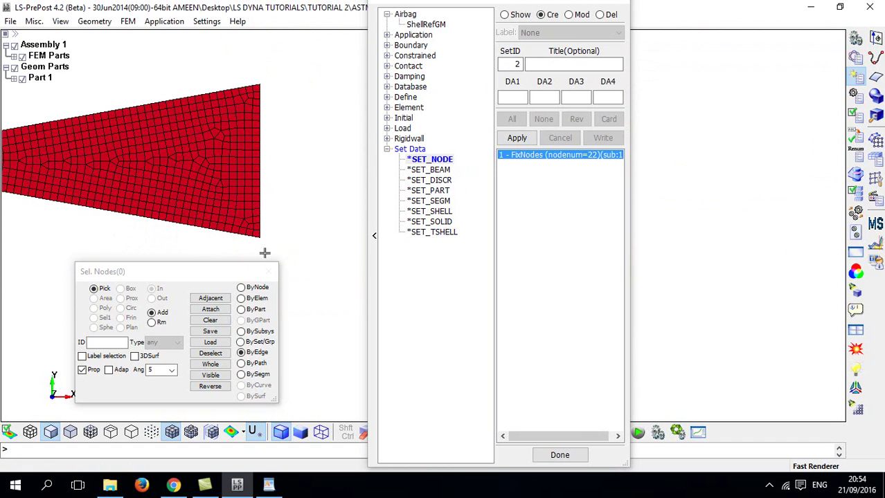
left_click(242, 288)
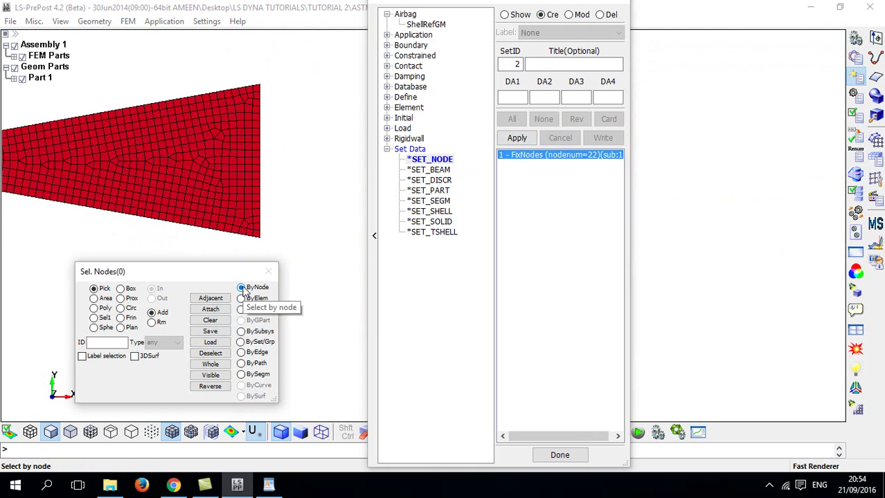
left_click(102, 299)
left_click_drag(293, 92, 257, 256)
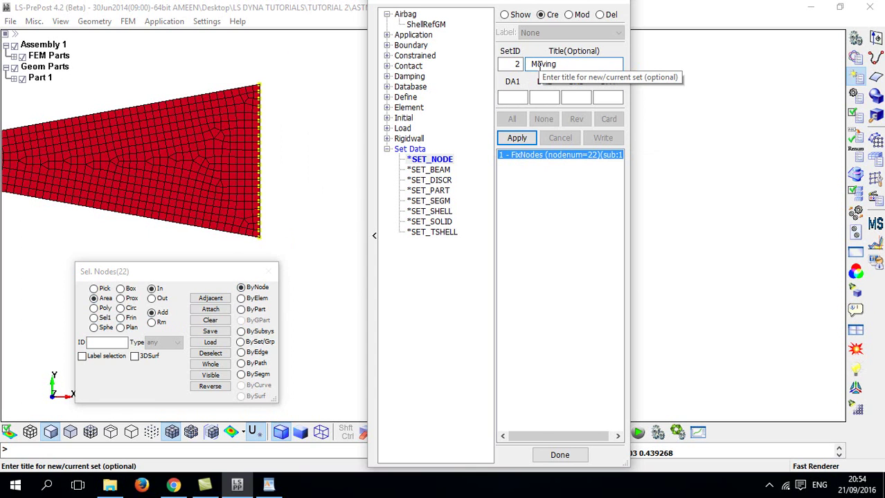
type("Nodes")
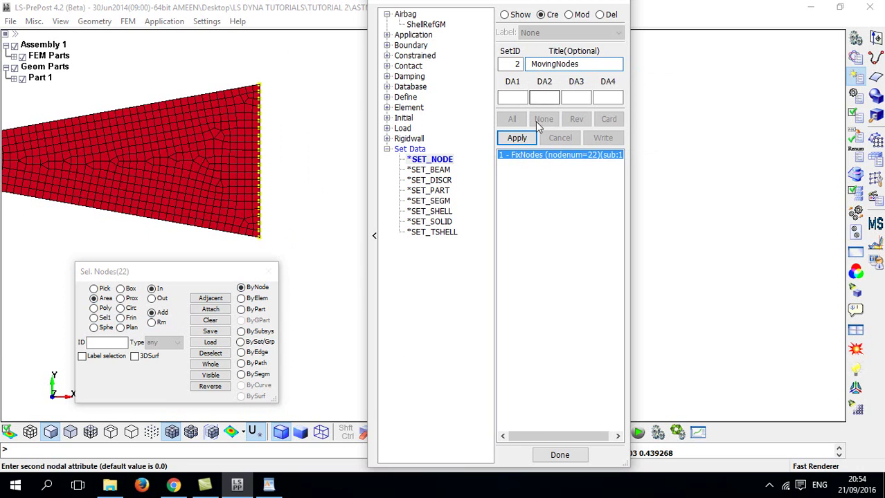
left_click(517, 138)
Show the FixNodes and MovingNodes sets together and individually, deselect both, and close the entity creation dialog
scroll(298, 167, "down", 7)
right_click_drag(242, 196, 311, 196, "shift")
left_click(530, 163)
left_click(516, 17)
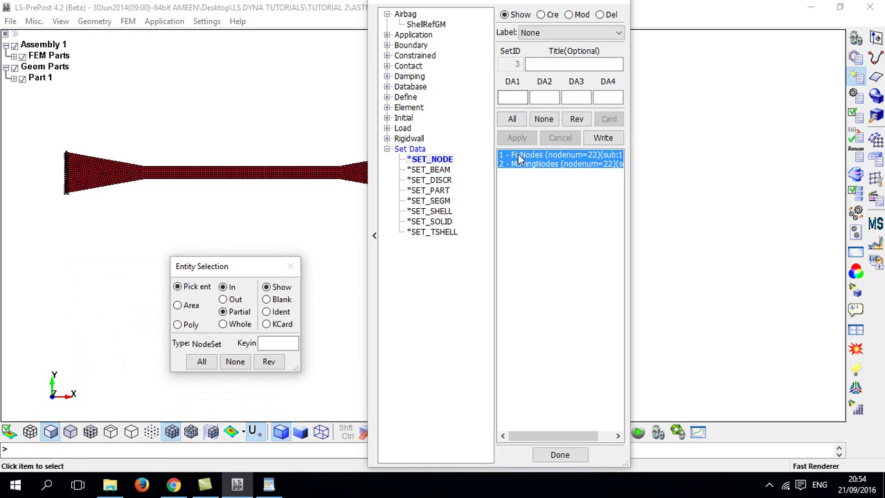
middle_click_drag(233, 162, 158, 139, "shift")
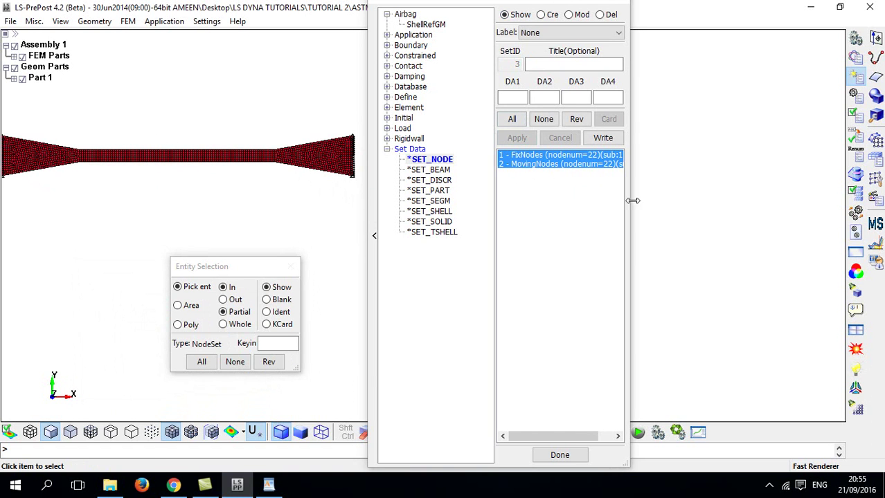
middle_click_drag(331, 191, 614, 247, "shift")
scroll(275, 127, "up", 3)
middle_click_drag(277, 176, 75, 61, "shift")
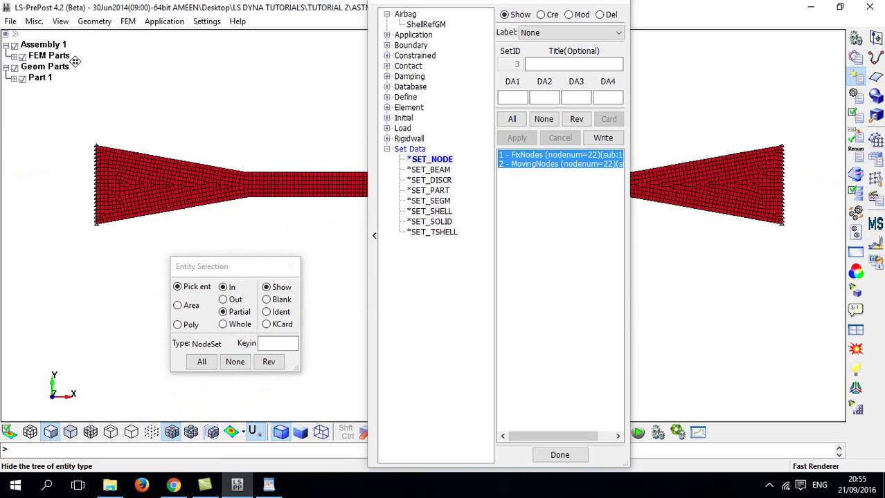
left_click(574, 156)
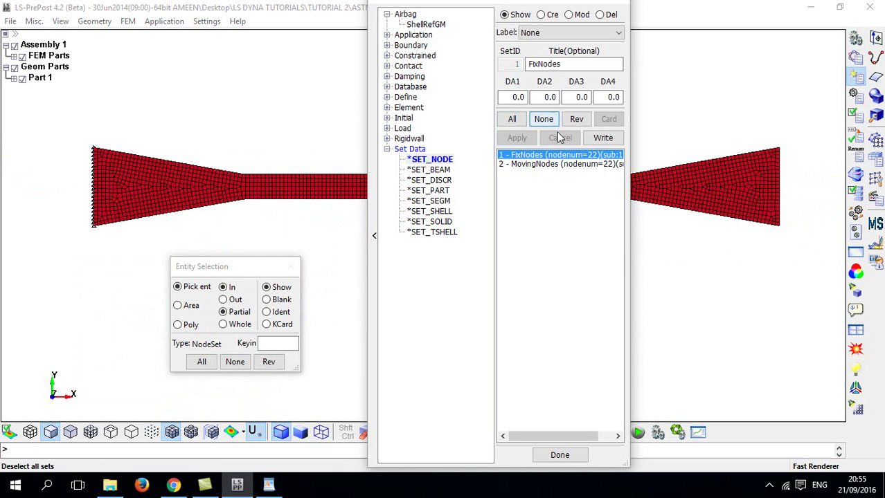
left_click(558, 164)
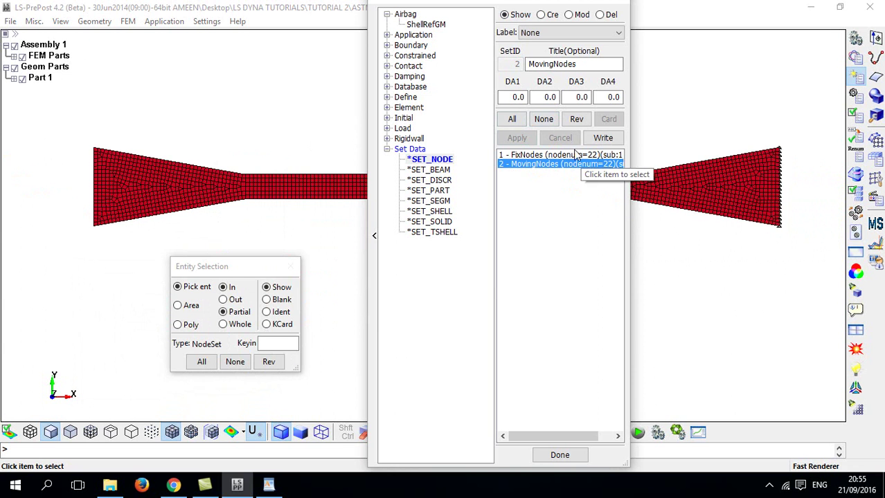
left_click(543, 119)
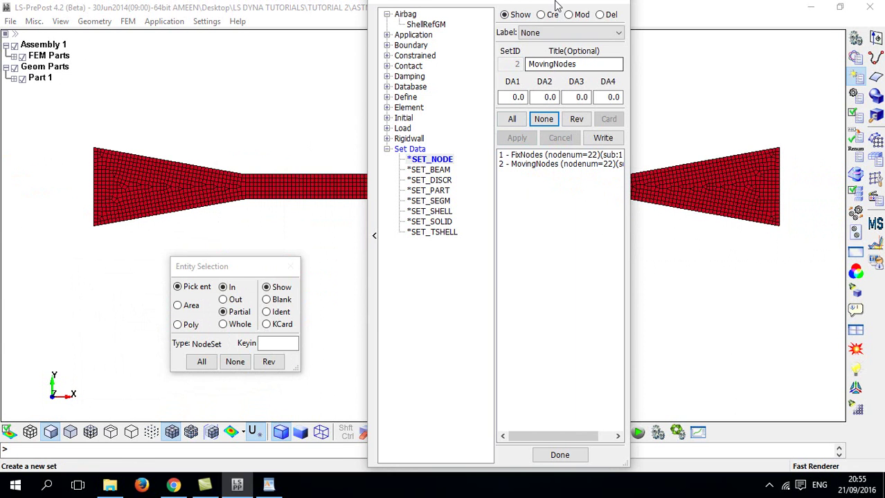
left_click_drag(554, 3, 545, 21)
left_click(613, 12)
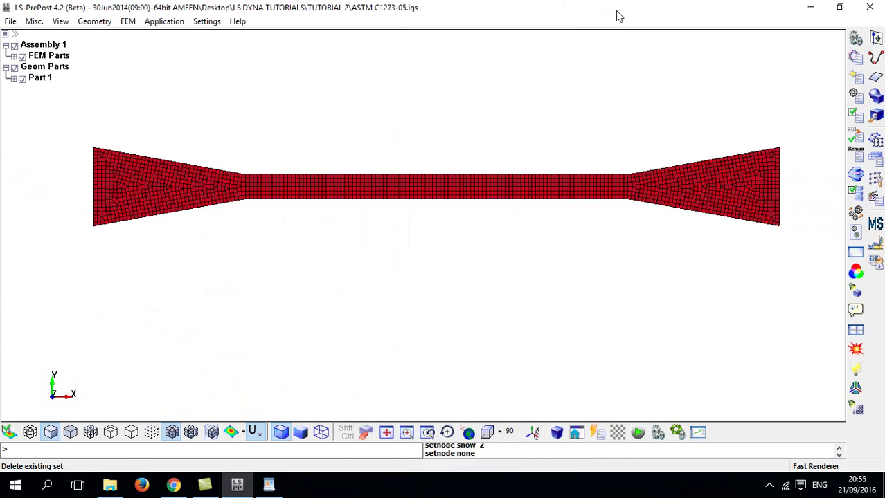
Find SPC_SET under the BOUNDARY keywords in the Keyword Manager and open its input form
left_click(857, 61)
scroll(415, 153, "up", 10)
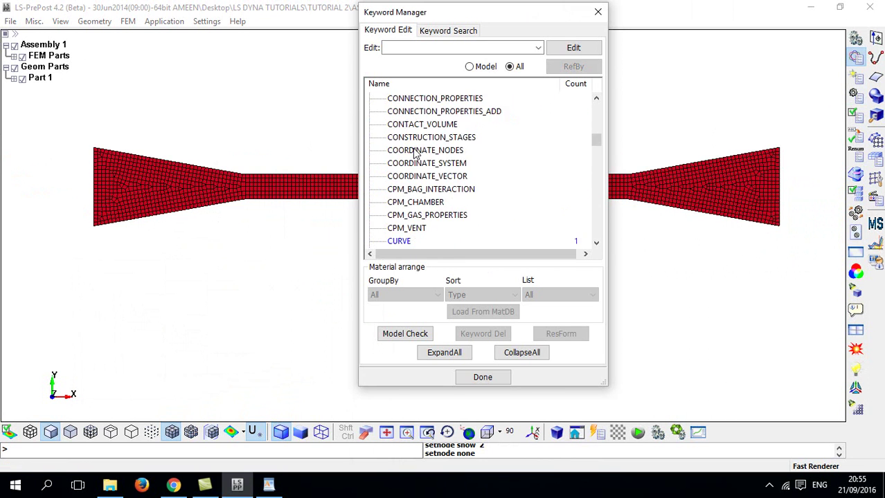
scroll(415, 153, "up", 10)
scroll(415, 152, "down", 2)
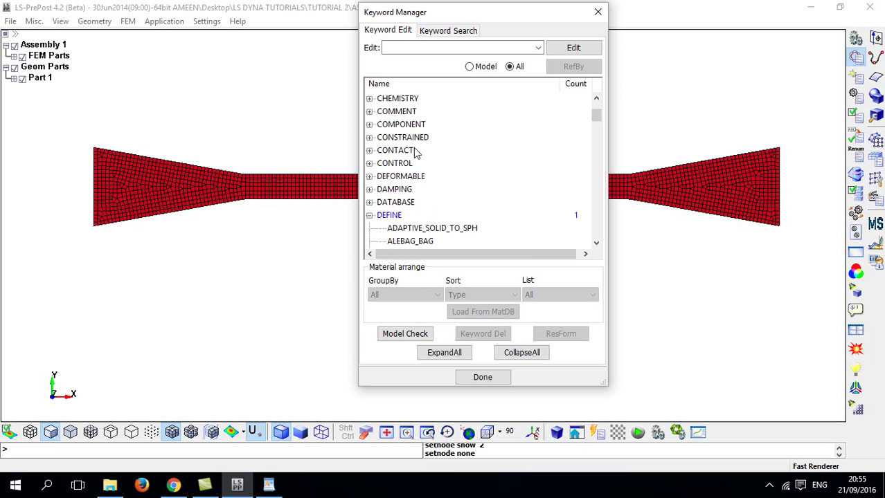
left_click(369, 217)
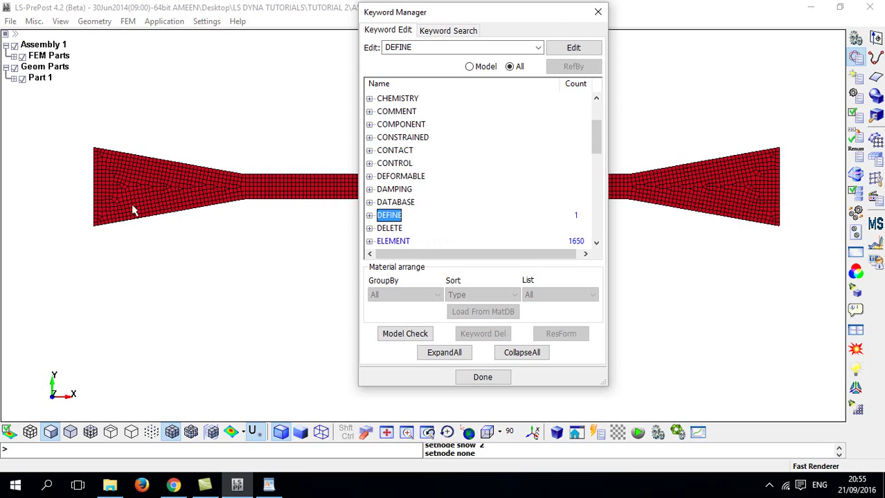
scroll(421, 103, "up", 2)
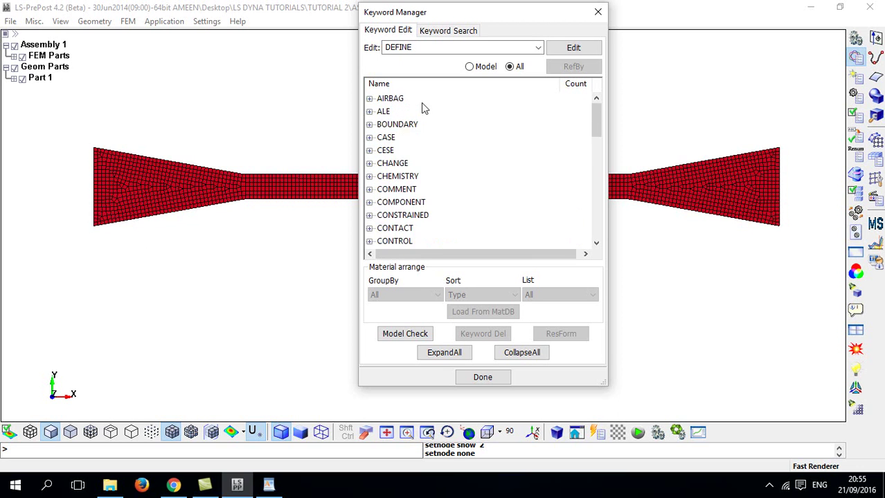
left_click(369, 125)
scroll(450, 192, "down", 11)
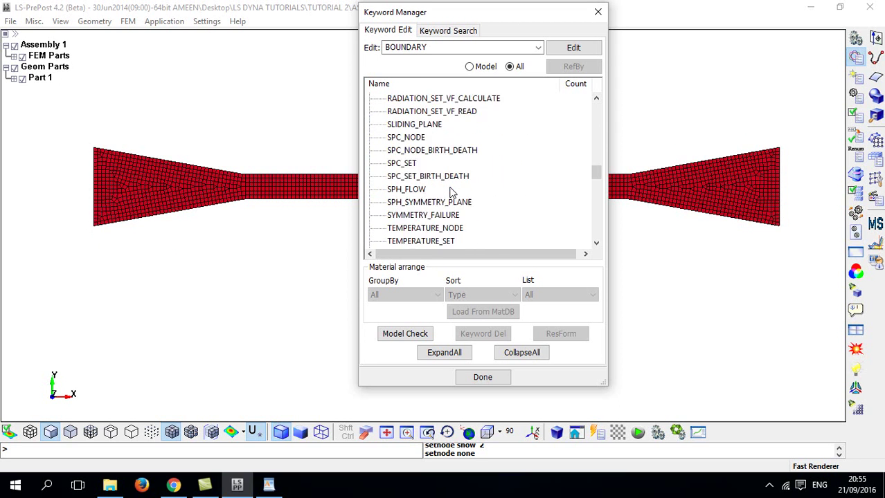
scroll(449, 192, "up", 2)
left_click(401, 244)
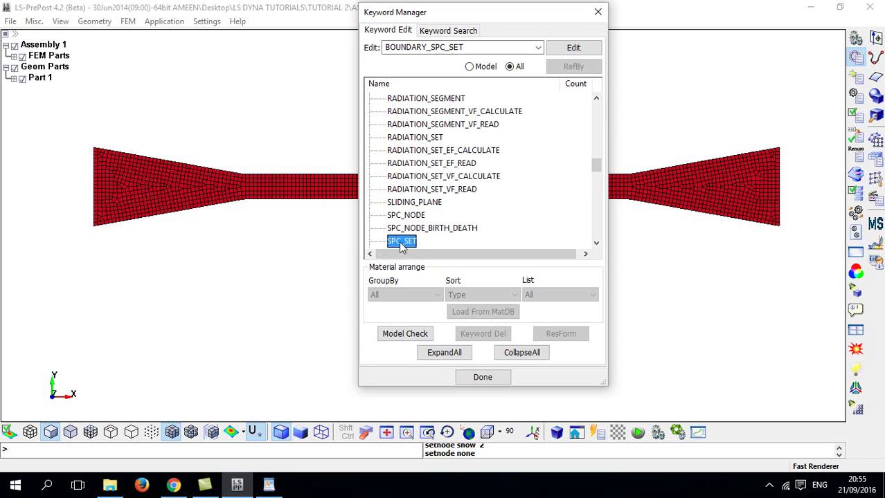
double_click(401, 243)
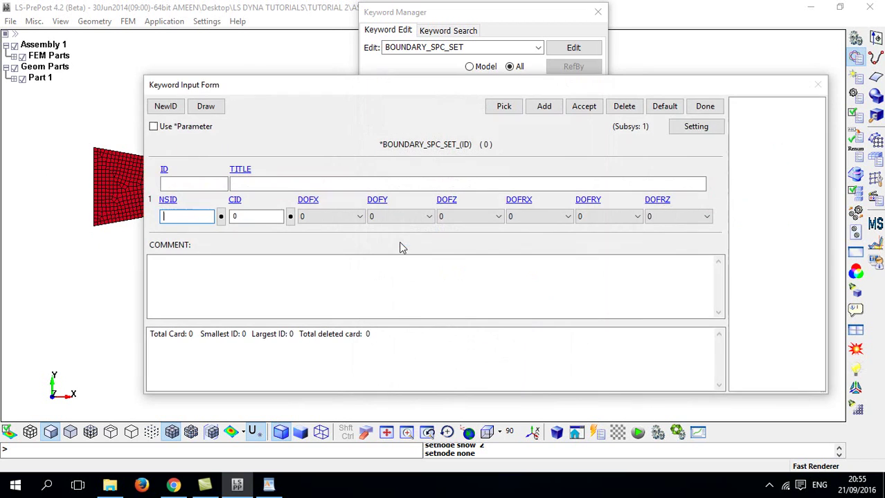
Title the new boundary SPC card FixingNodes and link its NSID to node set 1, FixNodes
left_click(167, 108)
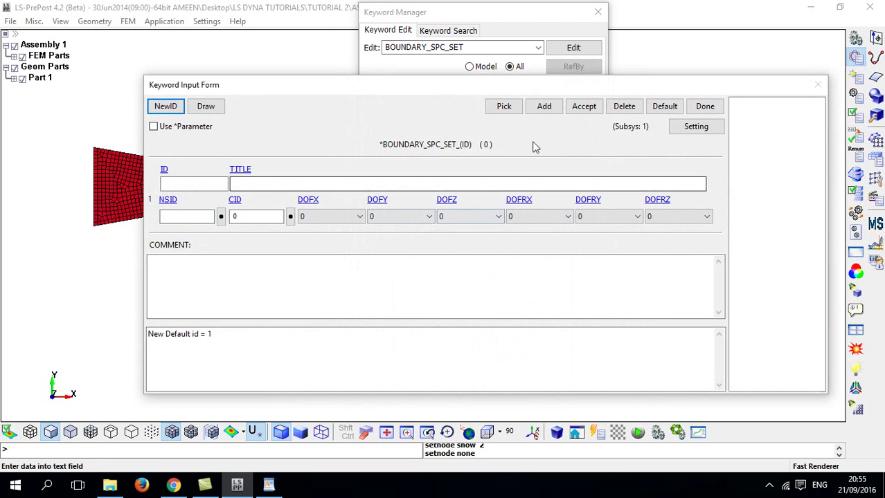
left_click(248, 183)
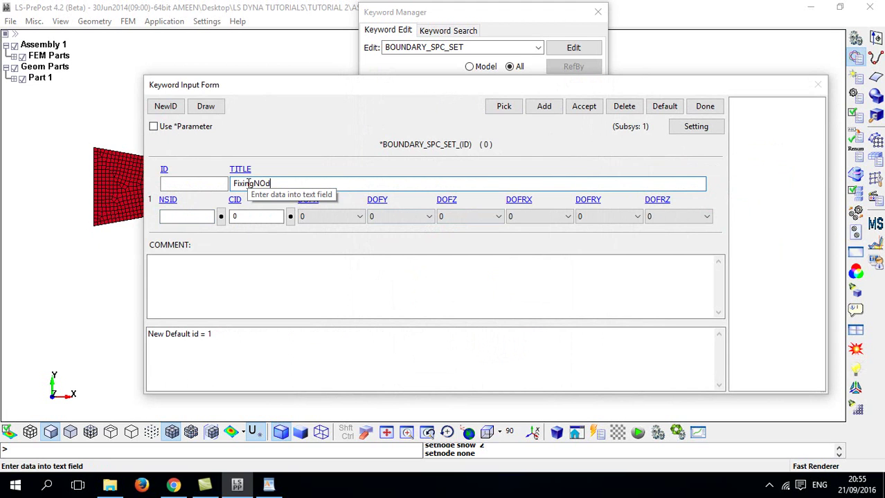
type("FixingNodes")
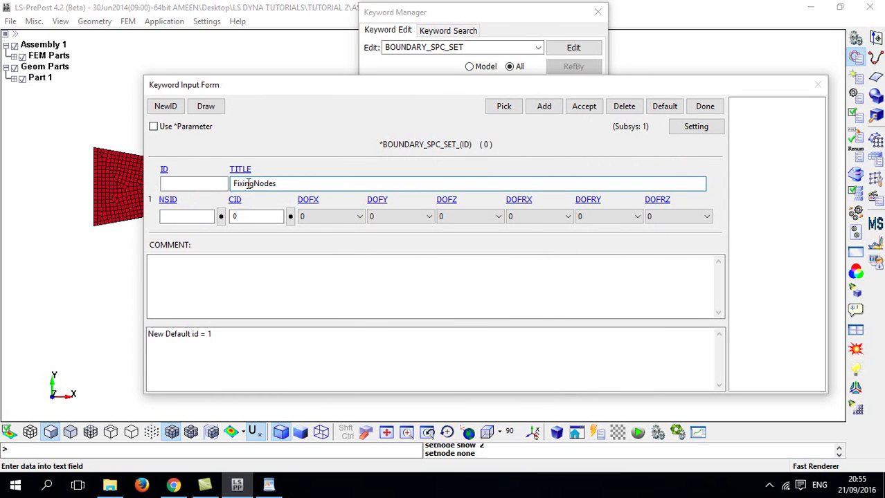
left_click(221, 217)
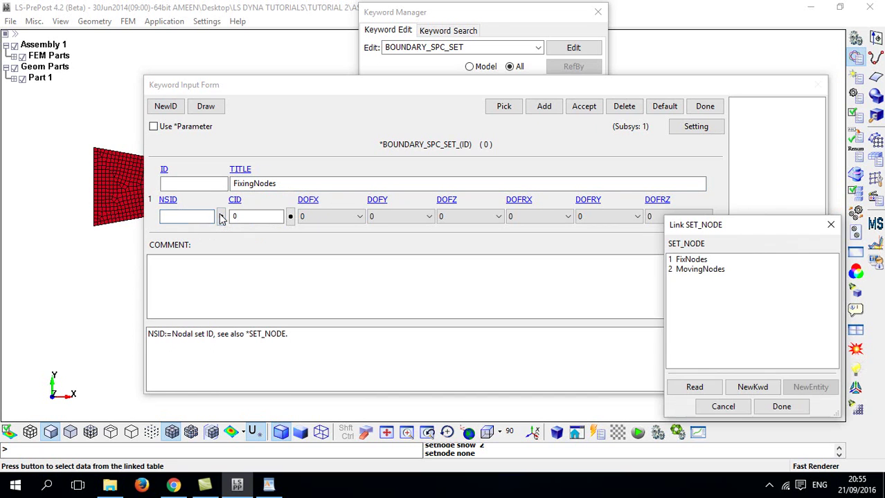
left_click(687, 261)
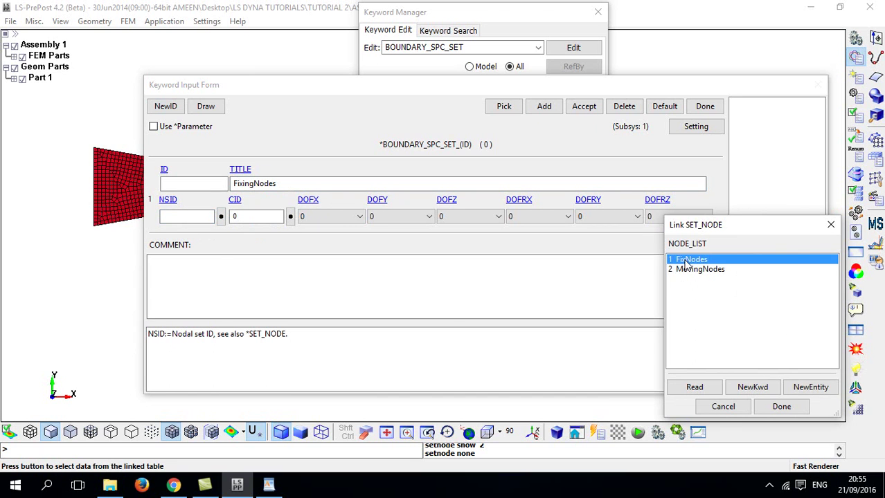
left_click(769, 407)
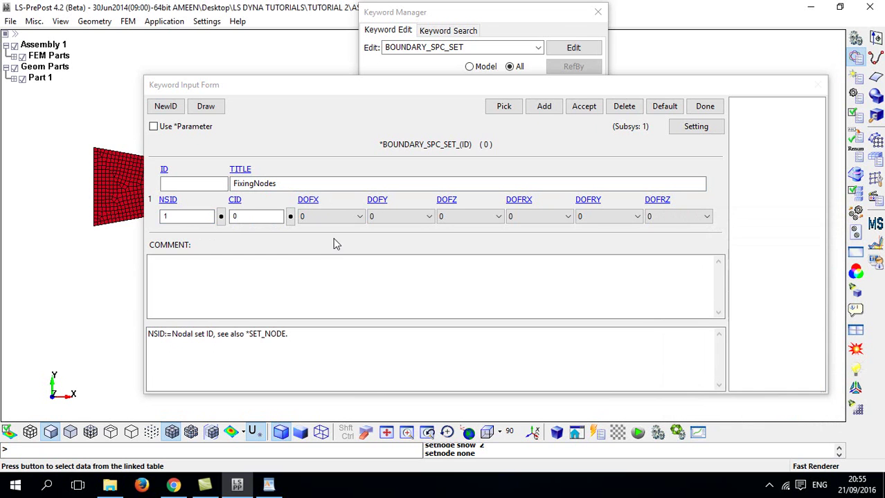
Set DOFX, DOFY, DOFZ, DOFRX, DOFRY and DOFRZ to 1 for the FixingNodes card, then accept and close it
left_click(308, 199)
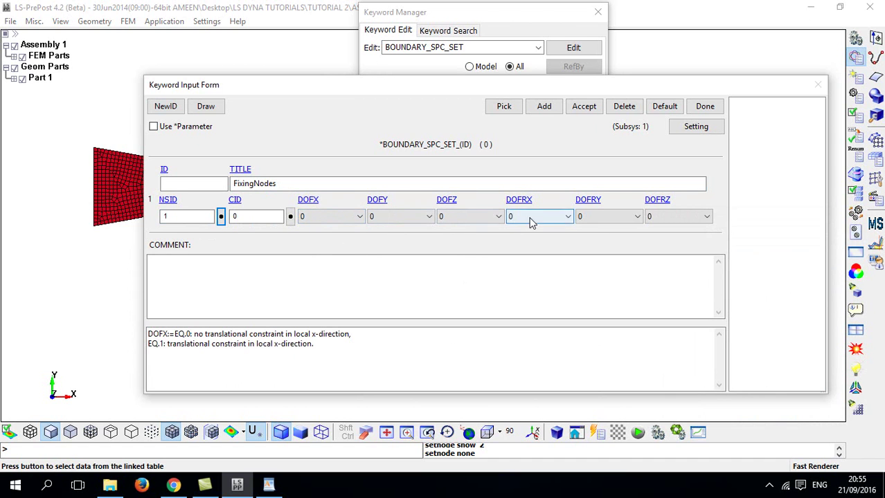
left_click(318, 218)
left_click(318, 239)
left_click(419, 216)
left_click(414, 238)
left_click(462, 220)
left_click(465, 239)
left_click(513, 218)
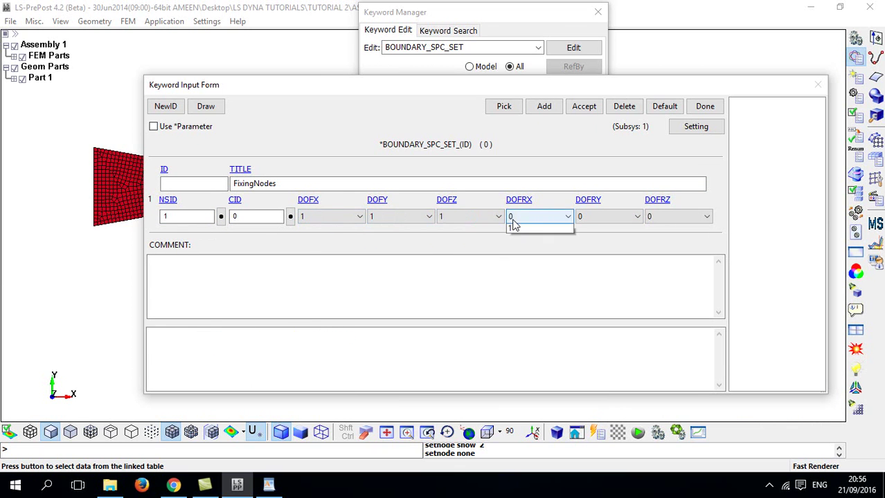
left_click(515, 239)
left_click(578, 217)
left_click(585, 238)
left_click(657, 217)
left_click(662, 239)
left_click(582, 109)
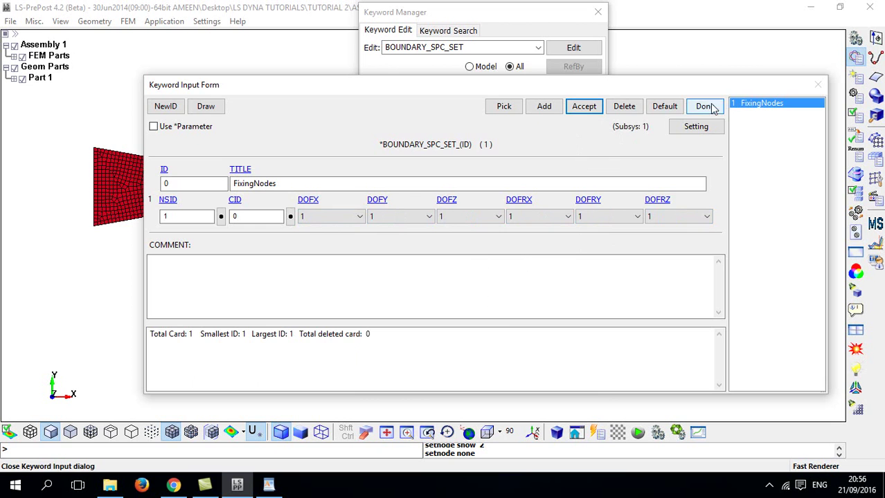
left_click(708, 108)
scroll(416, 208, "up", 10)
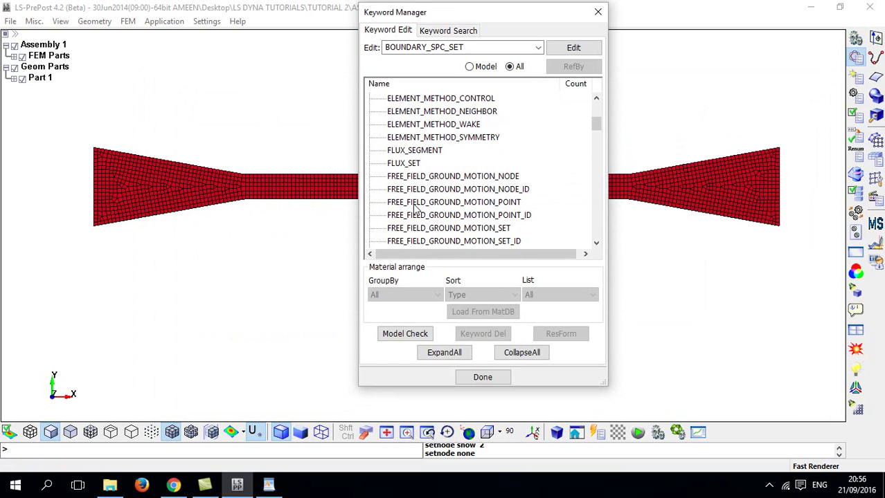
scroll(392, 142, "up", 5)
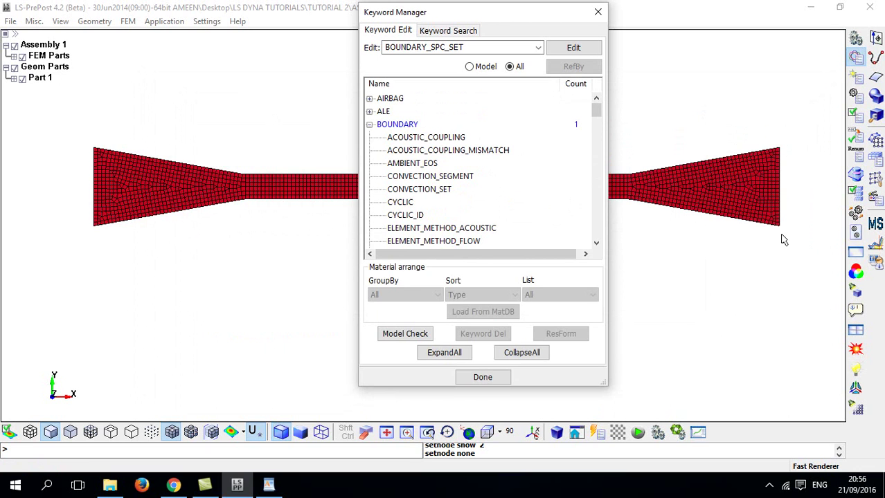
scroll(474, 164, "down", 2)
scroll(473, 165, "up", 2)
scroll(403, 140, "down", 7)
scroll(424, 175, "down", 4)
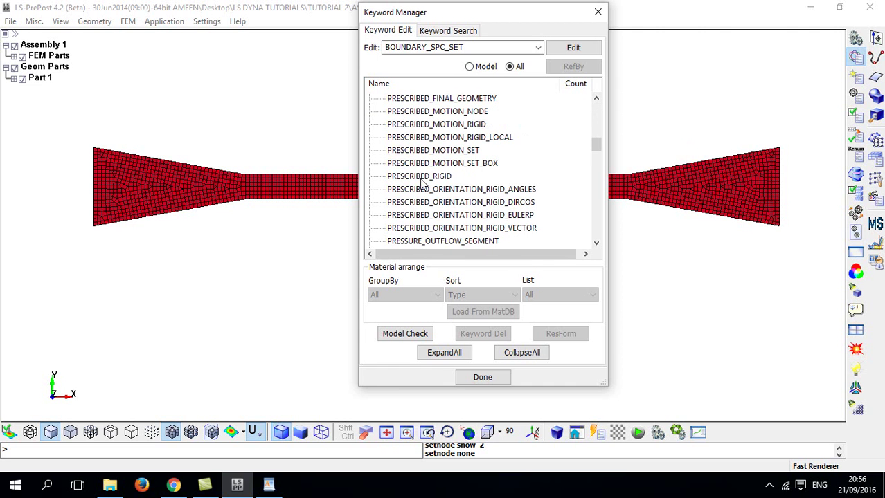
double_click(435, 151)
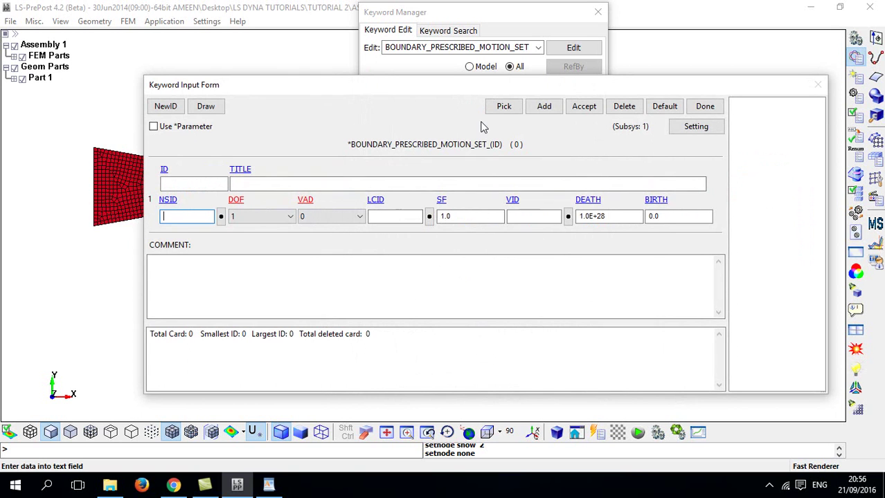
left_click(705, 106)
Find CURVE under the DEFINE keywords in the Keyword Manager and open its input form
scroll(513, 147, "up", 5)
scroll(513, 148, "down", 10)
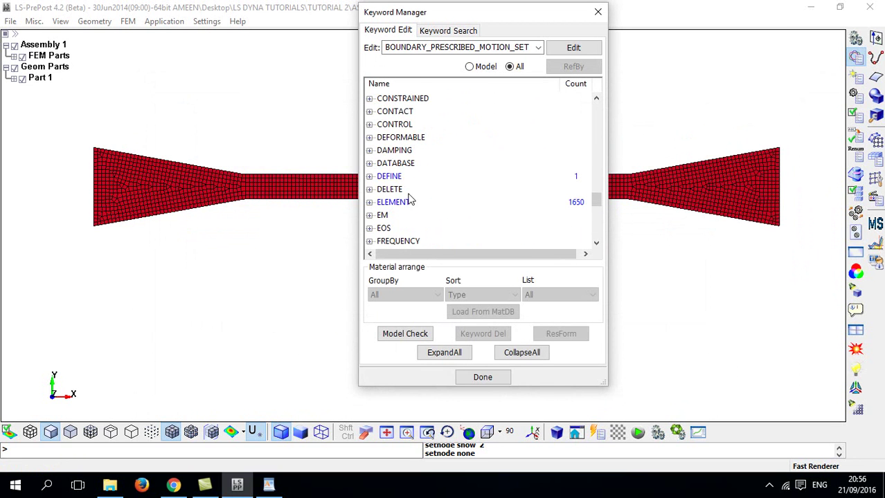
left_click(370, 177)
scroll(414, 200, "down", 10)
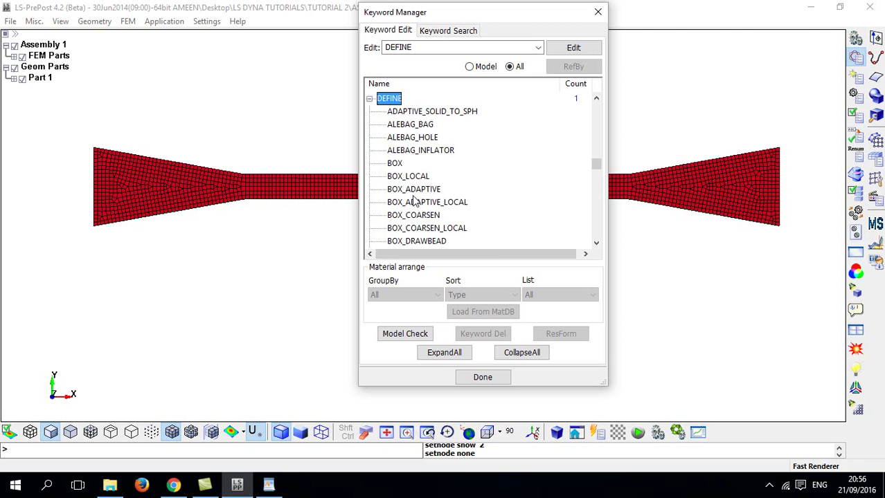
double_click(403, 125)
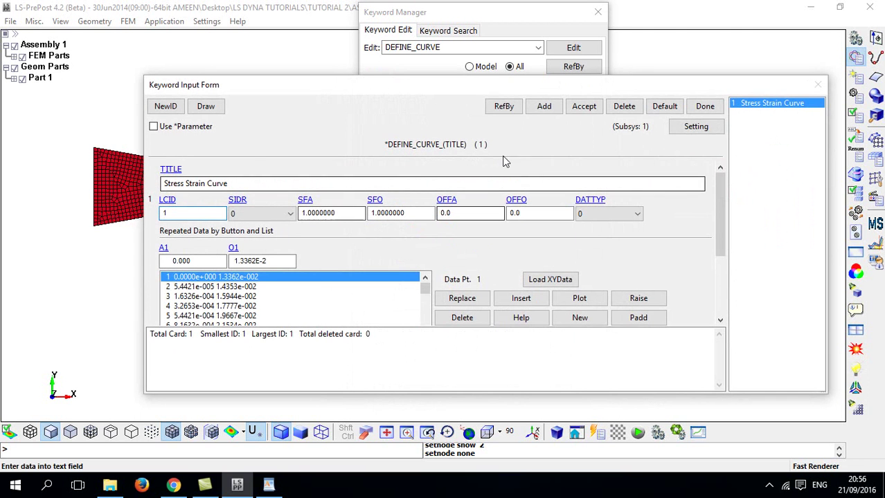
Add a new curve card titled Velocity and insert its first data point with A1 0.0 and O1 0.5
left_click(544, 107)
left_click(184, 184)
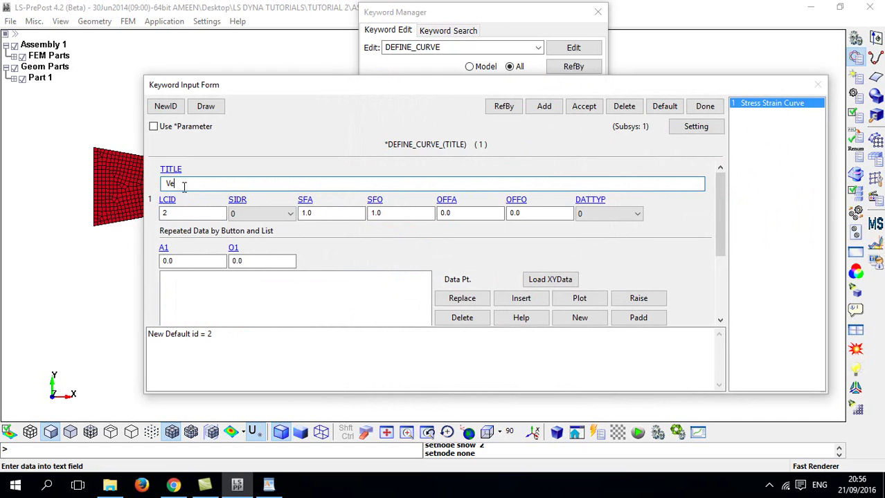
type("ity")
left_click(263, 262)
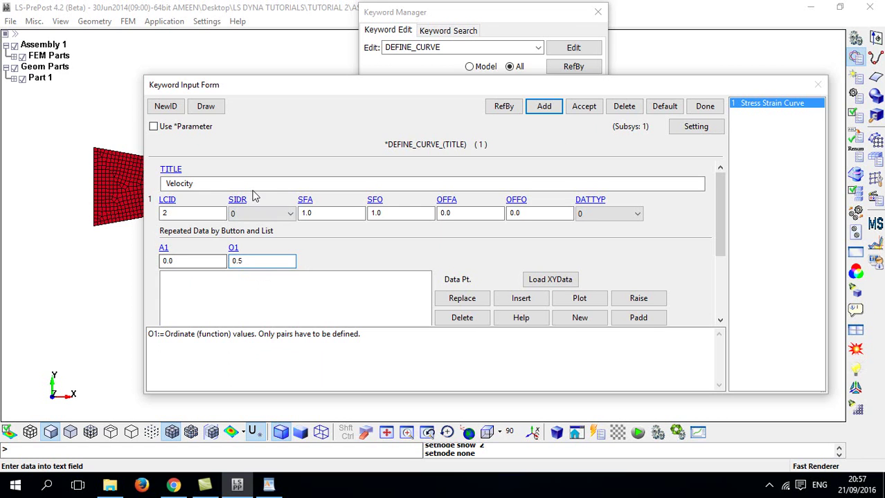
left_click(520, 298)
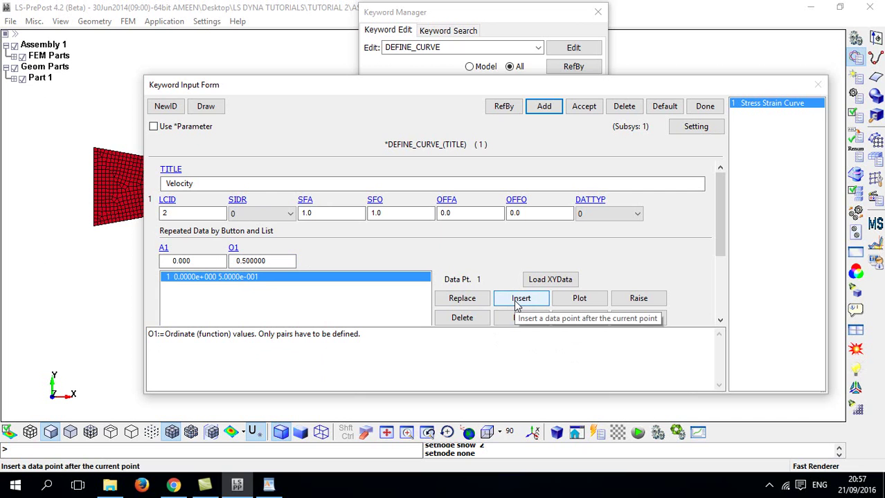
Insert a second Velocity data point with A1 1000 and O1 0.5, then accept the curve card
left_click(201, 260)
type("1")
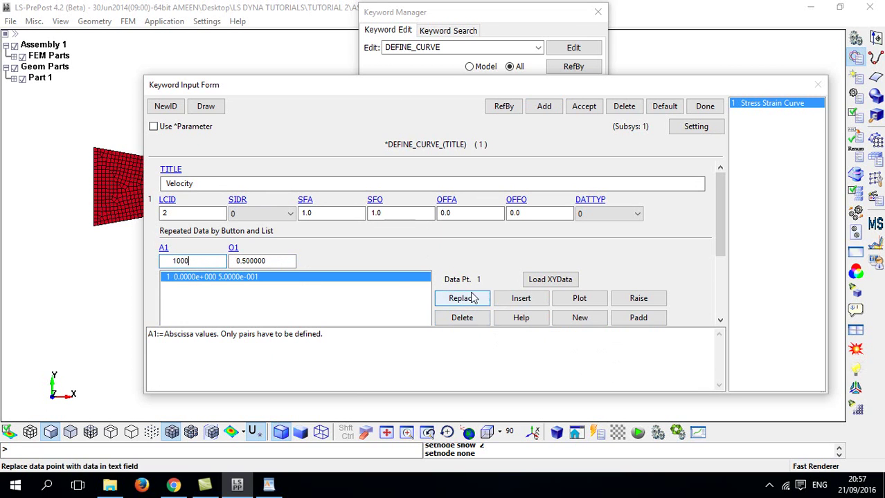
type("000")
left_click(516, 299)
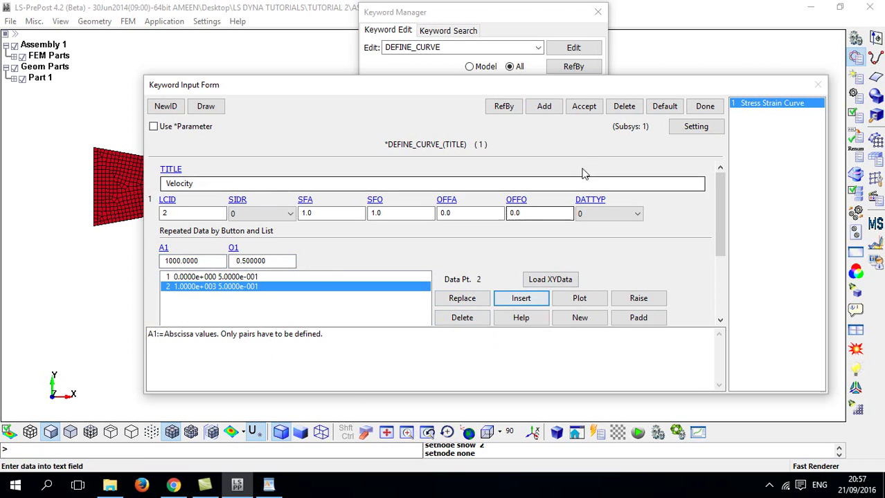
left_click(583, 110)
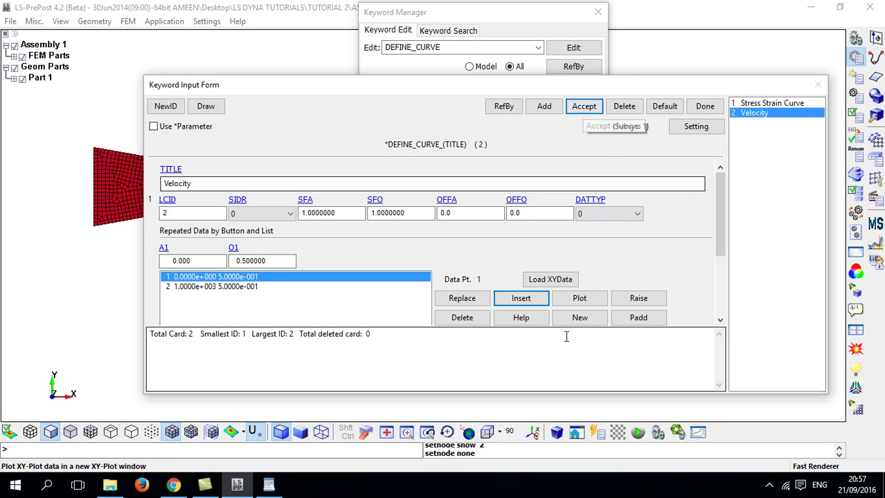
Plot the Velocity curve to check it, then close the plot window and the curve input form
left_click(580, 299)
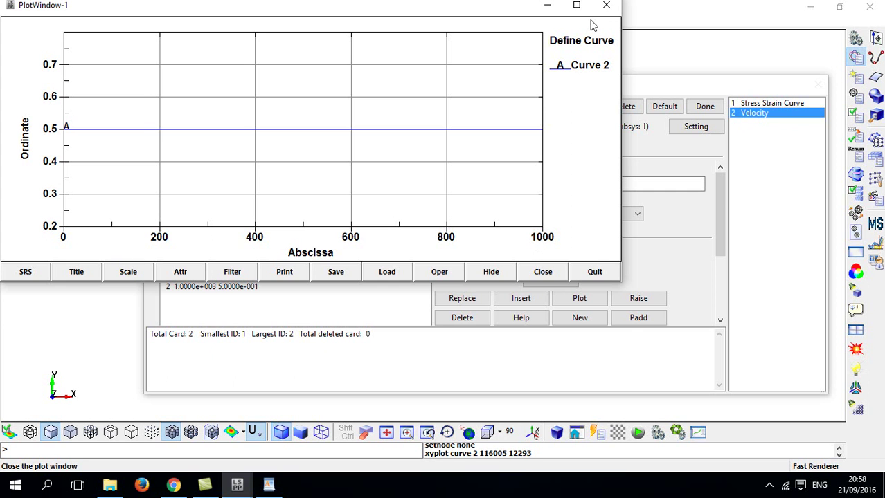
left_click(607, 7)
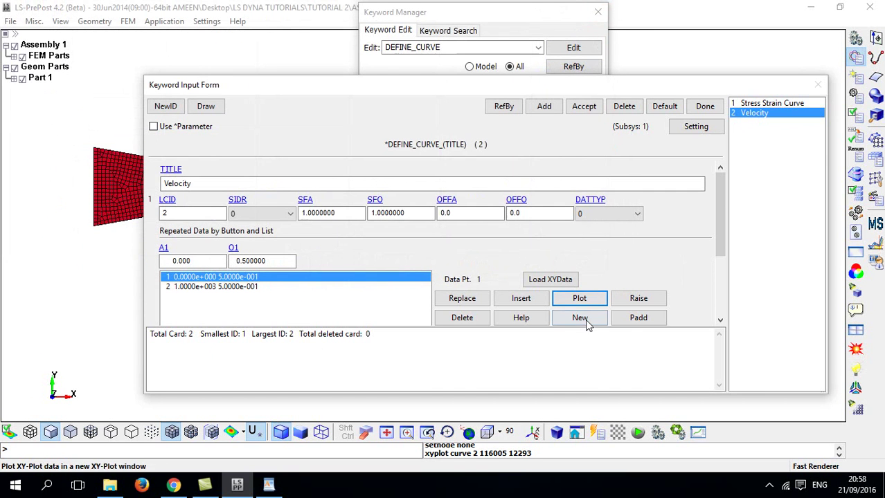
left_click(704, 106)
Find PRESCRIBED_MOTION_SET under the BOUNDARY keywords and open its input form
scroll(499, 189, "down", 15)
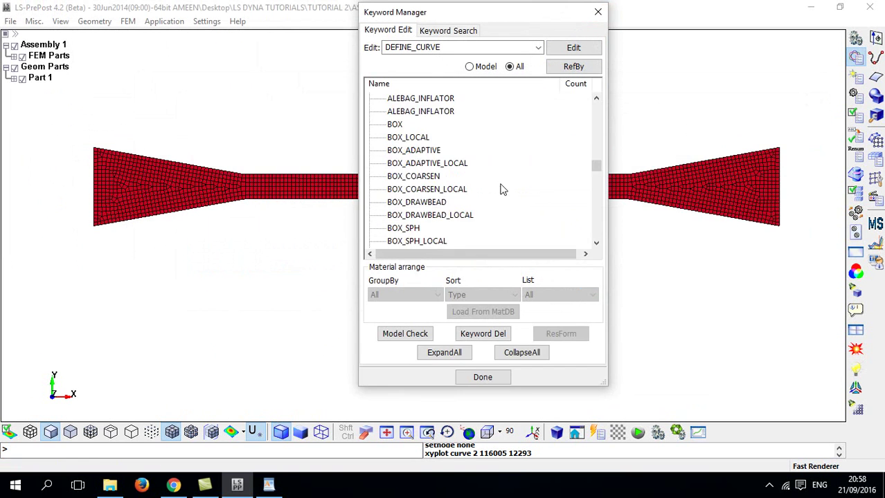
scroll(502, 189, "up", 5)
scroll(502, 189, "up", 10)
scroll(500, 188, "down", 14)
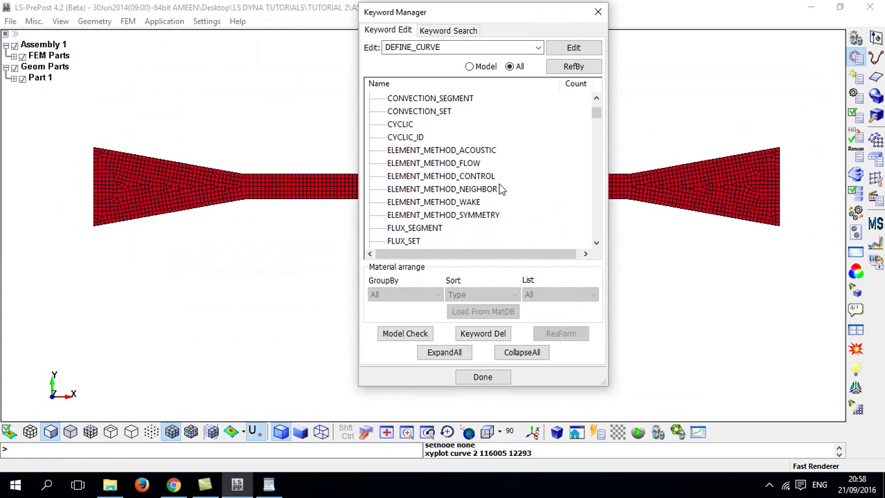
double_click(465, 150)
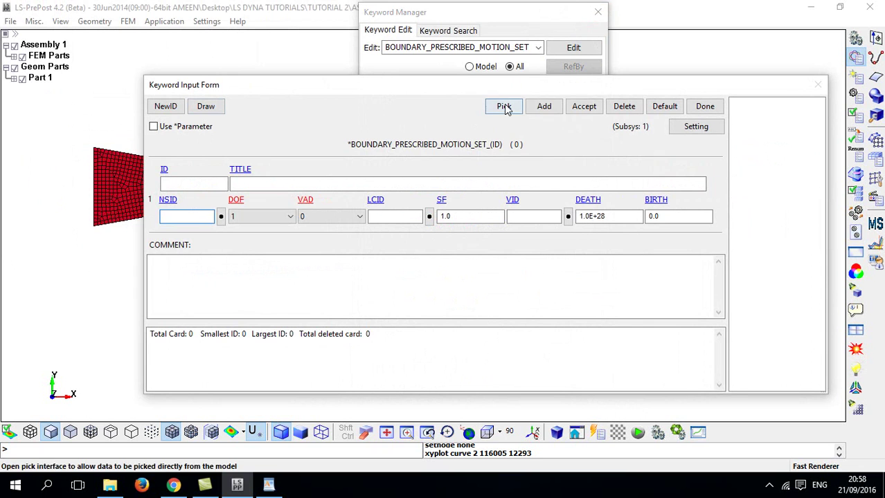
Add a prescribed motion card titled MovingNodes and link its NSID to node set 2, MovingNodes
left_click(544, 107)
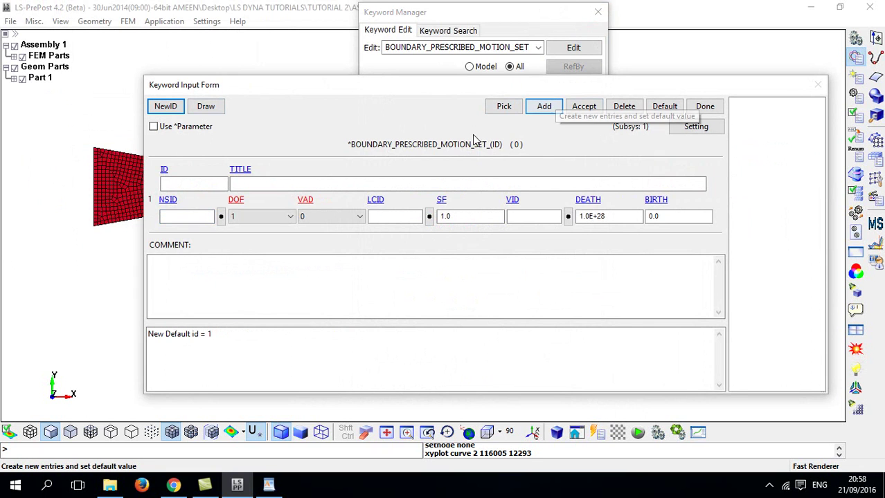
left_click(309, 182)
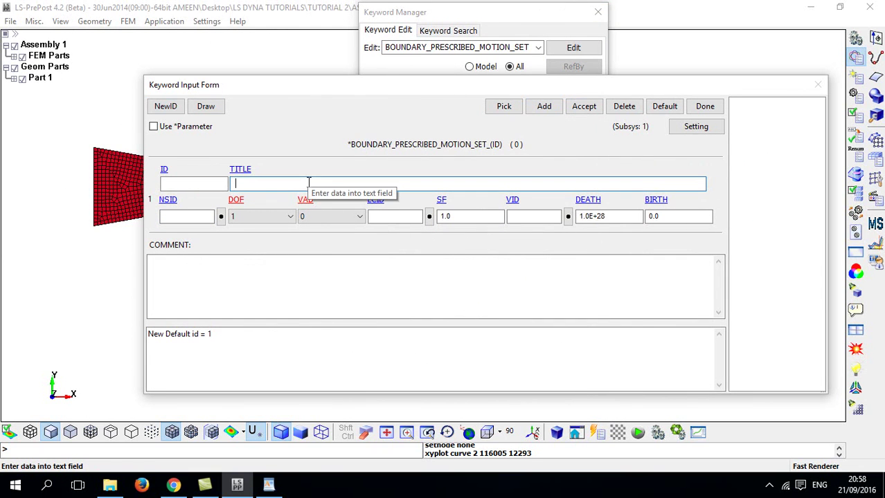
type("MovingNodes")
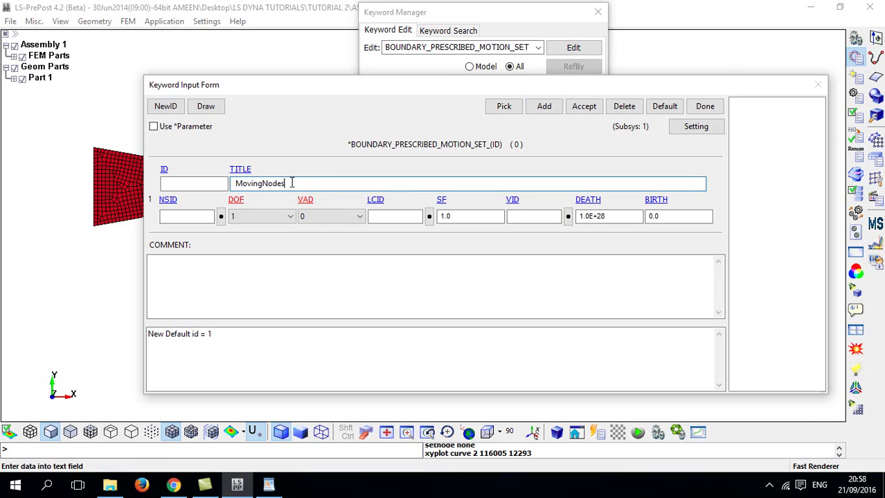
left_click(222, 217)
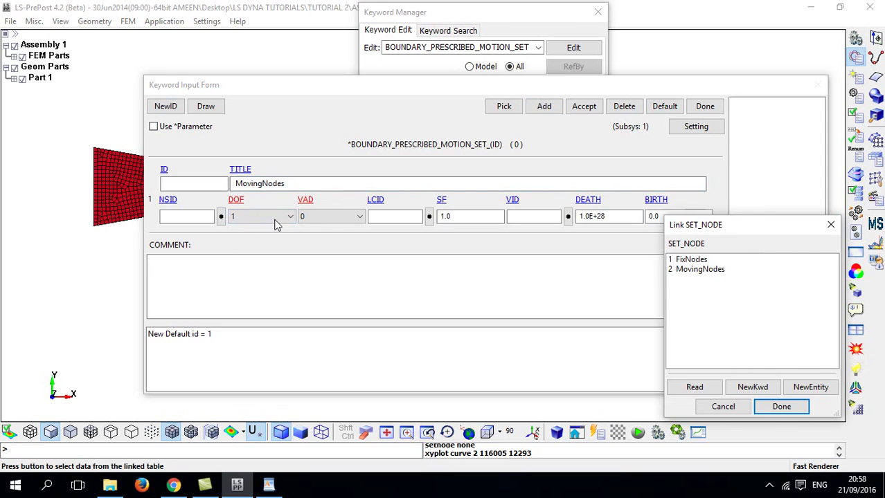
left_click(675, 270)
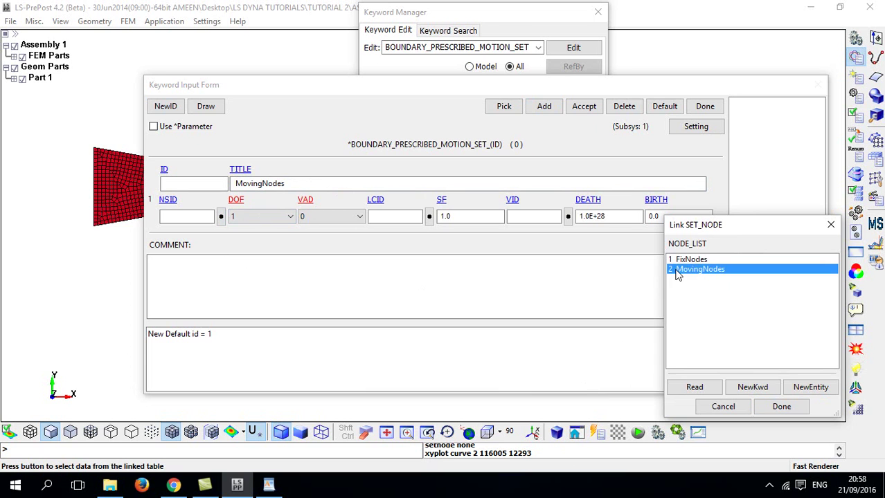
left_click(765, 407)
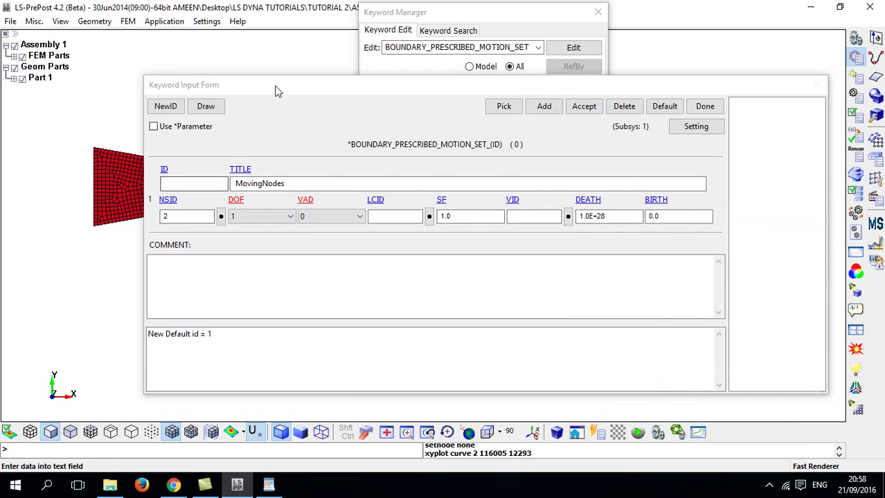
Move the input form aside to view the specimen, and read the descriptions of the DOF and VAD fields
left_click_drag(281, 86, 278, 382)
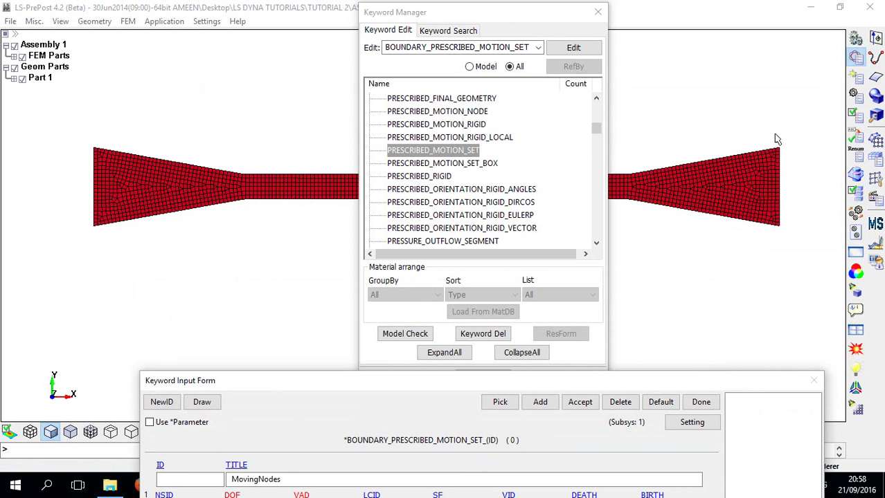
left_click_drag(424, 381, 408, 36)
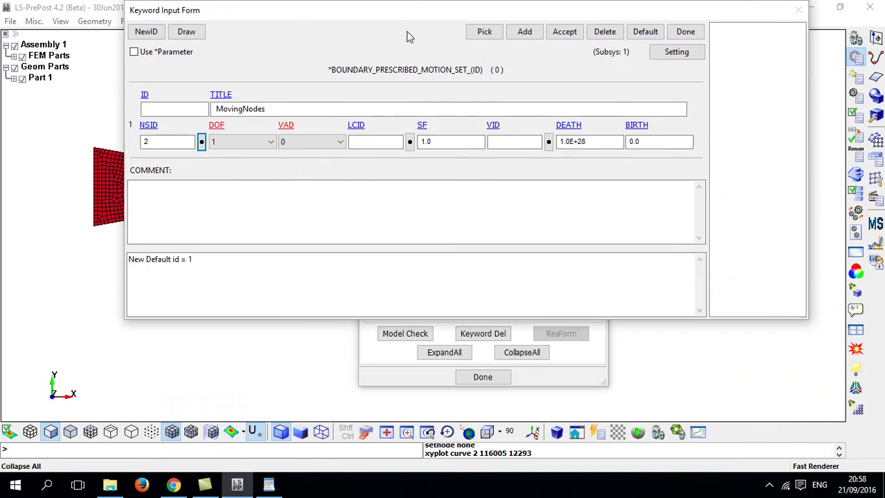
left_click(216, 128)
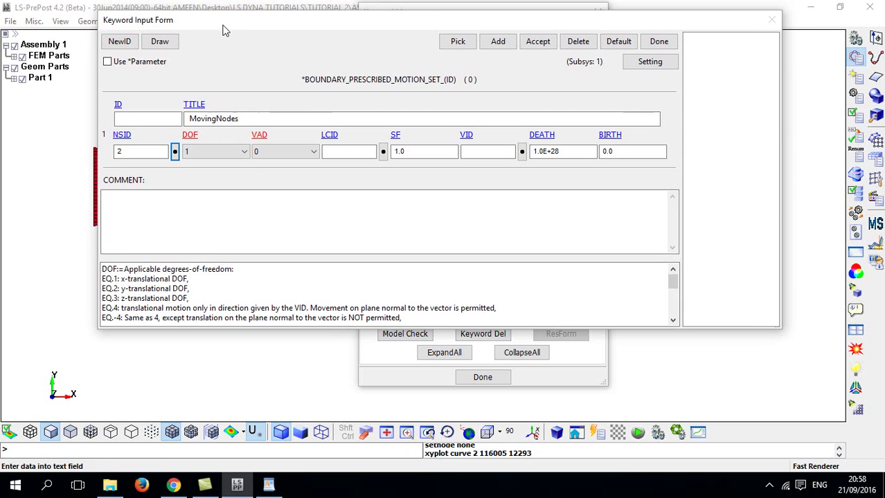
left_click(248, 141)
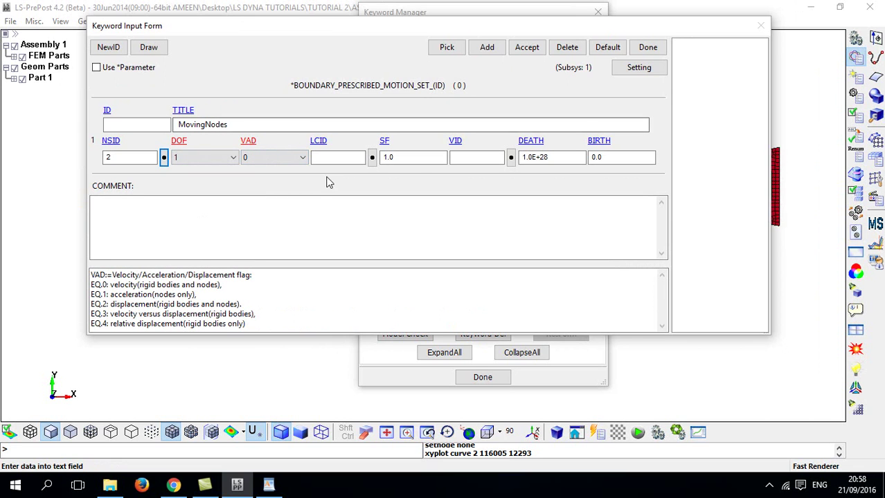
Link the prescribed motion's LCID to curve 2, Velocity, then accept the MovingNodes card and close its form
left_click(372, 159)
left_click(682, 269)
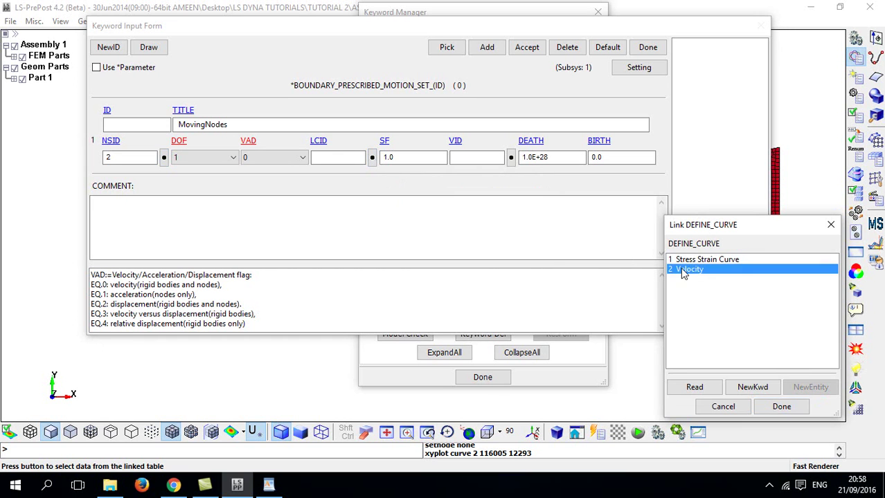
left_click(783, 410)
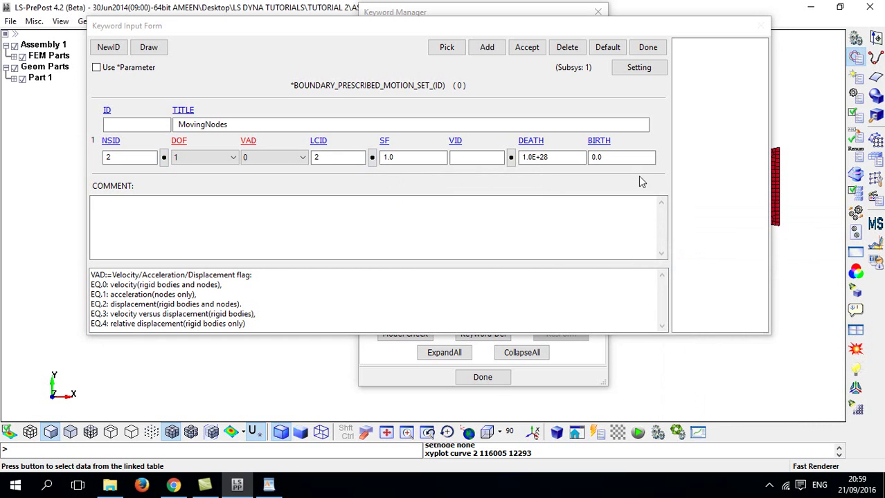
left_click(527, 46)
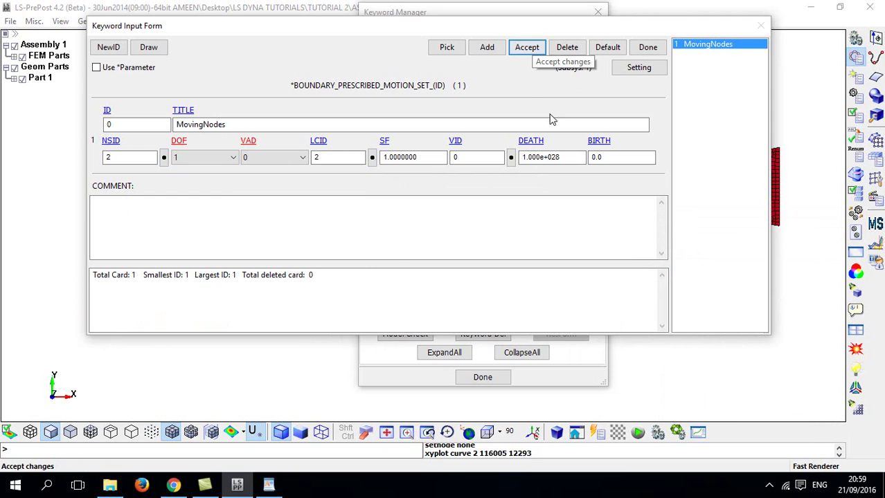
left_click(648, 47)
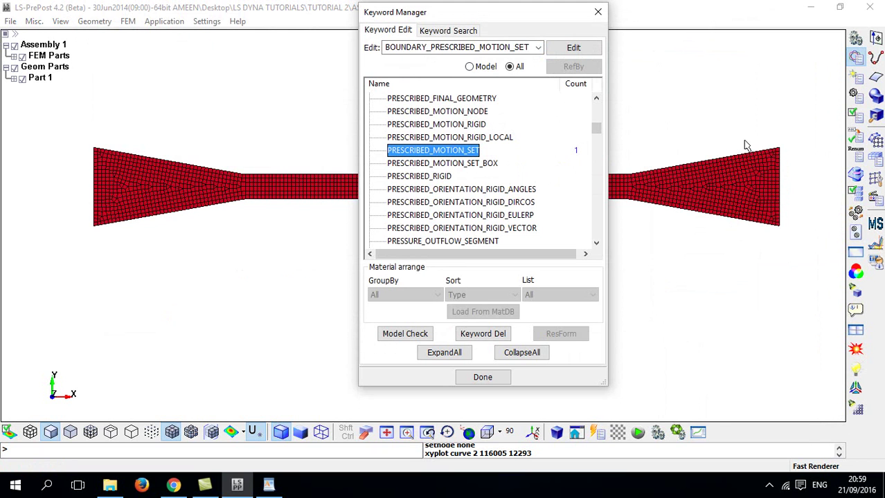
Find SPC_SET under the BOUNDARY keywords again and open its input form
scroll(480, 197, "up", 5)
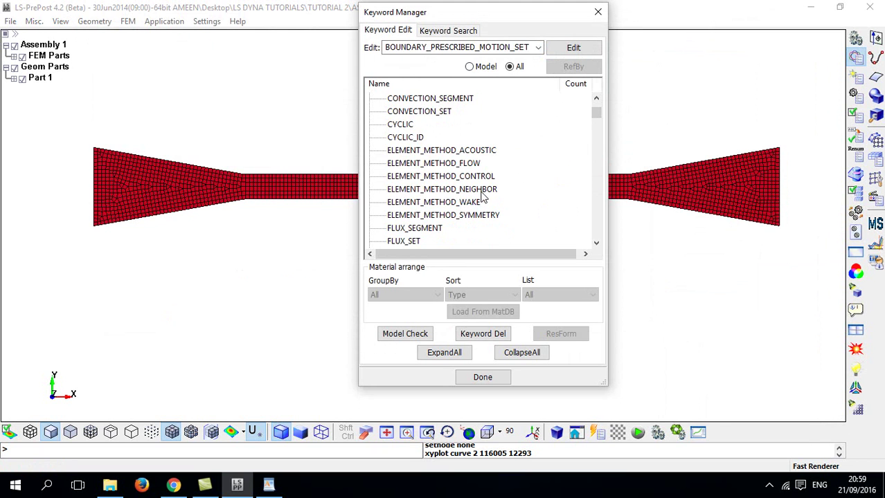
scroll(483, 197, "up", 2)
scroll(482, 198, "down", 20)
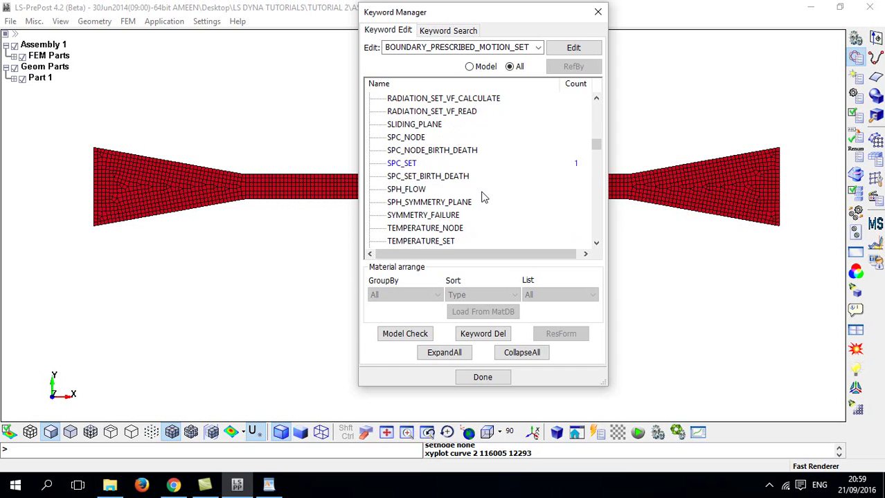
double_click(407, 166)
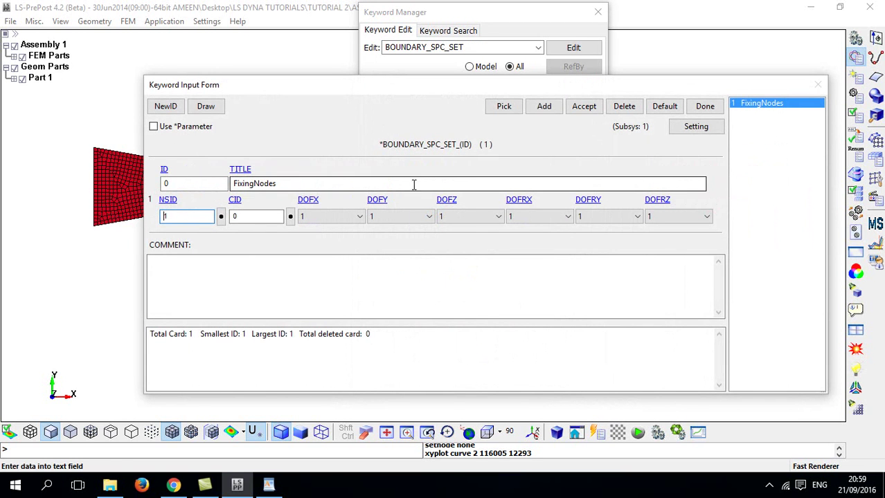
Add a second SPC_SET card titled FixingMovingNodes and link its NSID to node set 2, MovingNodes
left_click(169, 112)
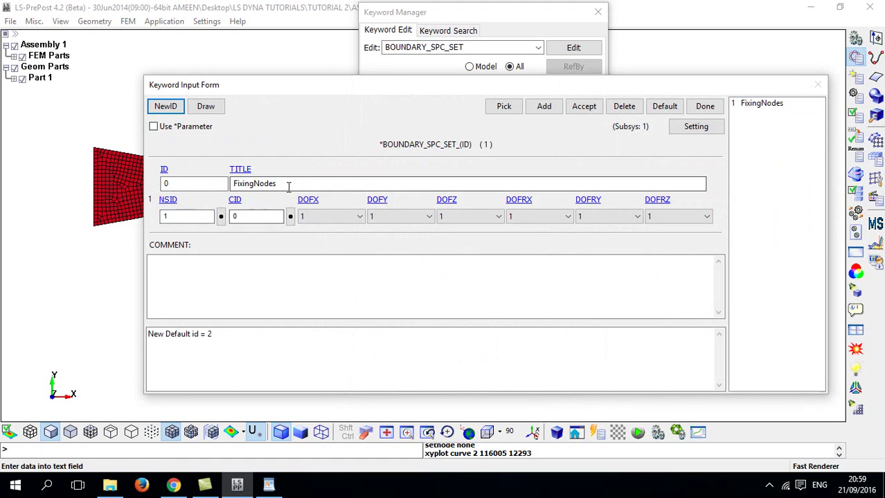
left_click(254, 184)
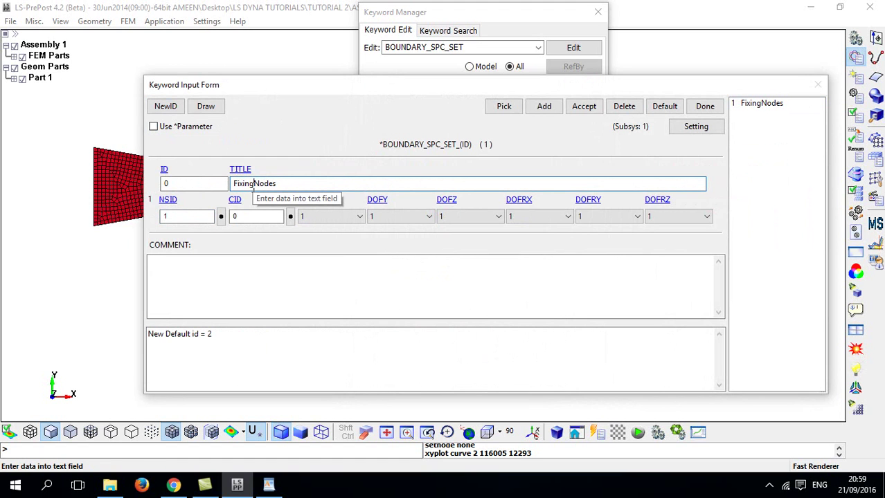
type("Moving")
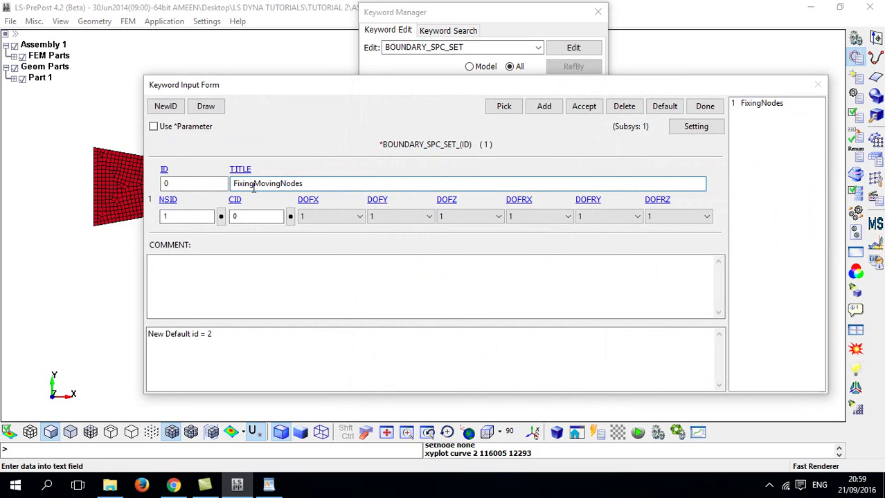
left_click(221, 218)
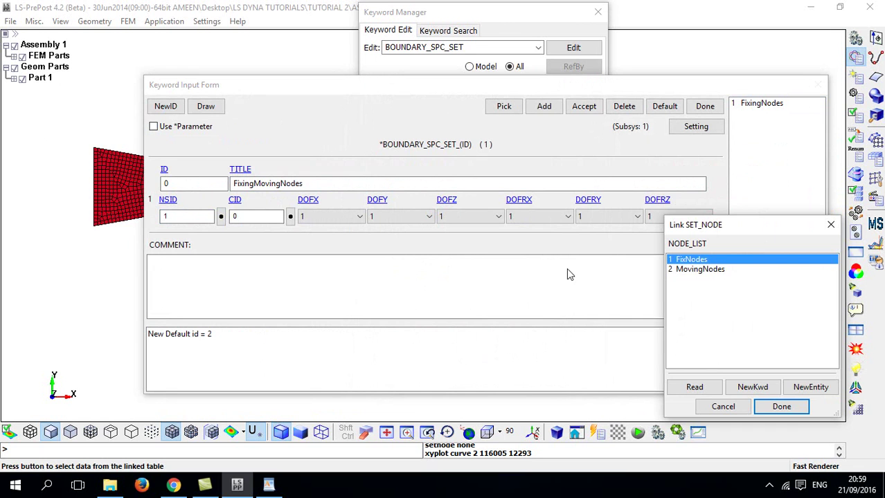
left_click(703, 270)
left_click(774, 410)
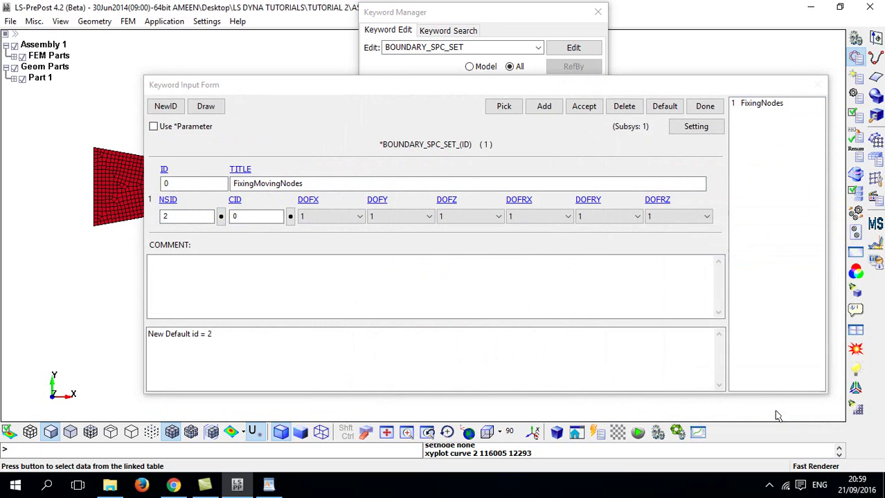
Set DOFX to 0 on the FixingMovingNodes card to free x-translation, then accept the card and close its form
mouse_move(305, 208)
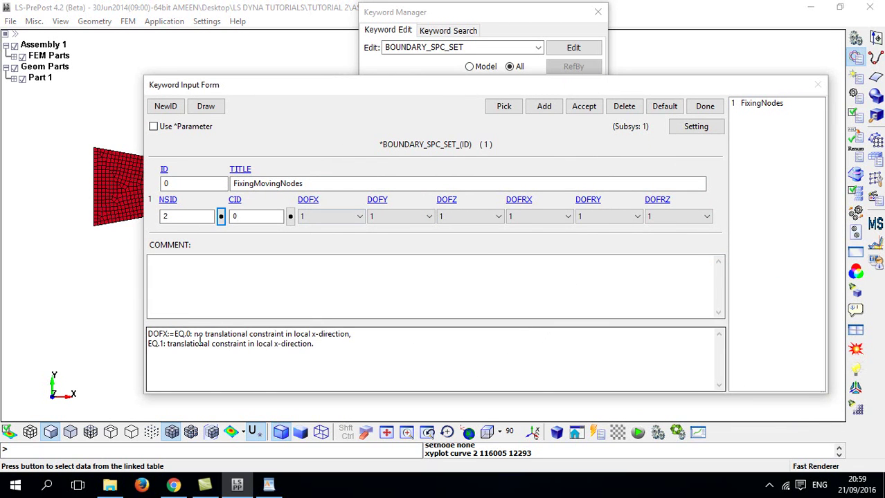
left_click(339, 216)
left_click(339, 229)
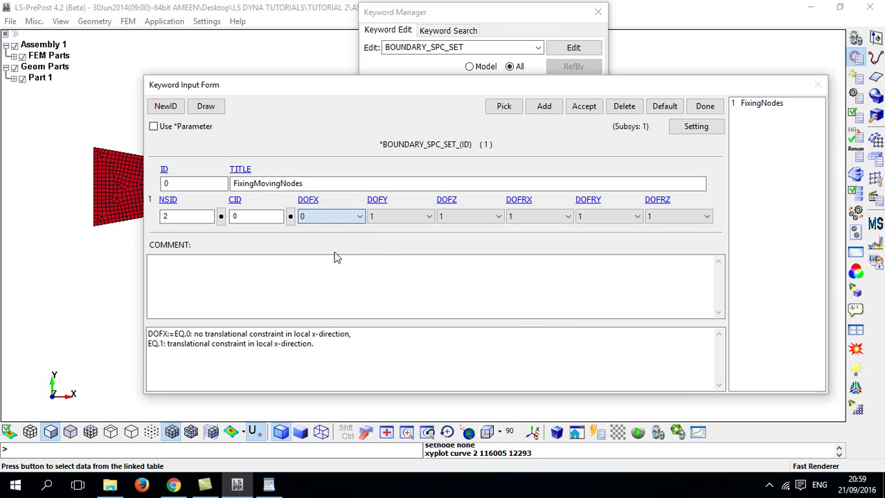
left_click(594, 110)
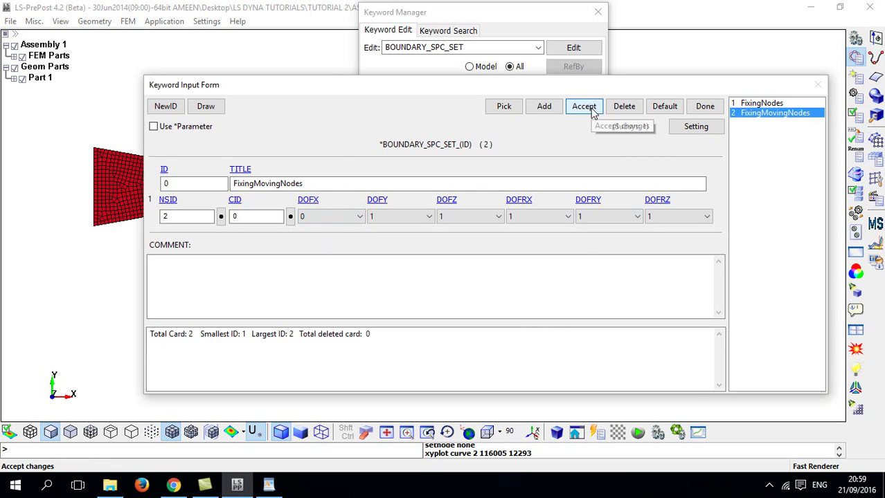
left_click(704, 108)
Collapse the BOUNDARY and DEFINE groups in the keyword list
scroll(491, 142, "up", 4)
scroll(470, 143, "up", 10)
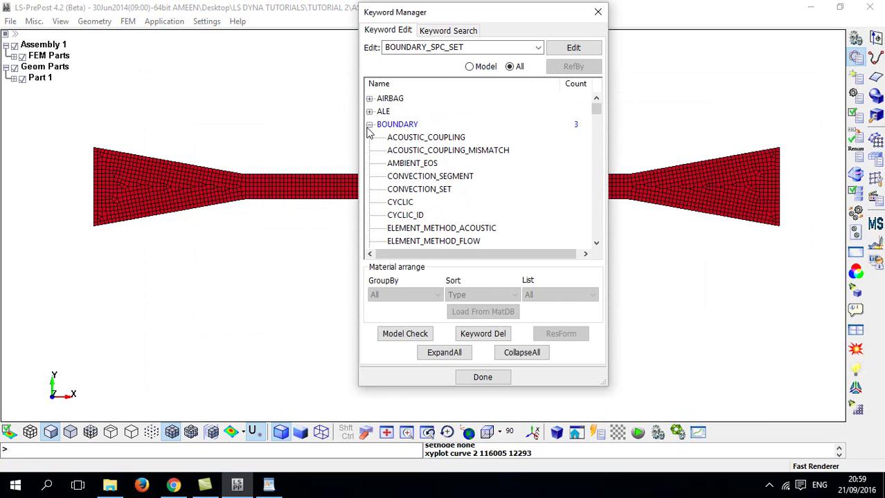
left_click(371, 124)
scroll(372, 128, "down", 7)
scroll(372, 130, "up", 5)
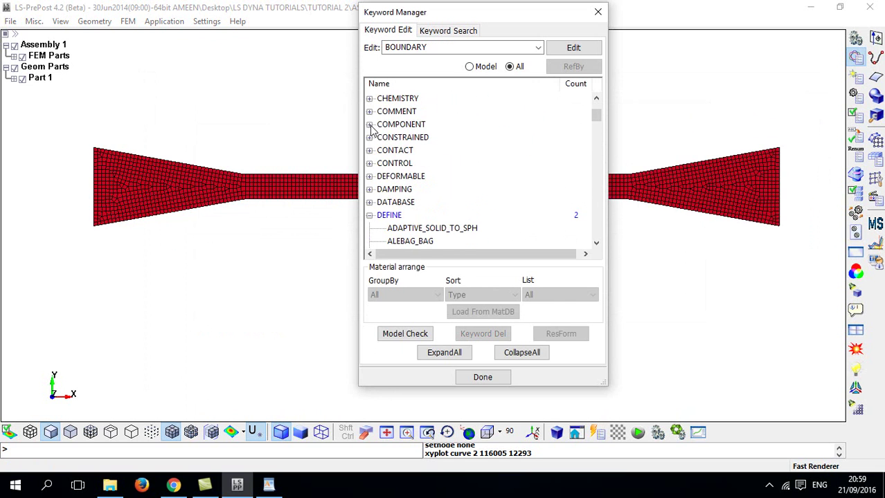
left_click(370, 215)
scroll(374, 223, "down", 9)
scroll(374, 201, "up", 9)
scroll(380, 189, "down", 2)
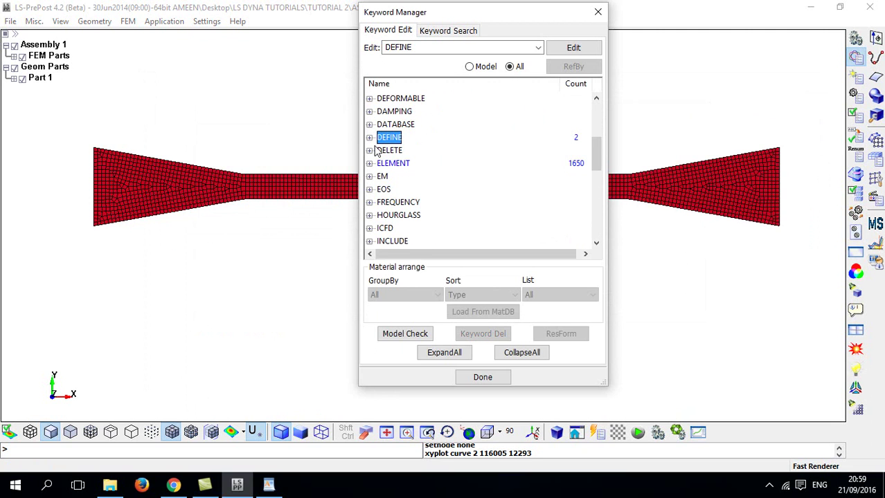
Add a BINARY_D3PLOT card under the DATABASE keywords with an output interval DT of 1, then accept it and close its form
left_click(370, 125)
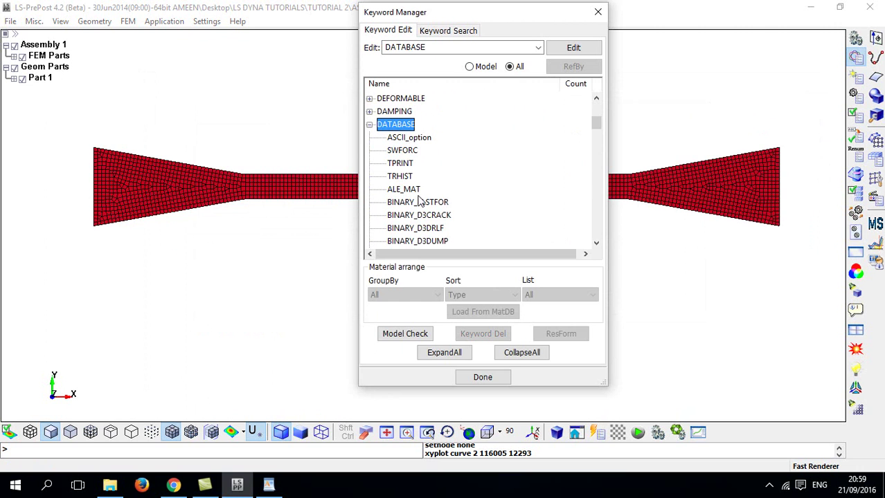
scroll(422, 236, "down", 5)
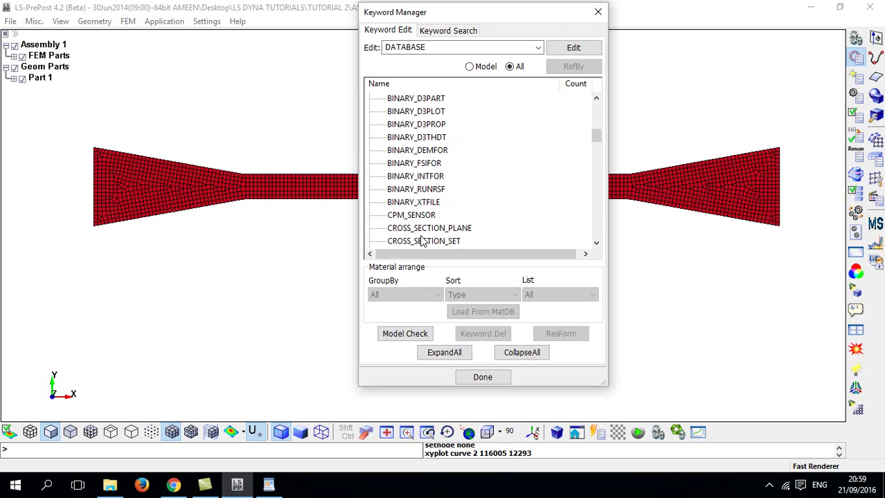
double_click(418, 111)
left_click(217, 184)
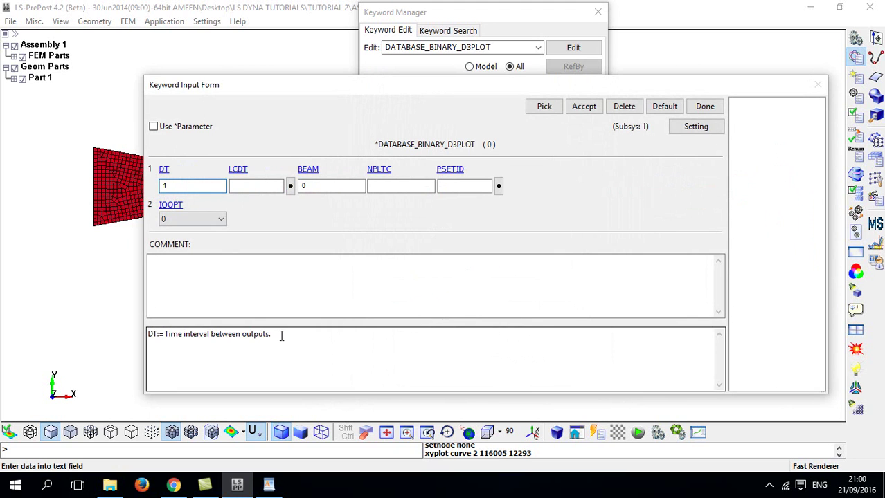
left_click(584, 109)
left_click(706, 108)
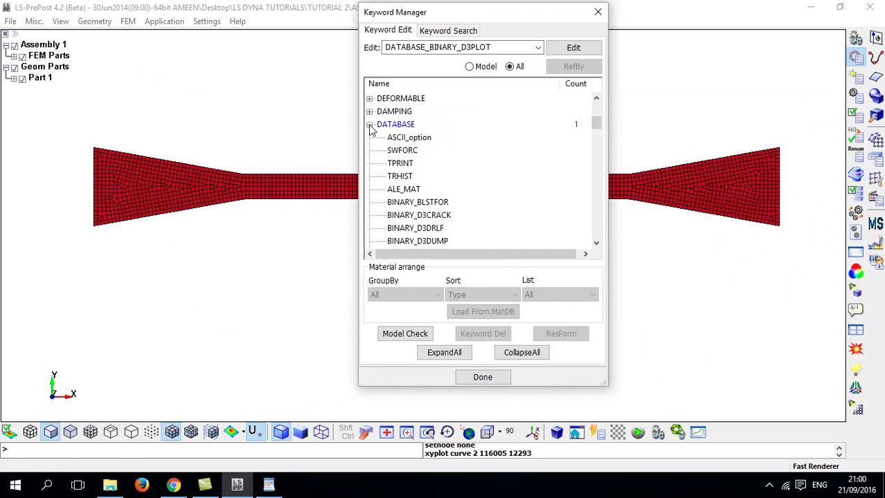
Collapse the DATABASE group and open the input form of TERMINATION under the CONTROL keywords
left_click(369, 125)
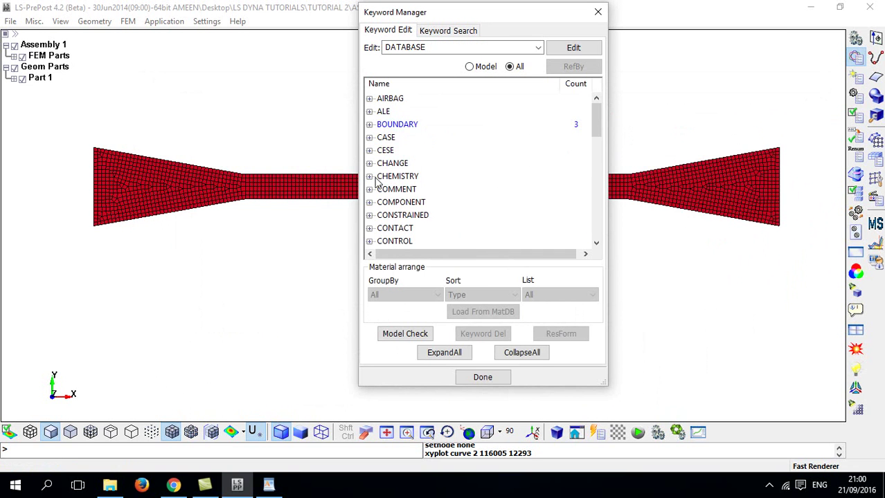
scroll(378, 183, "down", 2)
left_click(369, 164)
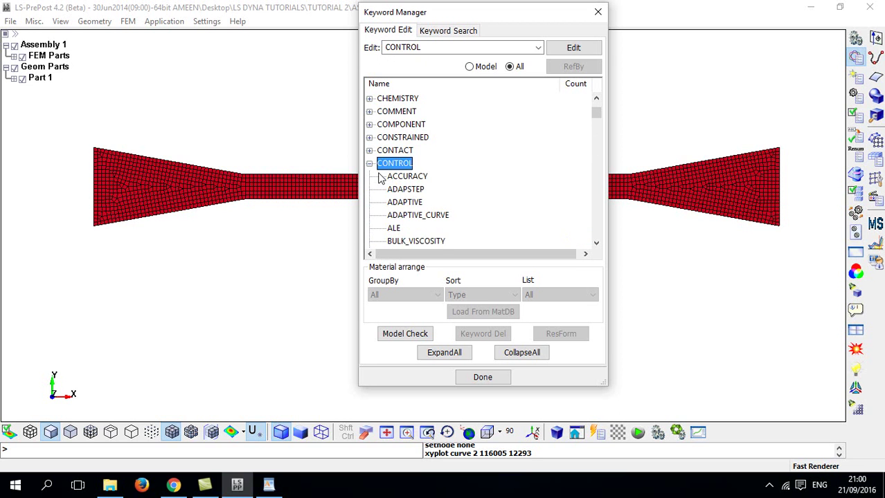
scroll(391, 188, "down", 12)
scroll(393, 192, "down", 20)
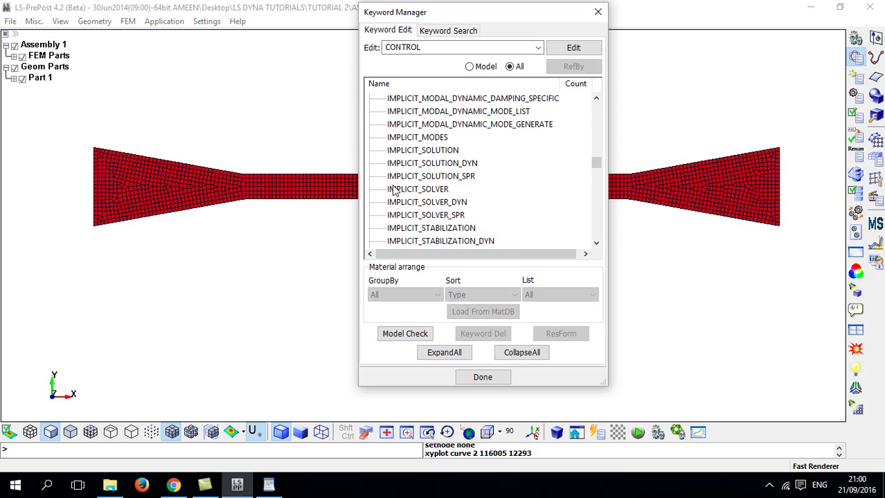
scroll(393, 192, "down", 6)
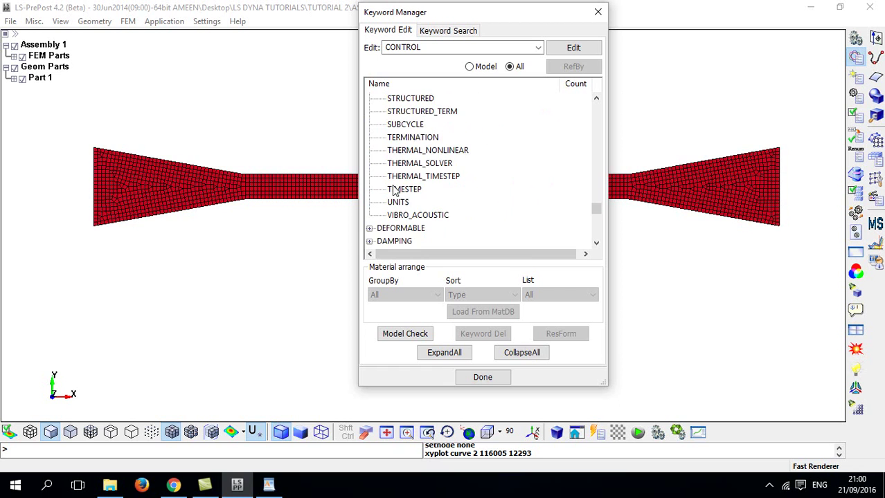
double_click(401, 138)
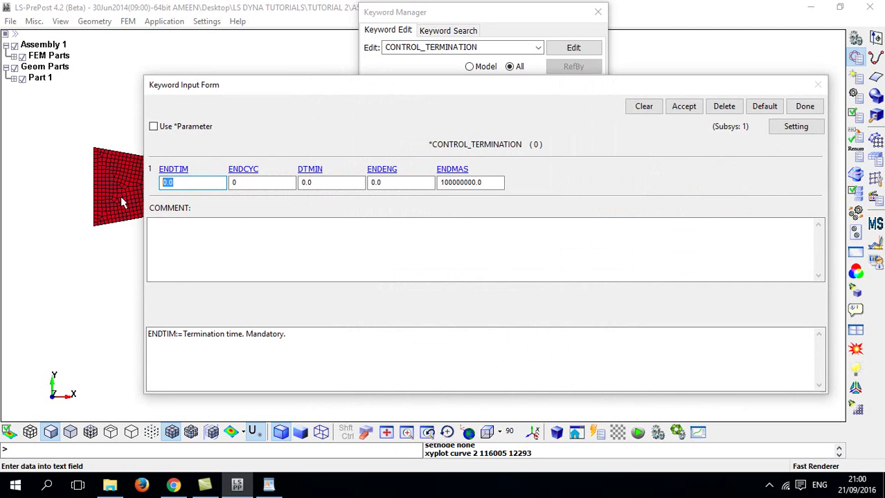
Set the termination time ENDTIM to 35, accept the card, and close its form and the Keyword Manager
type("325")
key("BackSpace")
key("BackSpace")
type("5")
left_click(680, 107)
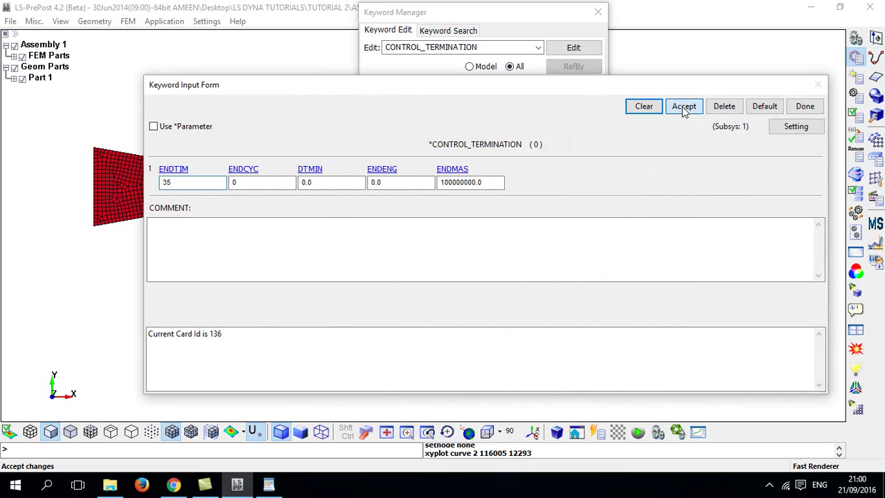
left_click(805, 106)
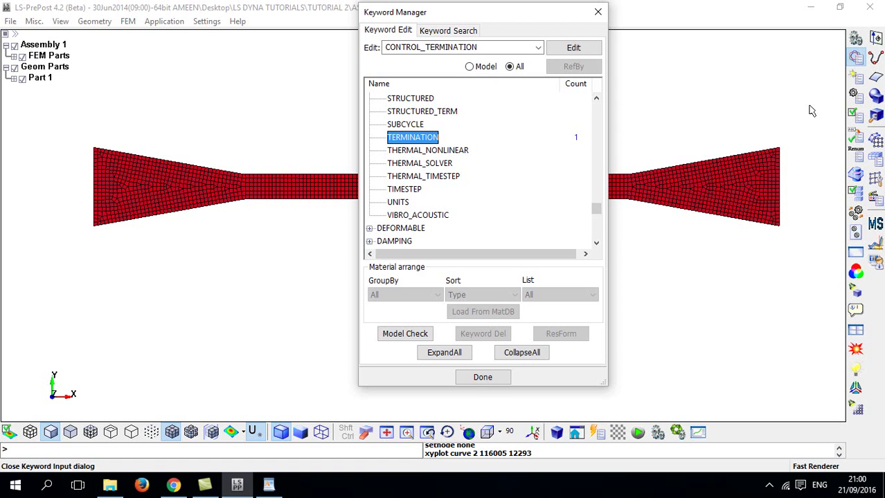
scroll(553, 194, "up", 10)
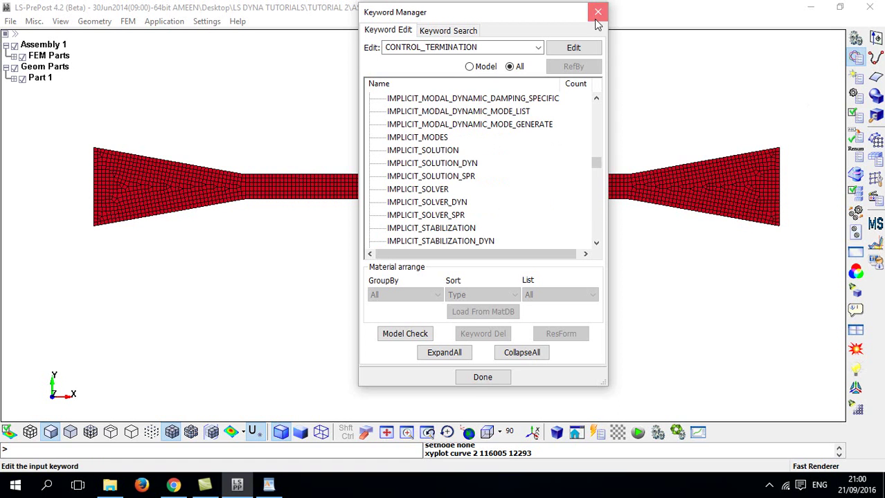
left_click(597, 12)
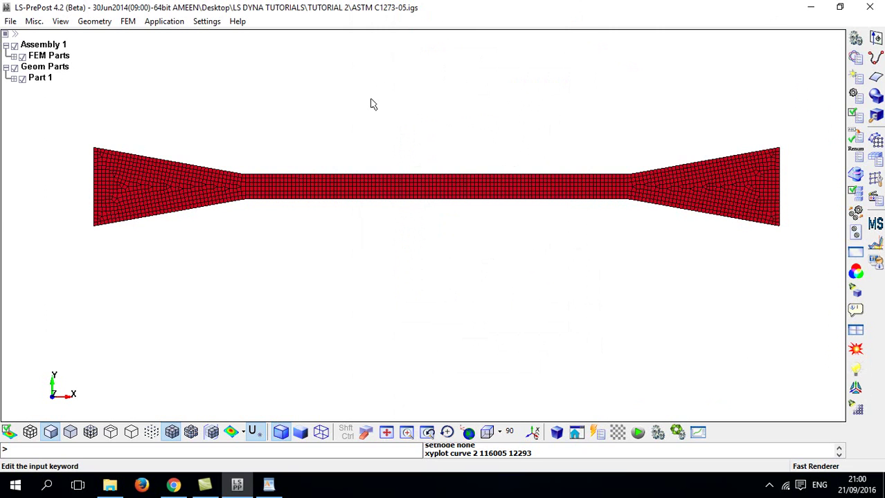
Save the model as a keyword file named TensileTest.k in the TUTORIAL 2 folder
left_click(11, 22)
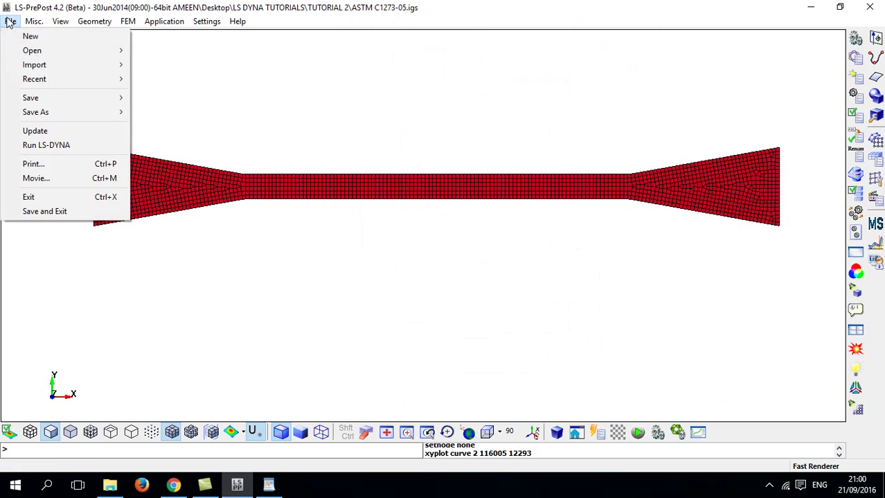
mouse_move(54, 114)
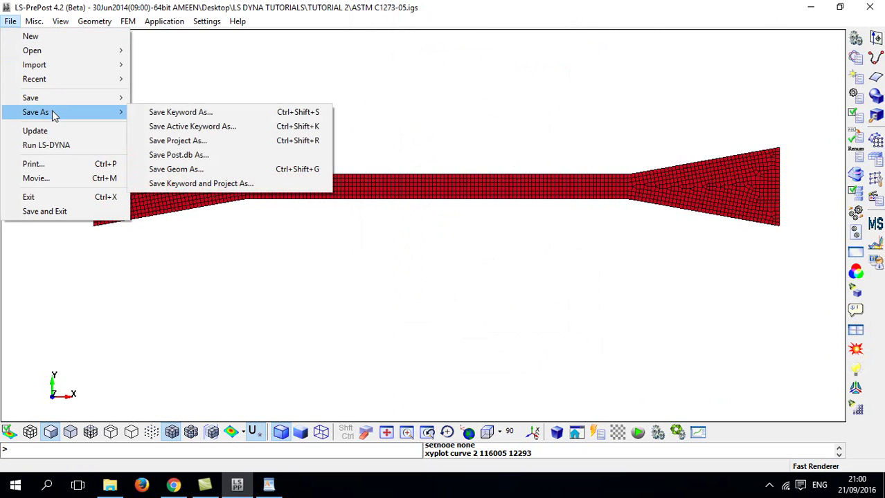
left_click(150, 113)
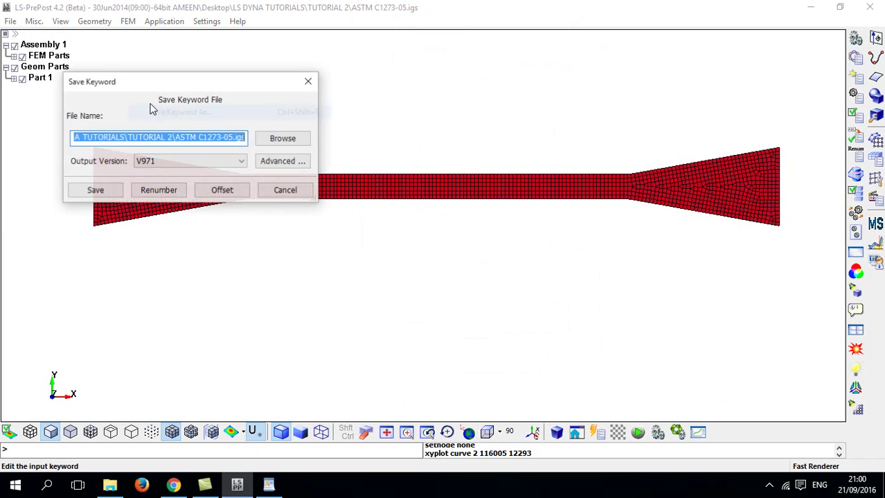
left_click(278, 140)
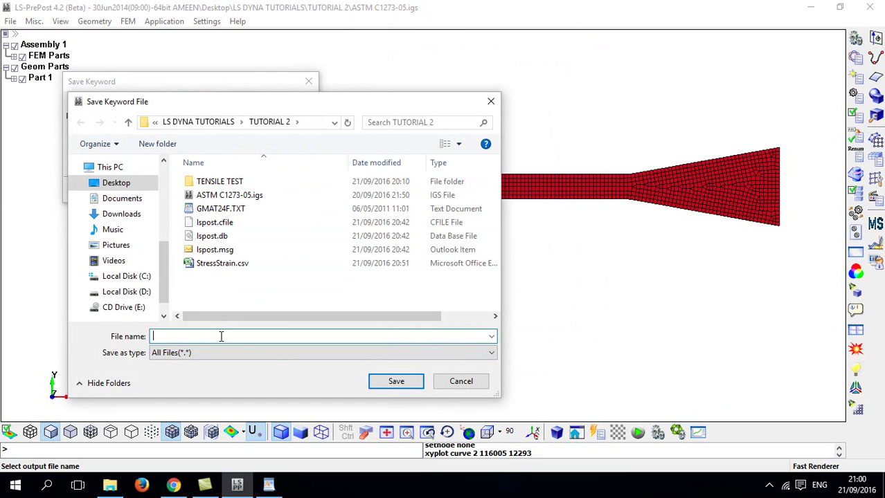
type("Tens")
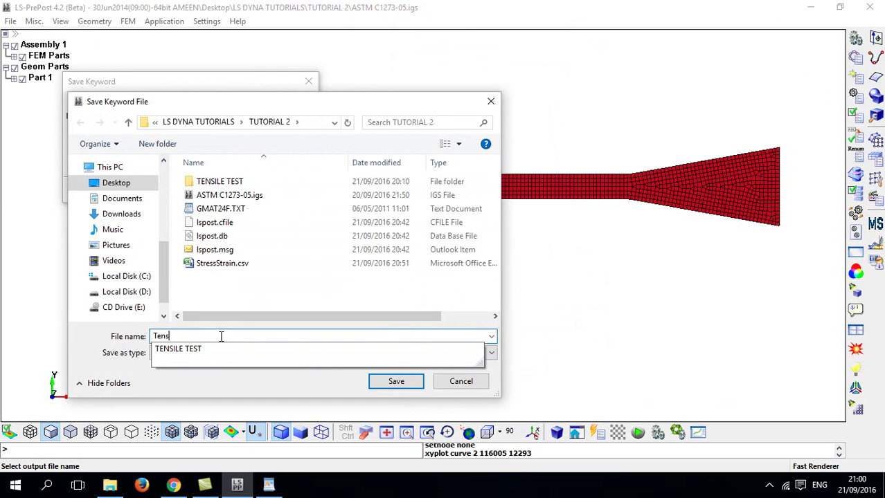
type("ileTest.k")
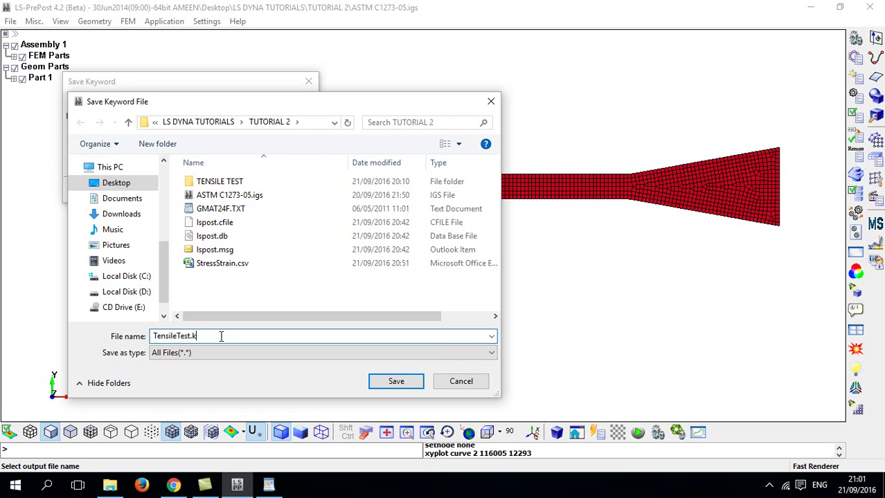
left_click(386, 385)
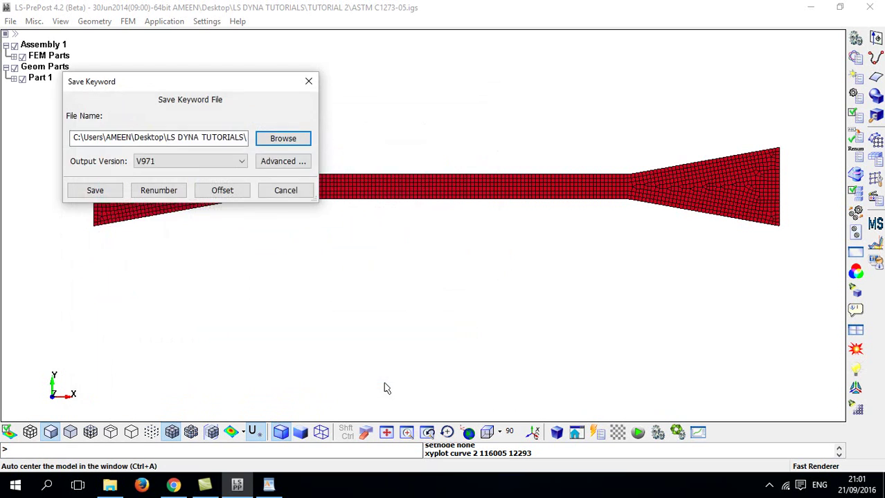
left_click(100, 192)
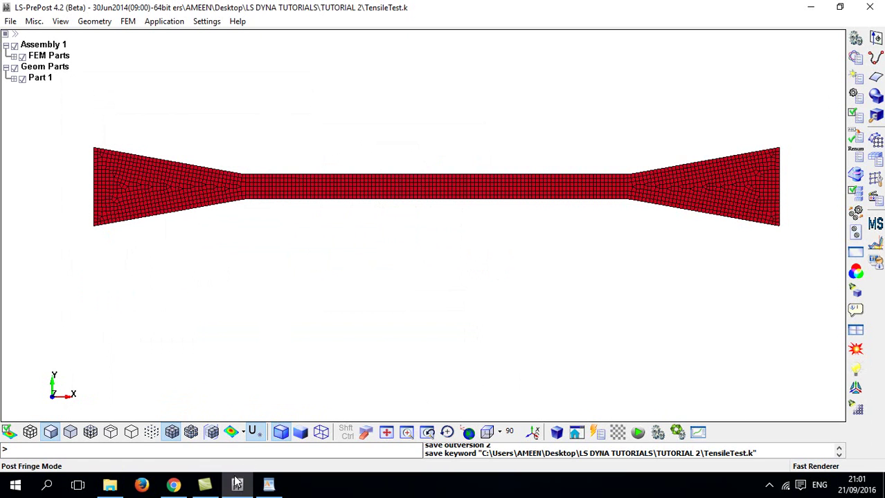
Check the TUTORIAL 2 folder for the saved keyword file, then launch LS-DYNA Manager from the desktop
left_click(120, 486)
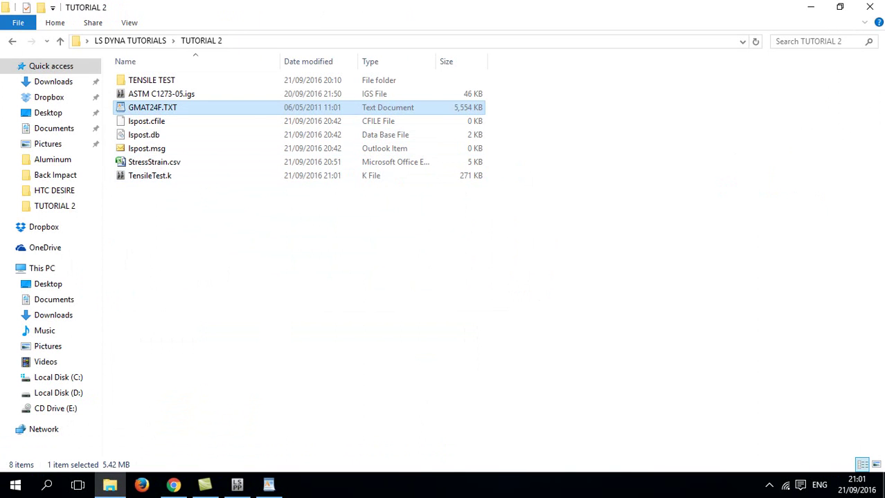
left_click(883, 485)
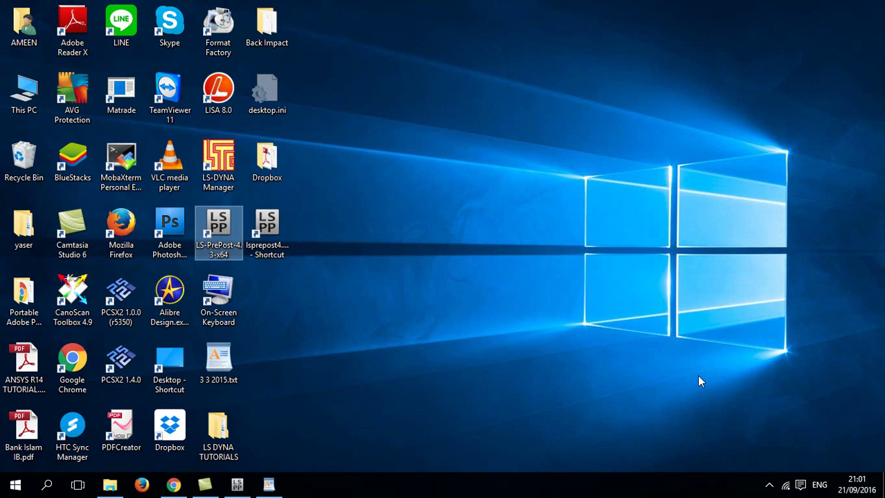
double_click(216, 165)
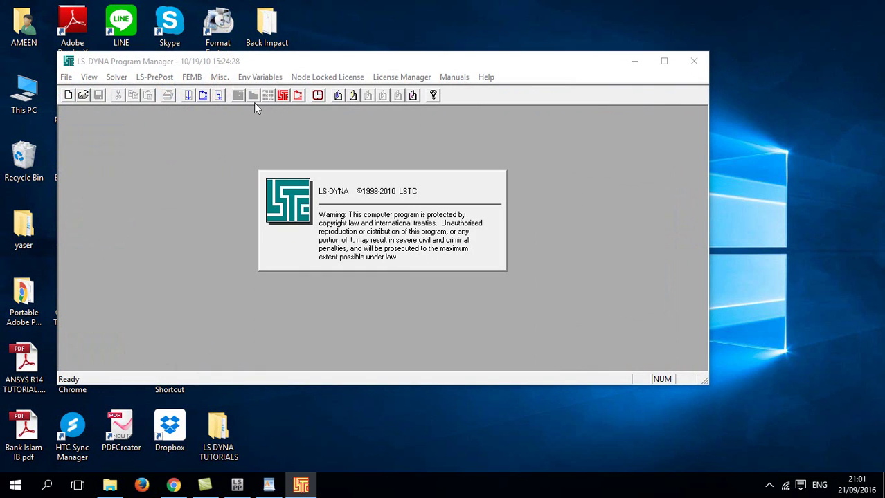
Start a new analysis setup and select TensileTest.k from the TUTORIAL 2 folder as its input file
left_click(189, 97)
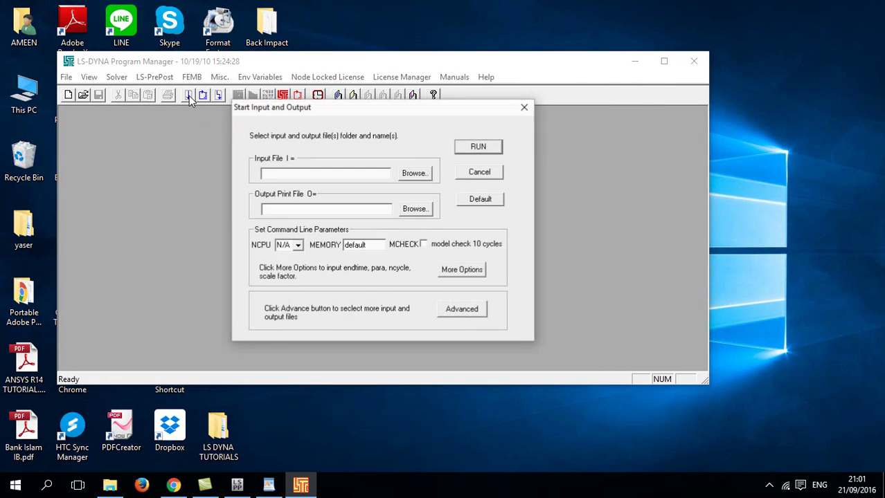
left_click(409, 177)
left_click(324, 163)
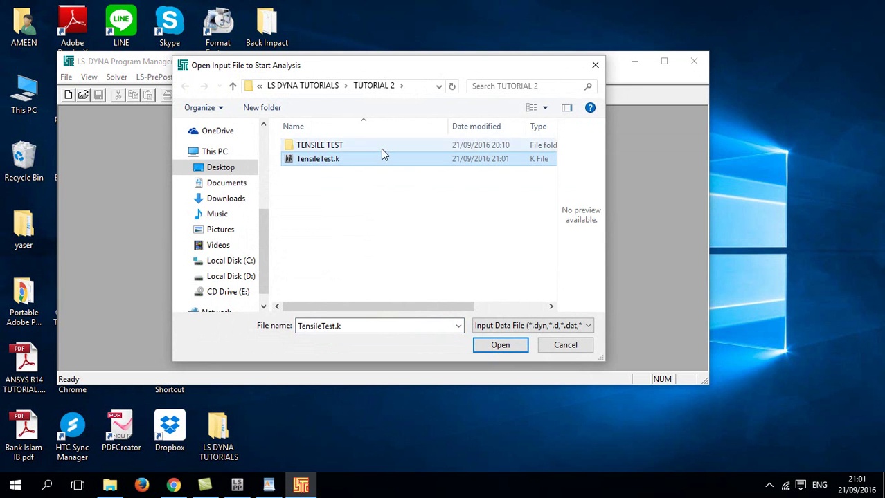
left_click(493, 346)
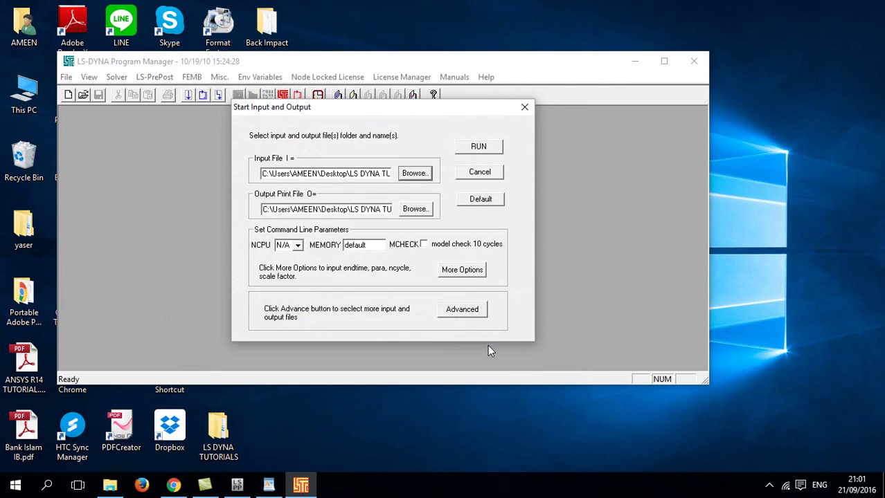
Set NCPU to 8 and the memory parameter to 3, and run the analysis
left_click(299, 246)
left_click(290, 291)
double_click(372, 247)
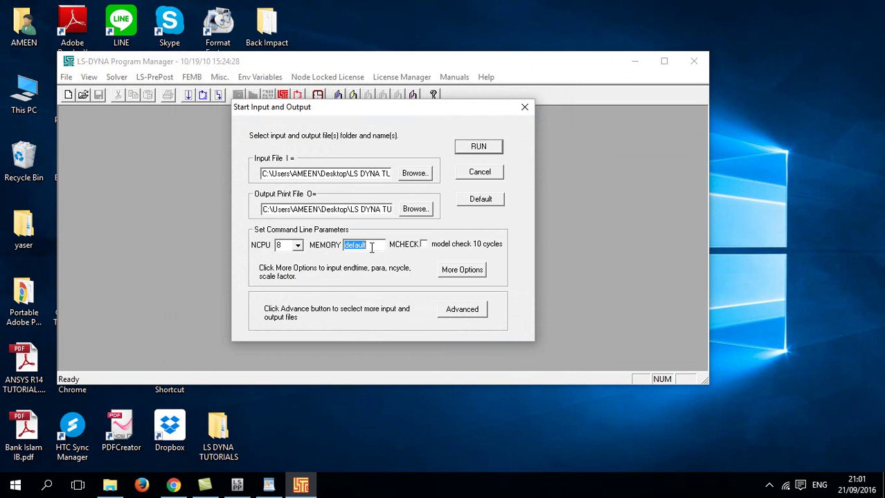
type("3")
left_click(463, 150)
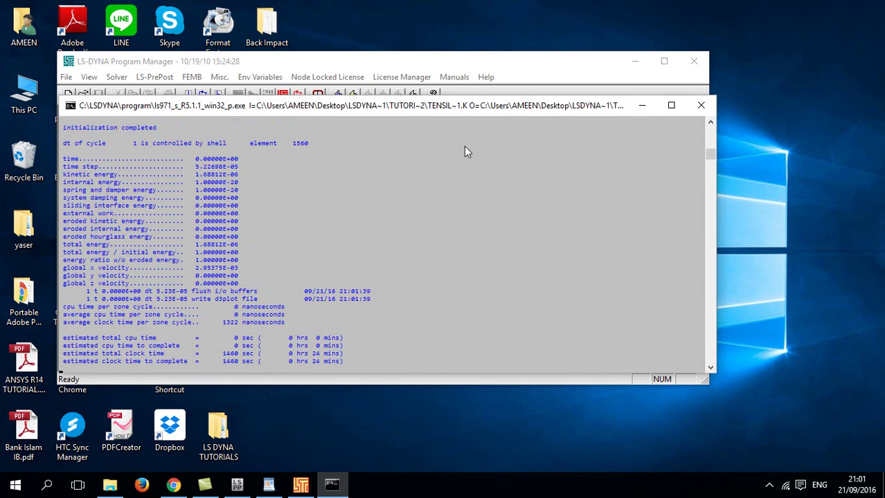
Open the d3plot file from the TENSILE TEST subfolder of TUTORIAL 2 in LS-PrePost
left_click(110, 486)
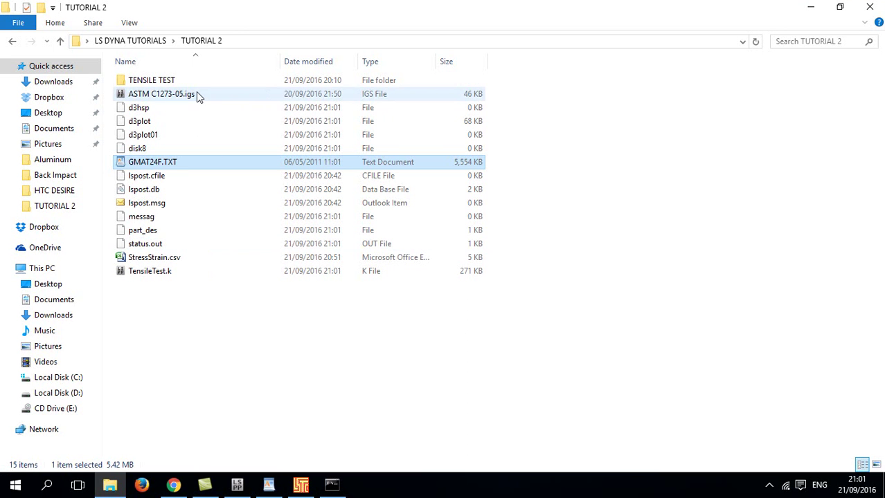
double_click(164, 81)
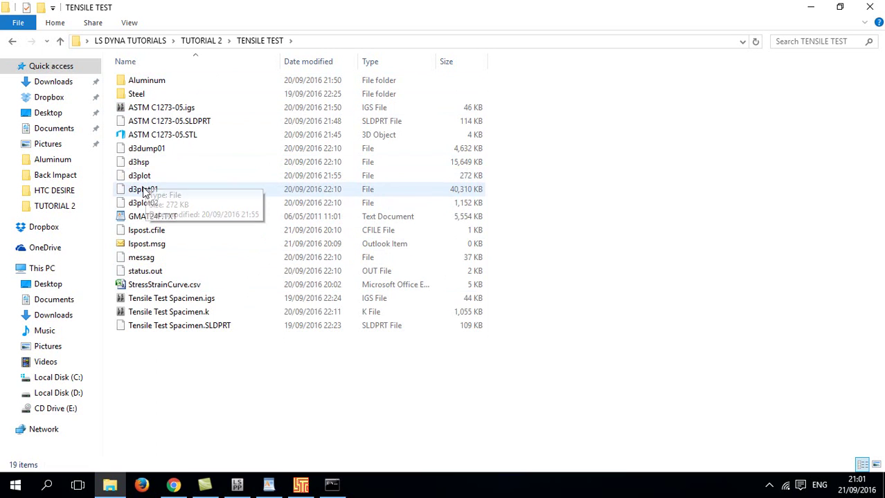
left_click(141, 179)
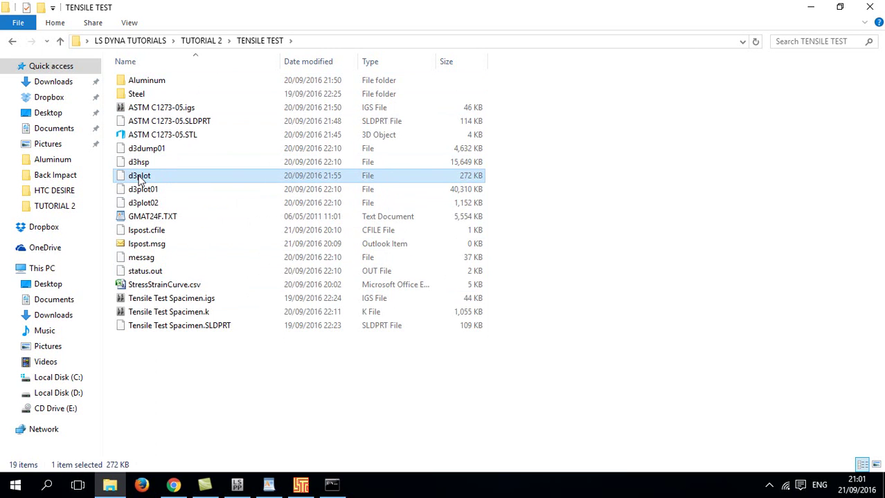
left_click_drag(138, 178, 220, 230)
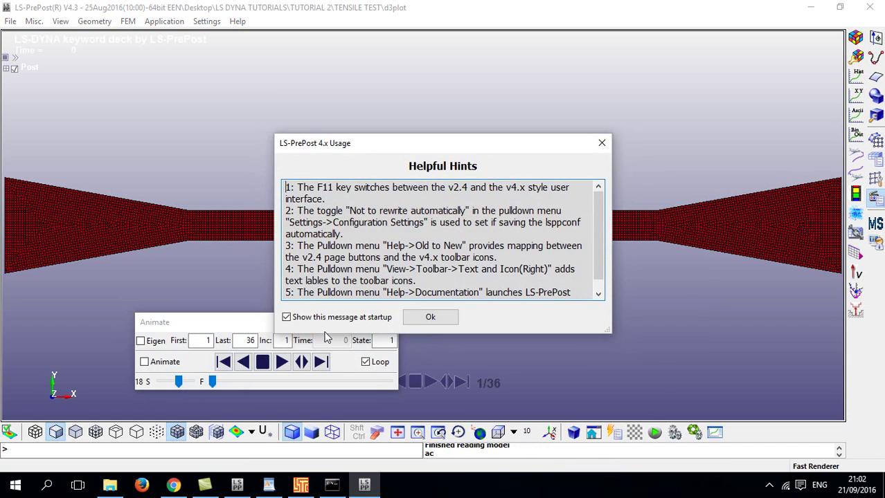
Dismiss the startup hints, play the specimen's deformation animation forward, and stop it at state 10
left_click(424, 318)
left_click(284, 365)
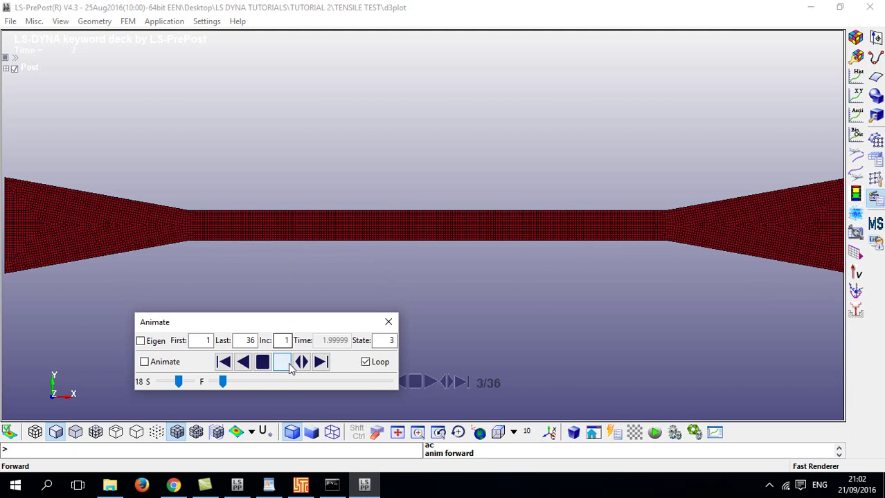
left_click(264, 366)
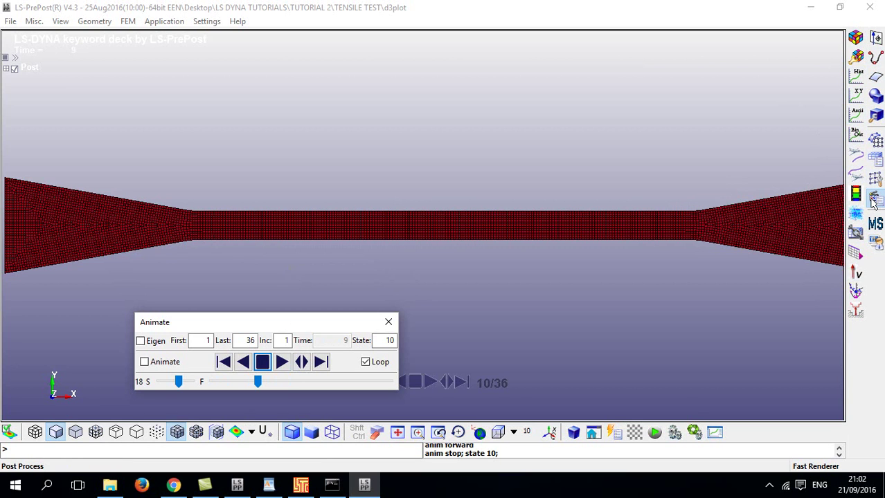
Display the effective plastic strain fringe on the specimen and play the animation forward from state 1
left_click(857, 39)
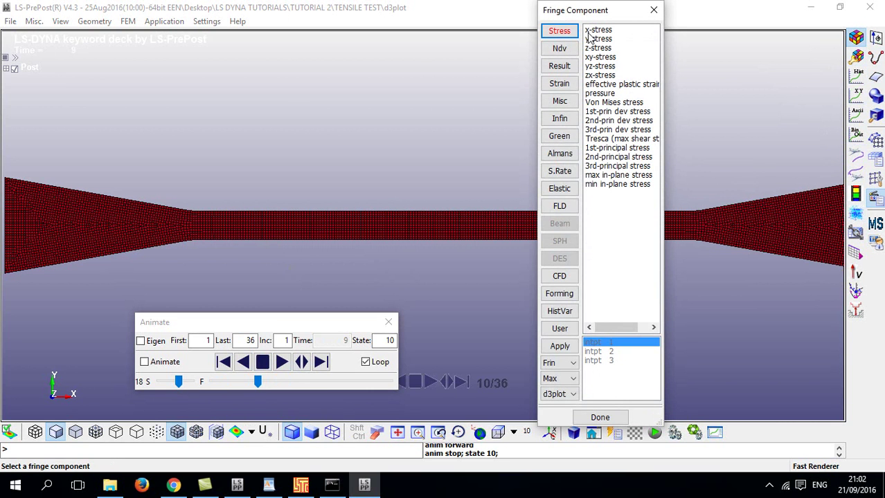
left_click(607, 84)
left_click_drag(594, 11, 585, 294)
left_click_drag(257, 384, 132, 379)
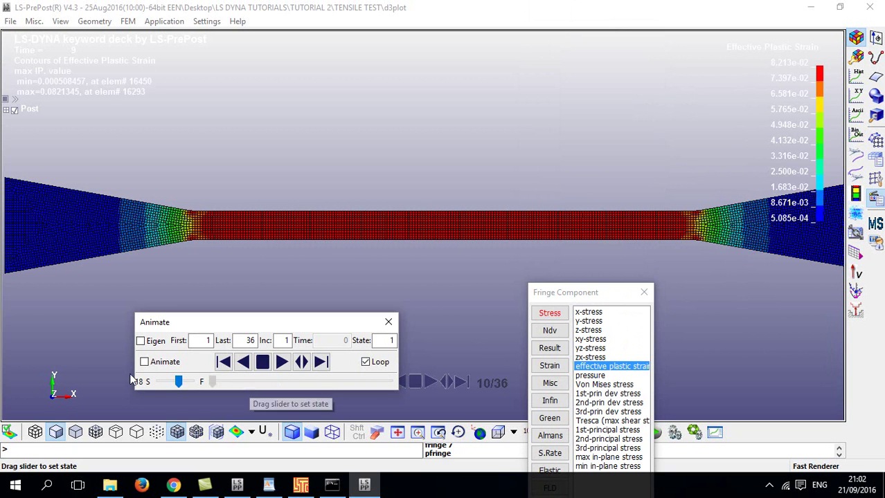
left_click(283, 364)
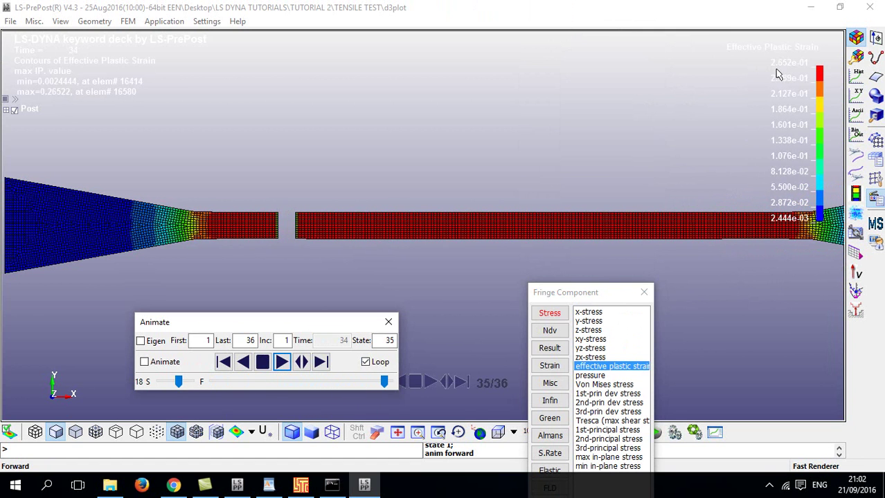
Play the strain animation backward, stop it at state 33, and close the Fringe Component dialog
left_click_drag(568, 292, 471, 2)
left_click(242, 362)
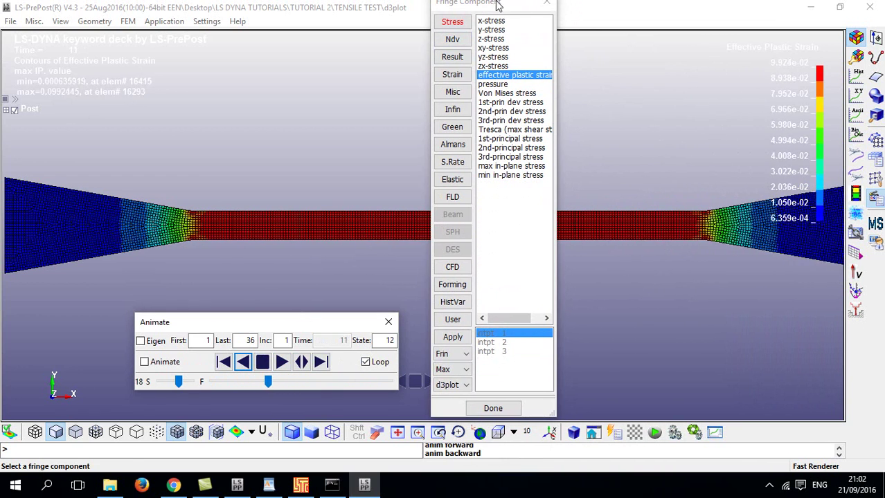
left_click(549, 7)
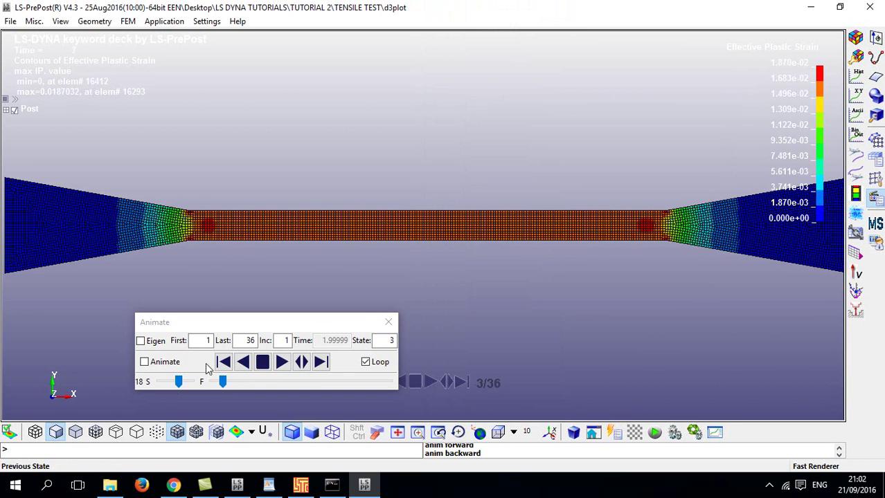
left_click(262, 370)
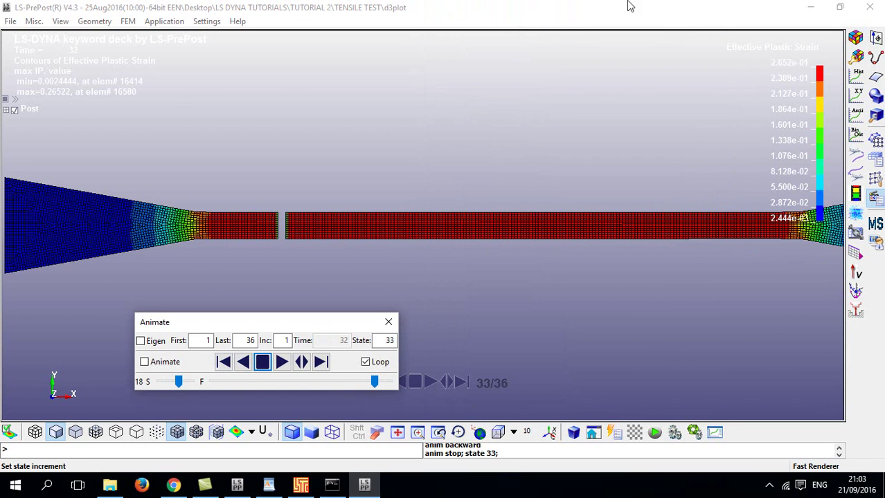
left_click(857, 39)
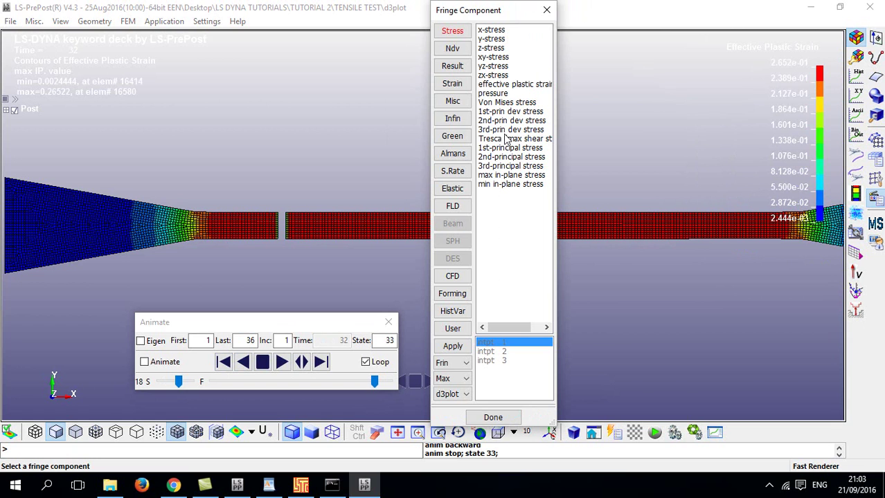
left_click(546, 13)
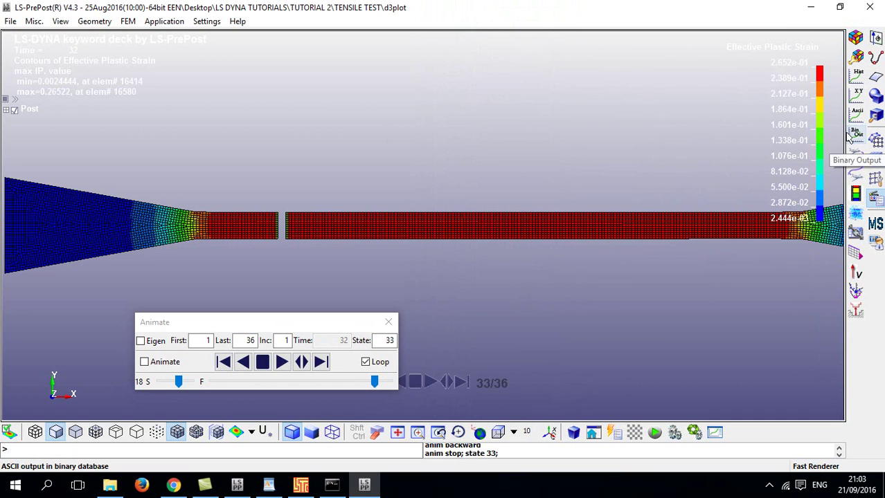
Set up an element time history with Effective Plastic Strain as the component
left_click(857, 74)
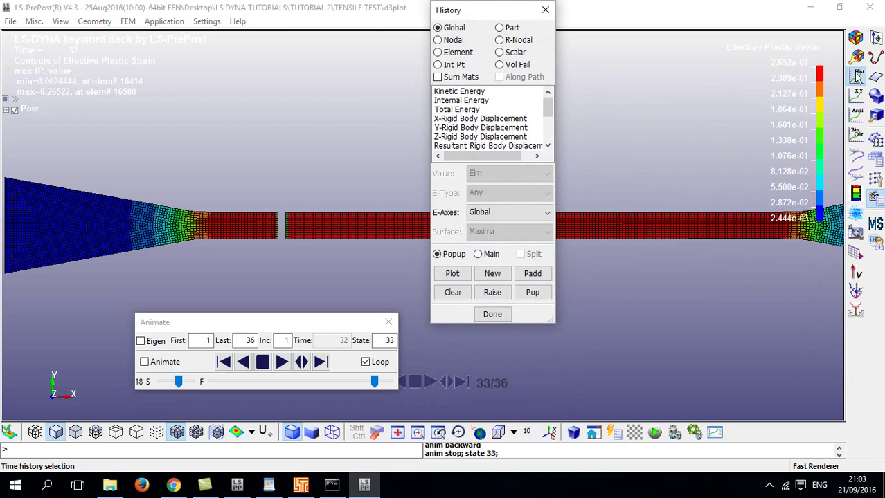
left_click(459, 56)
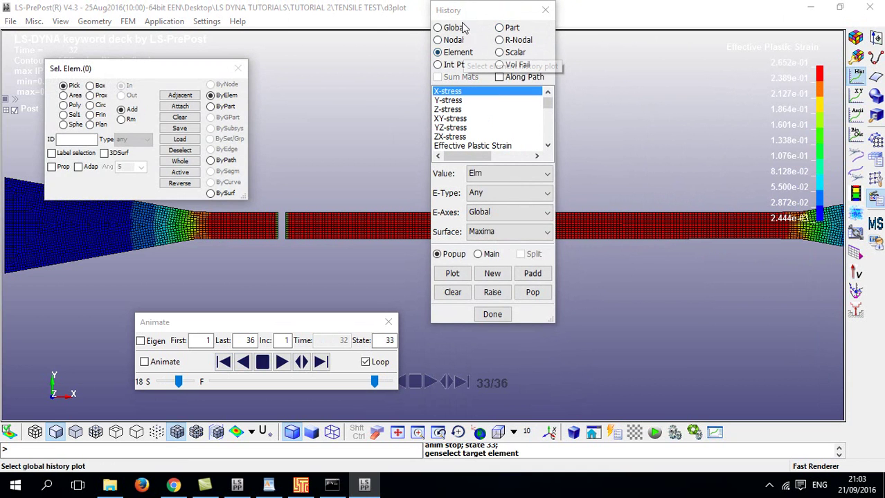
left_click_drag(463, 14, 567, 42)
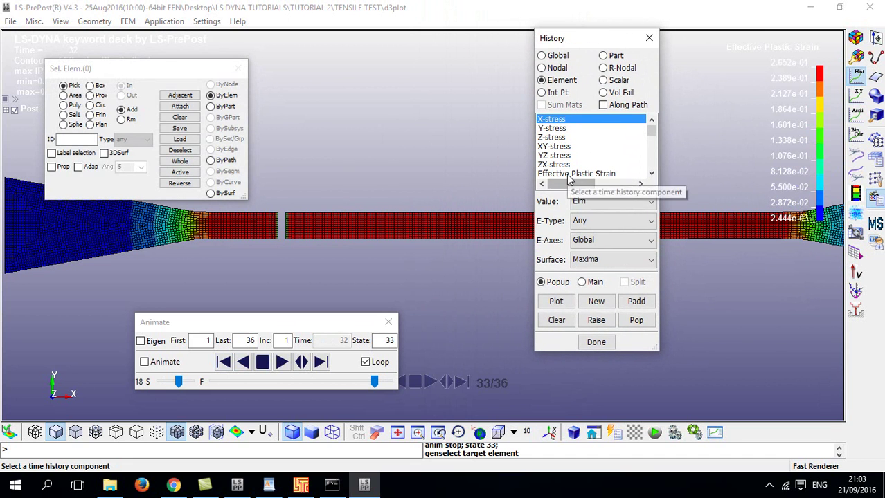
scroll(549, 176, "down", 2)
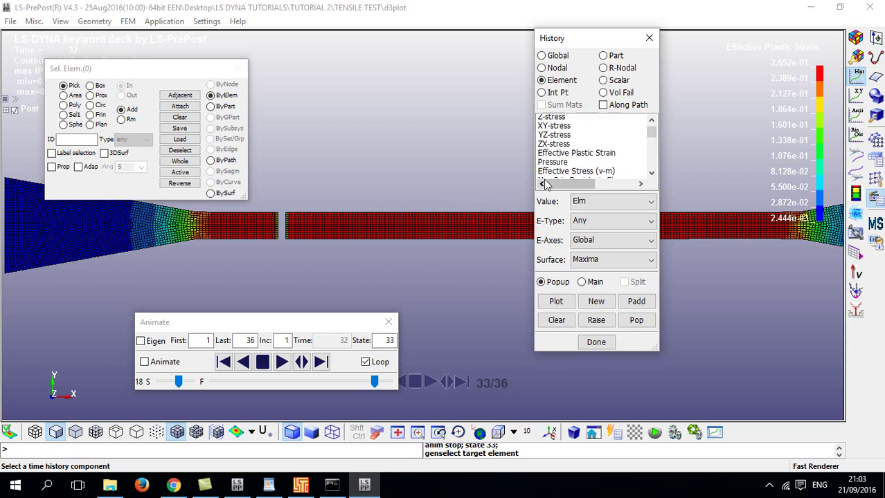
scroll(549, 179, "up", 1)
left_click(557, 147)
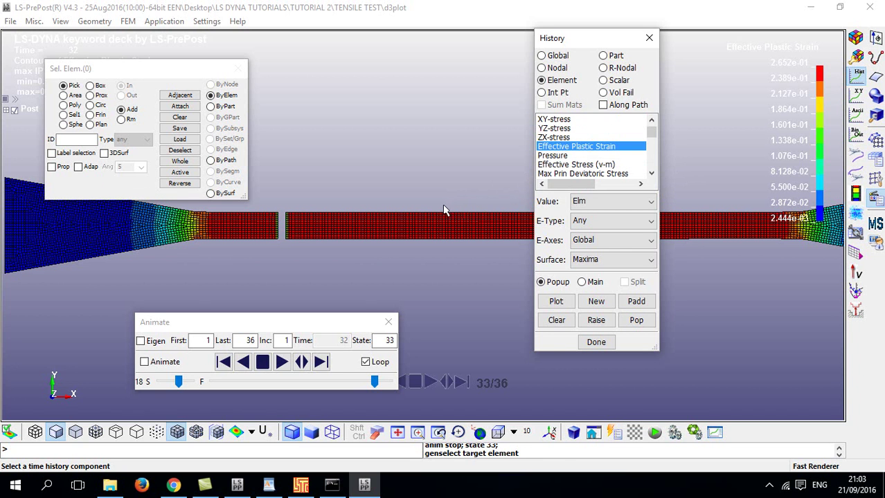
Pick one shell element inside the specimen's narrow gauge section and plot its effective plastic strain history
scroll(445, 210, "up", 5)
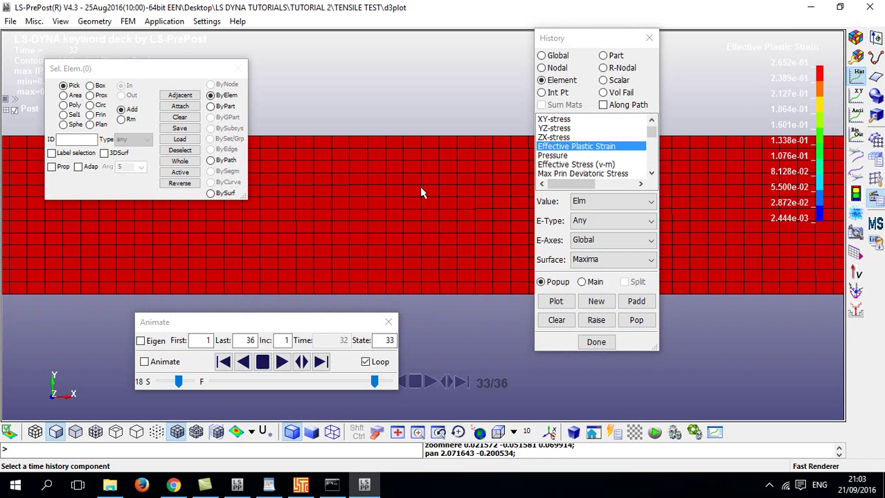
left_click(411, 214)
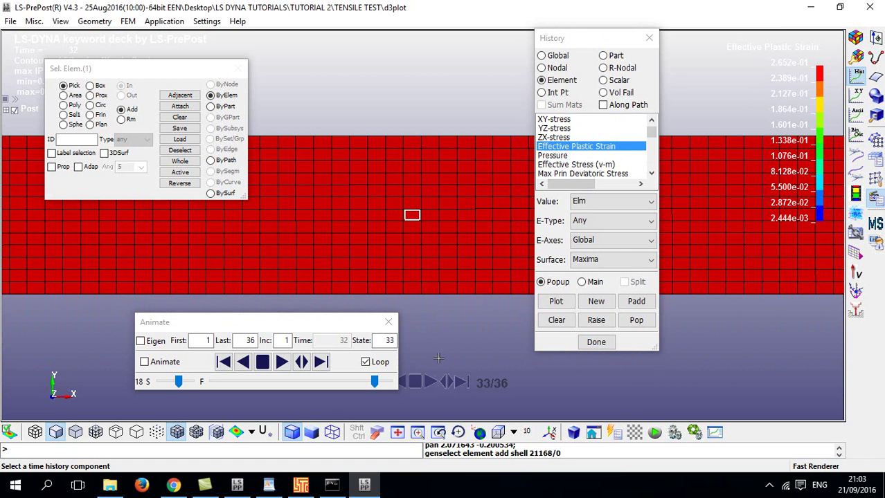
left_click(556, 302)
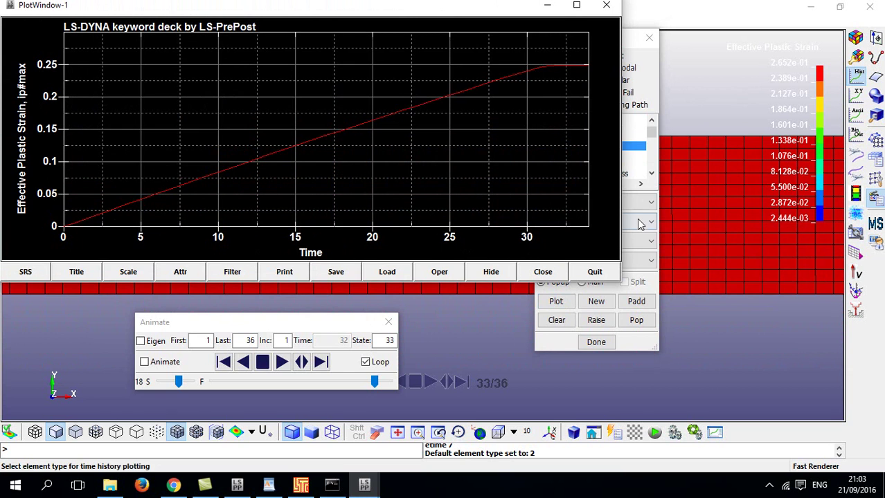
Save the strain curve as PlasticStrain.csv in MSoft CSV (Single X-Axis) format in the TENSILE TEST folder, and close the plot window
left_click(338, 272)
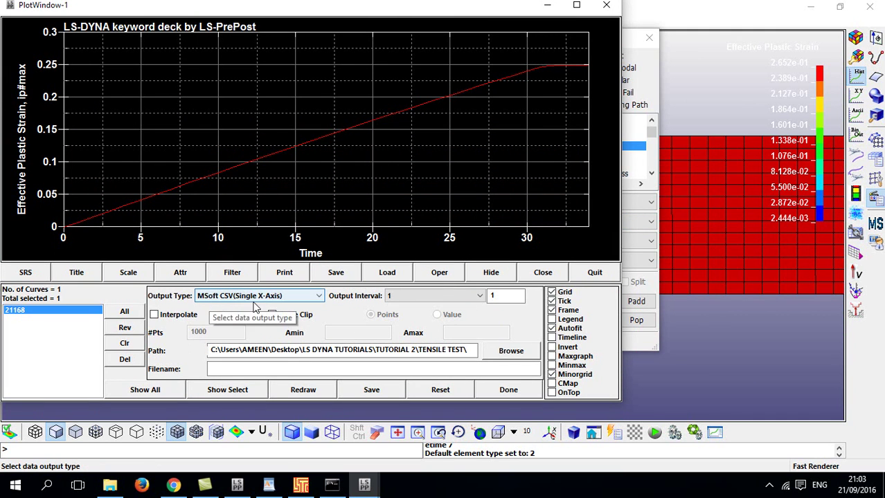
left_click(220, 369)
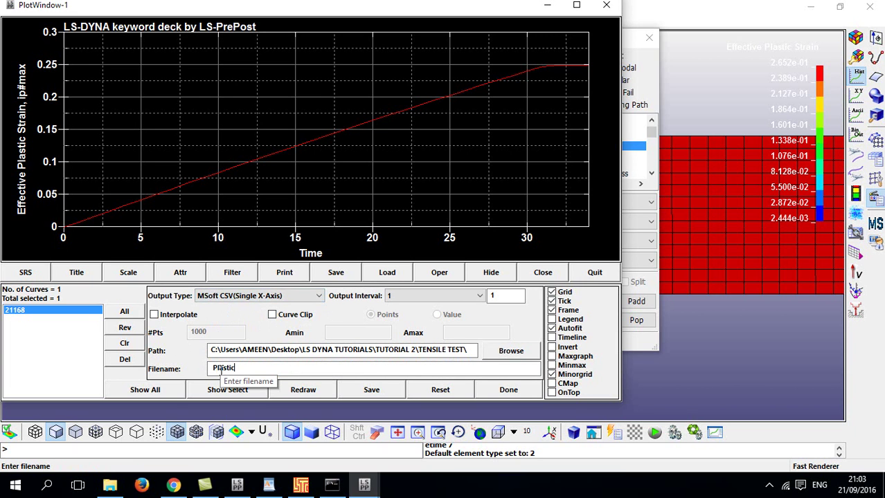
type("PlasticStrain.csv")
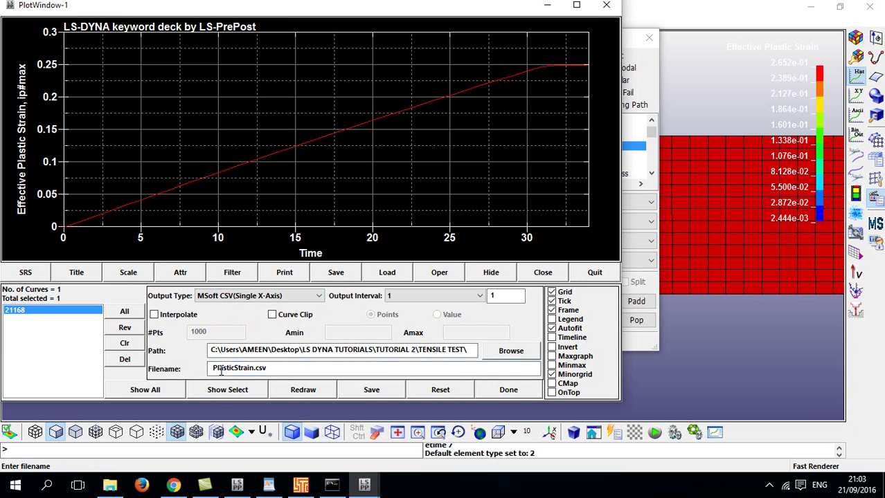
left_click(369, 389)
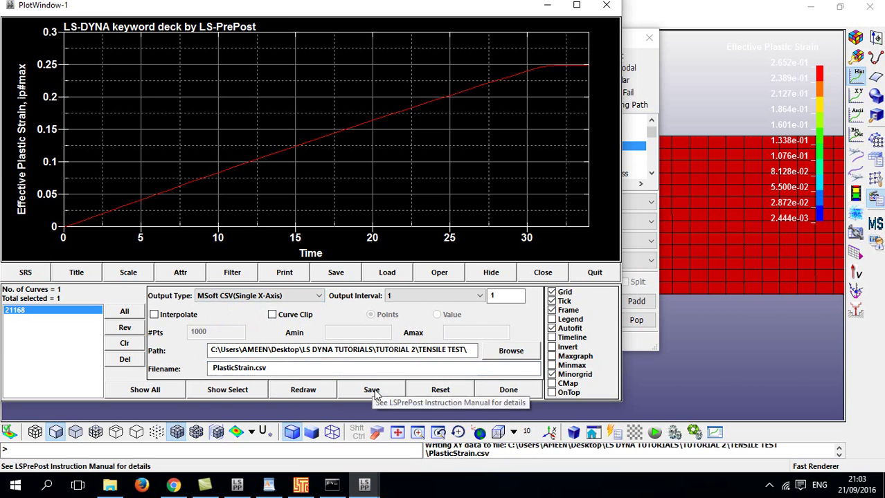
left_click(606, 5)
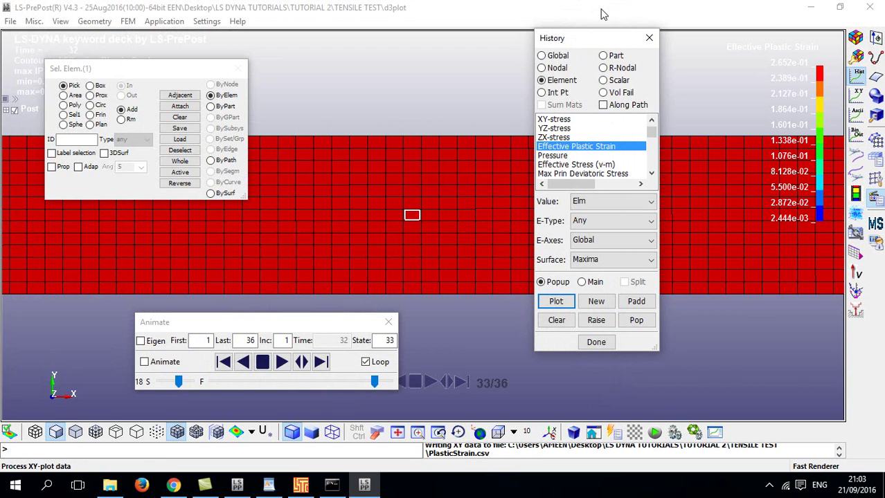
Plot the Effective Stress (v-m) time history for the same selected element
left_click(562, 165)
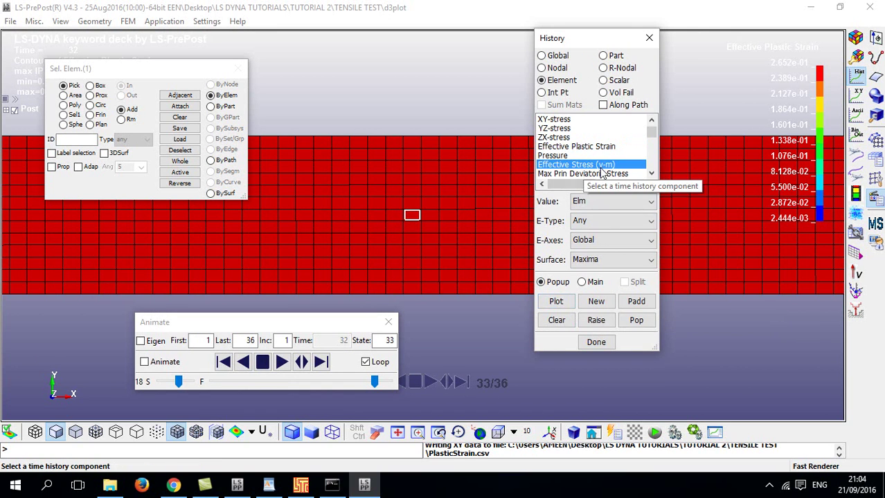
left_click(562, 306)
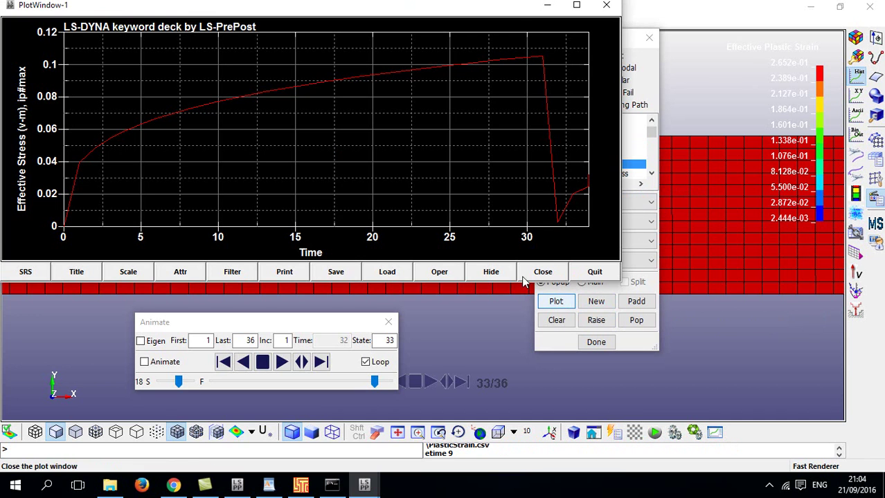
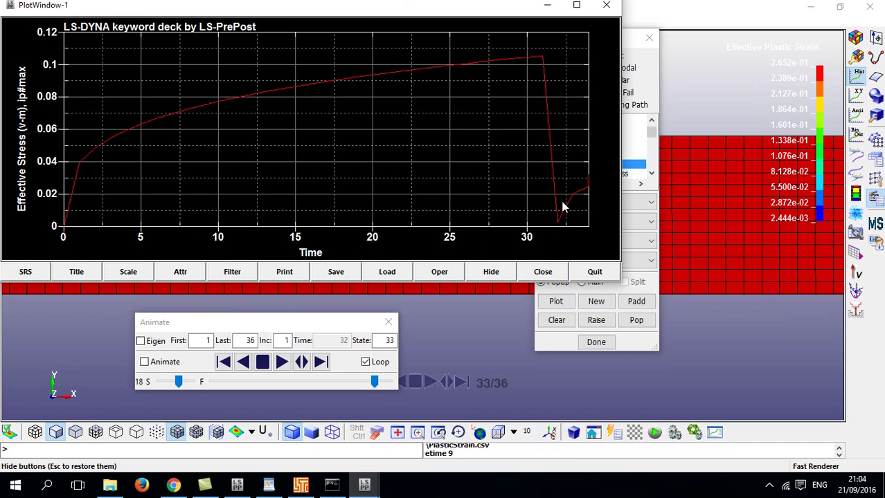
Save the effective stress curve as VMStress.csv in MSoft CSV (Single X-Axis) format in the TENSILE TEST folder, and close the plot window
left_click(335, 274)
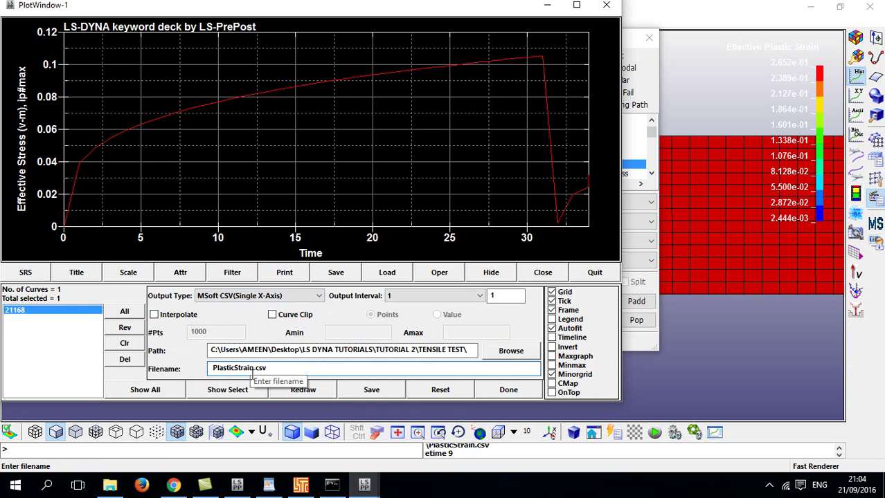
key("super+Left")
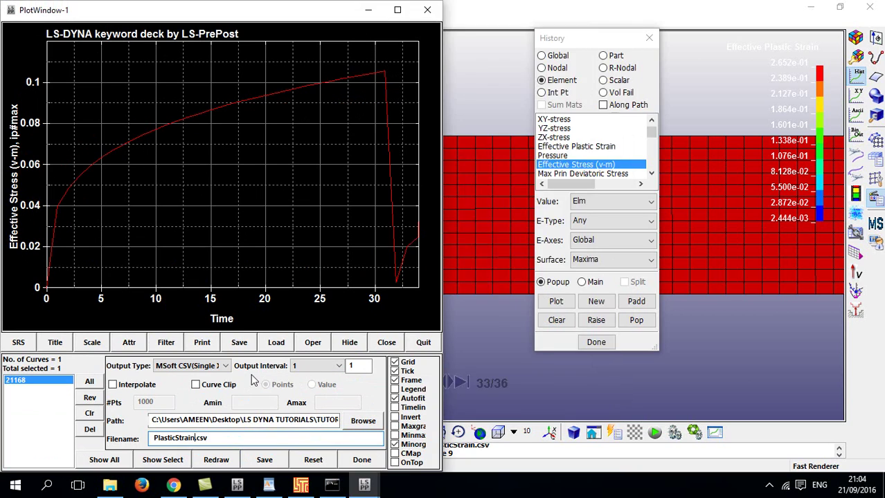
double_click(277, 12)
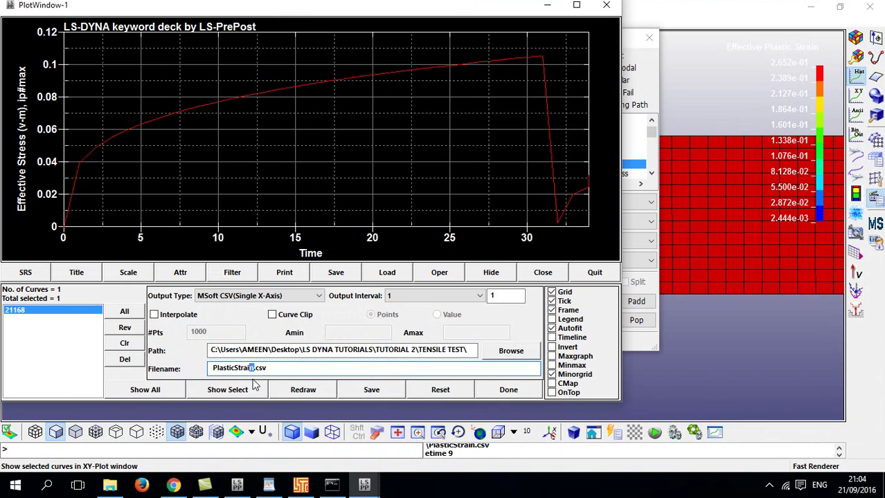
key("shift+Left")
key("shift+Left")
key("shift+Left")
key("shift+Left")
key("shift+Left")
key("shift+Left")
key("shift+Left")
key("shift+Left")
key("shift+Left")
key("shift+Left")
key("shift+Left")
key("shift+Left")
key("BackSpace")
type("Stre")
left_click(354, 392)
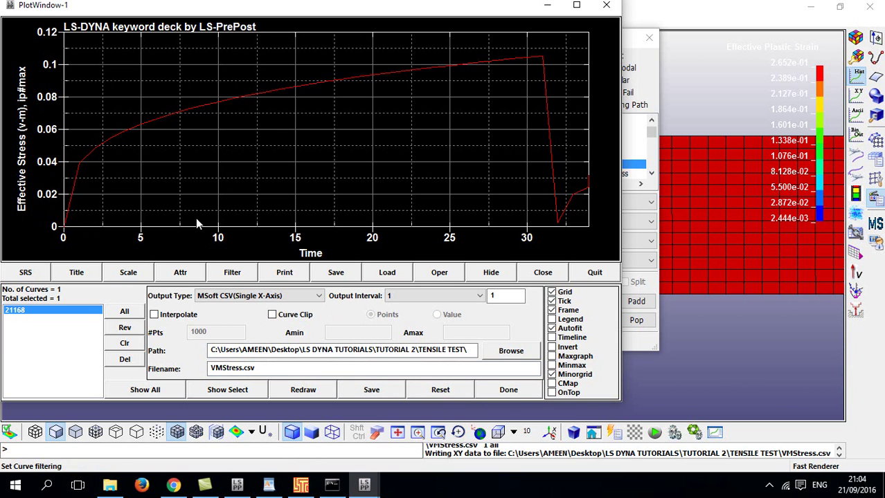
left_click(606, 6)
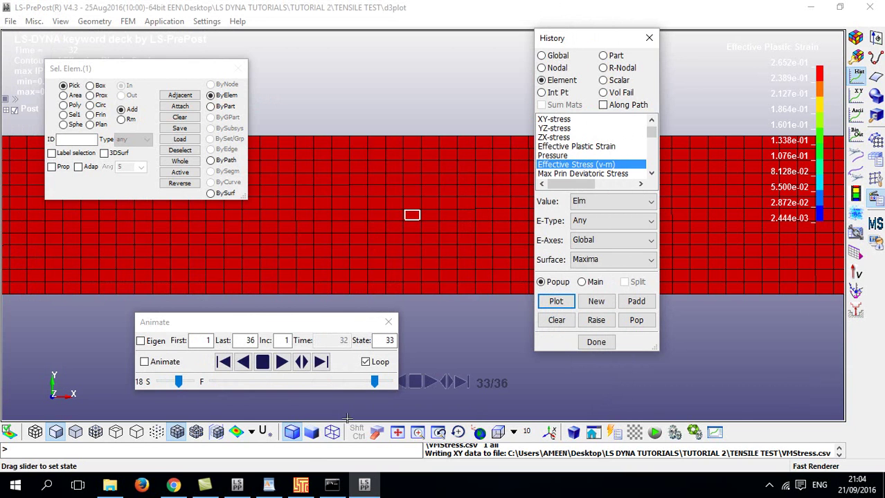
Switch to File Explorer, sort the TENSILE TEST folder by newest modification date, and open PlasticStrain.csv in Excel
left_click(110, 486)
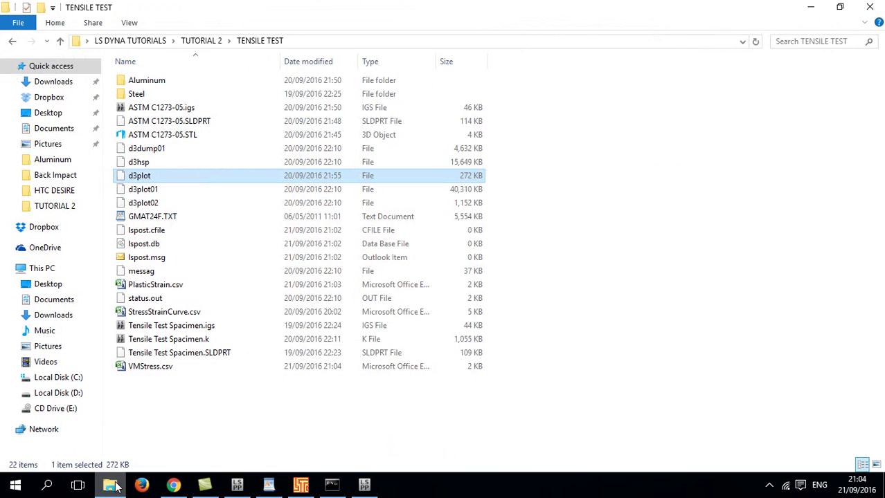
left_click(171, 286)
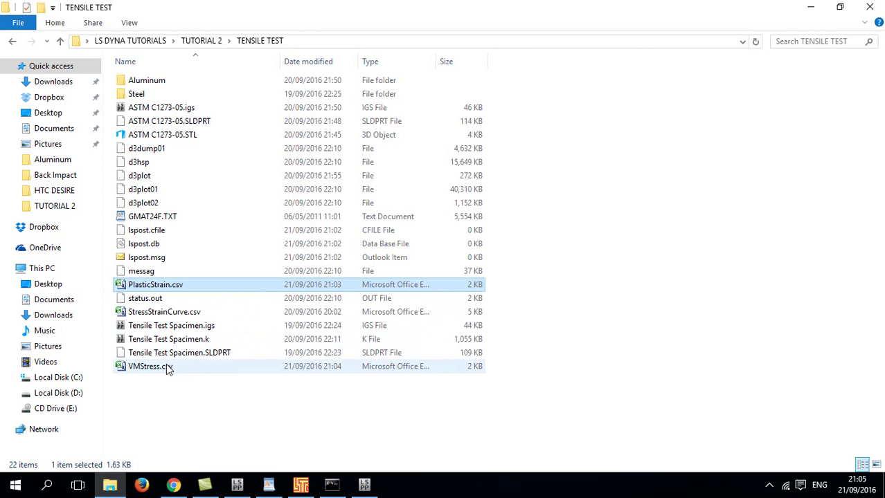
left_click(299, 61)
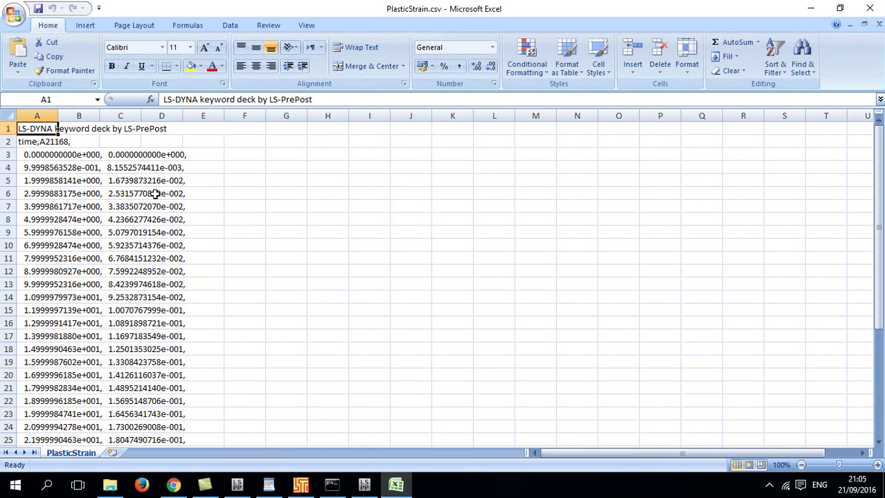
Check how the time and strain values are split across the columns of PlasticStrain.csv, and close the workbook
left_click(84, 158)
left_click(86, 189)
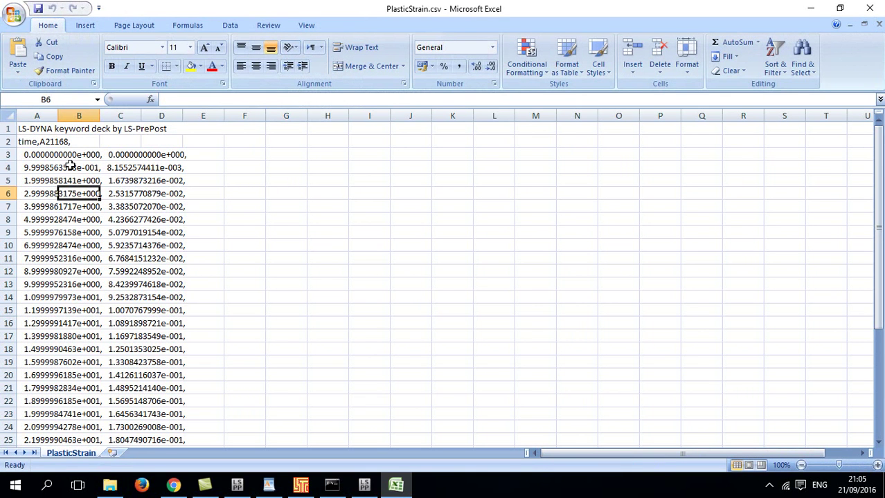
left_click(74, 157)
left_click(42, 170)
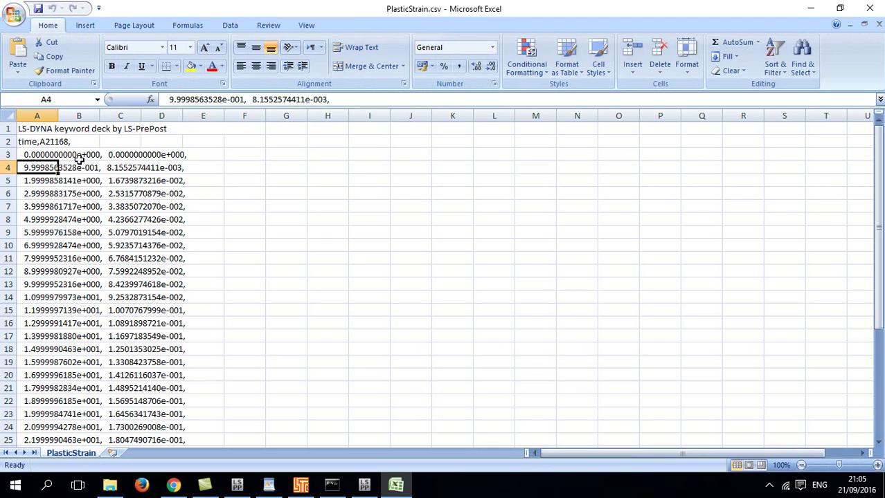
left_click(54, 158)
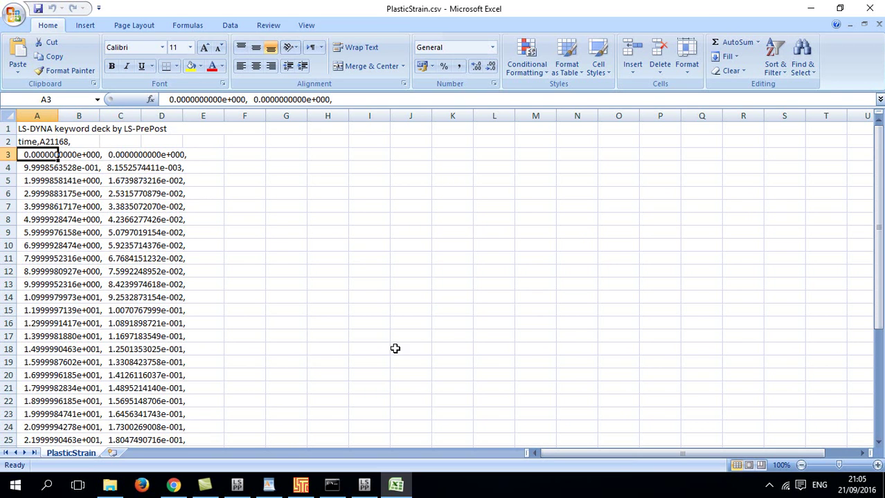
left_click(881, 6)
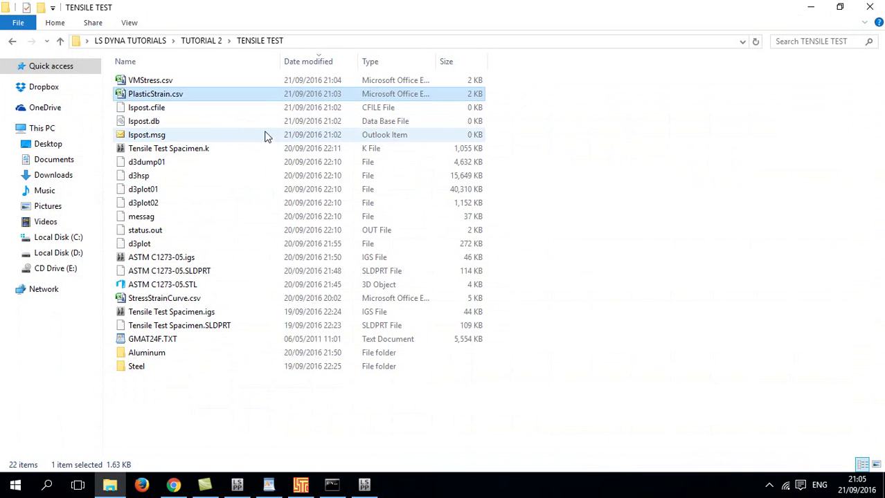
Open VMStress.csv from the TENSILE TEST folder in Notepad
left_click(151, 81)
right_click(152, 81)
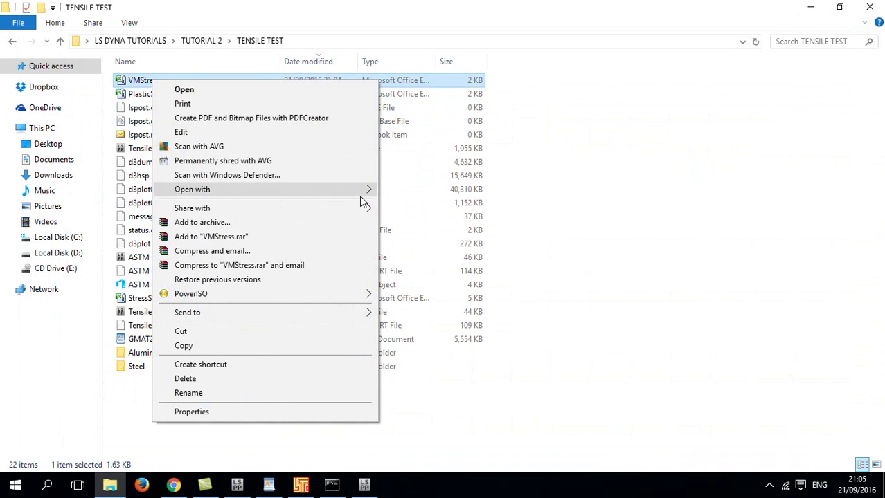
mouse_move(361, 196)
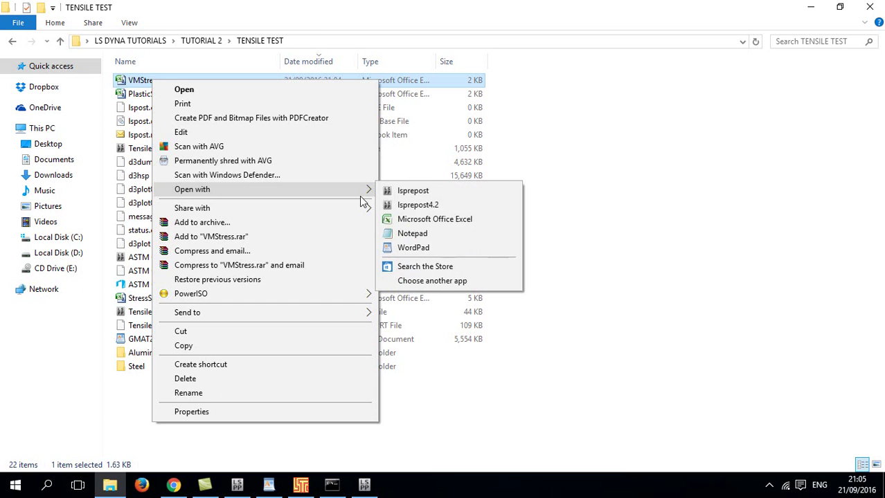
left_click(399, 235)
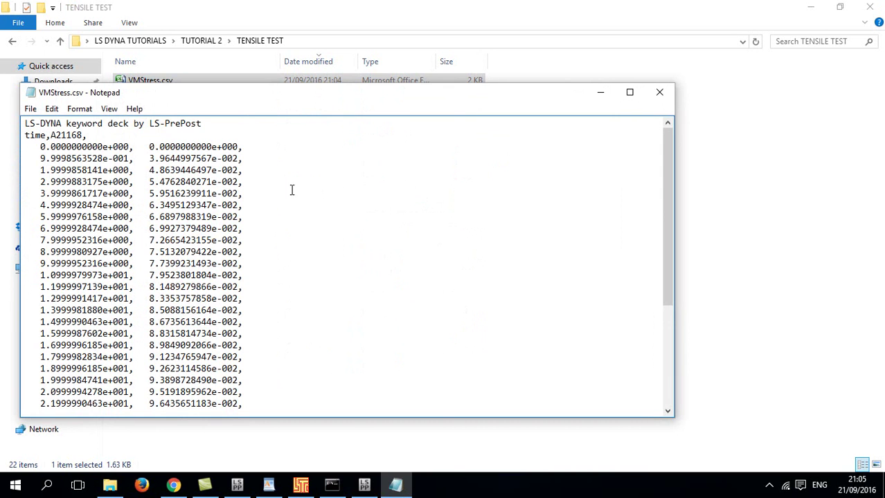
Replace all commas with semicolons in VMStress.csv, save it, and check its column separation in Excel
key("ctrl+f")
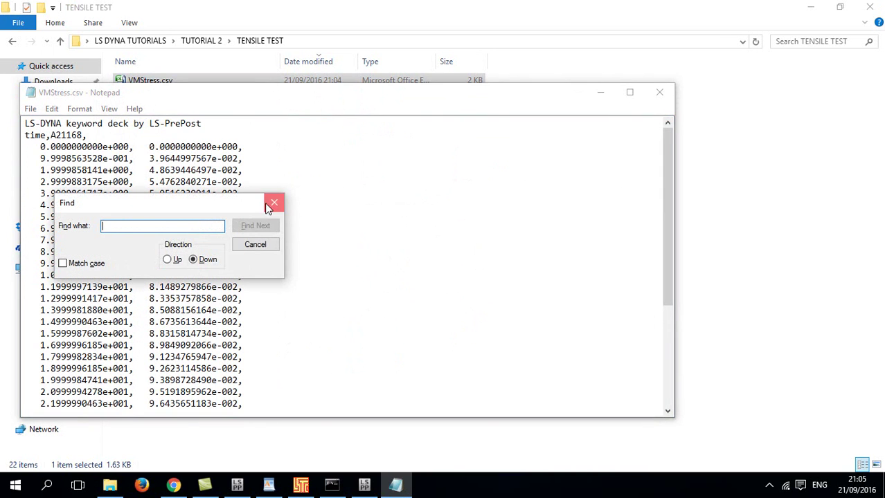
left_click(267, 203)
key("ctrl+h")
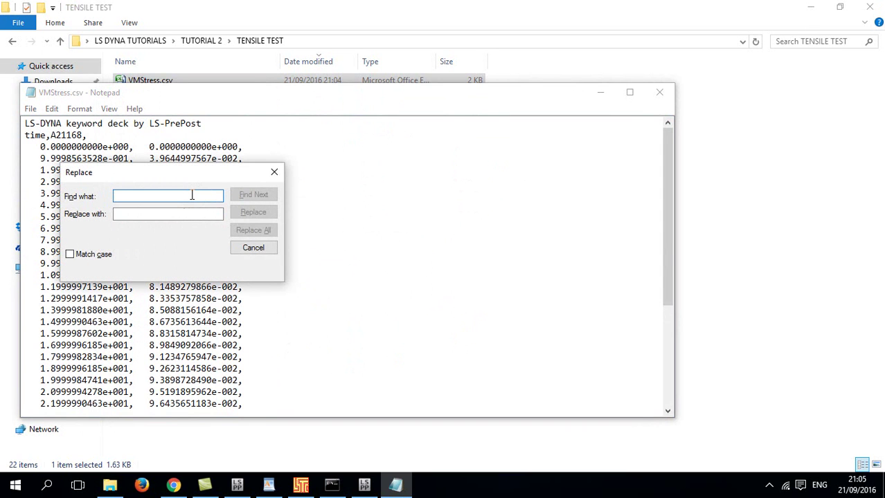
type(".")
left_click(174, 212)
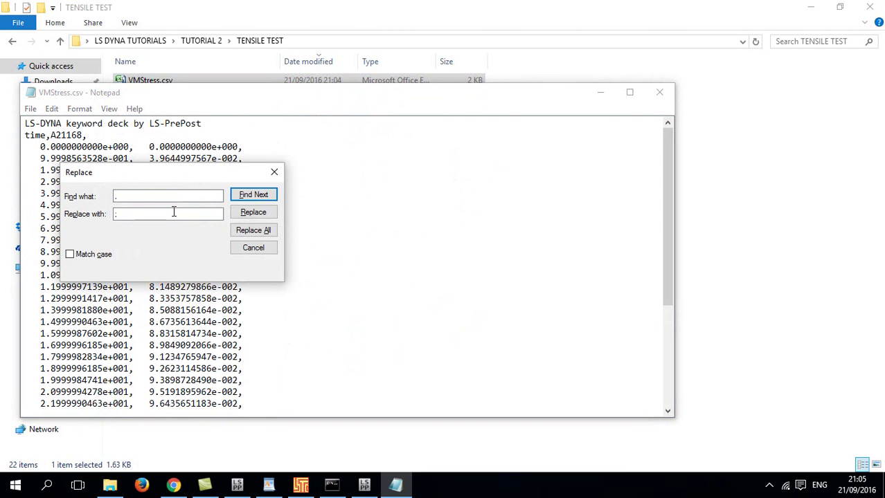
left_click(250, 231)
left_click(274, 173)
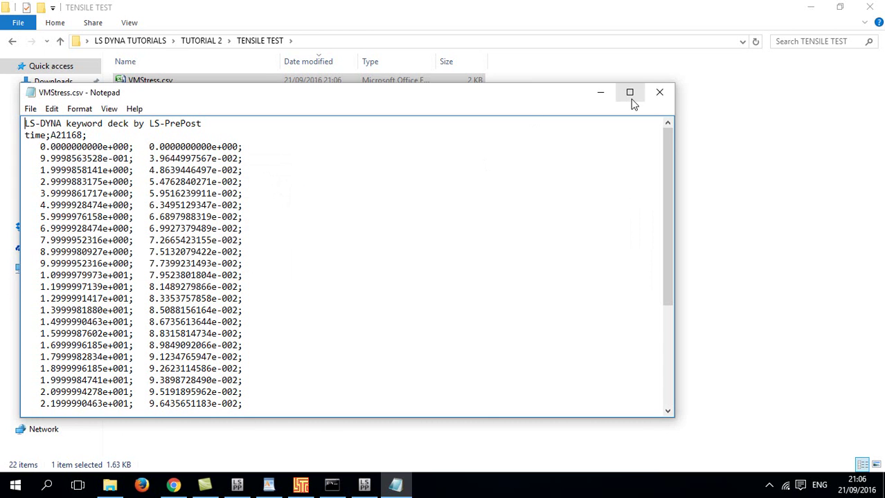
left_click(659, 92)
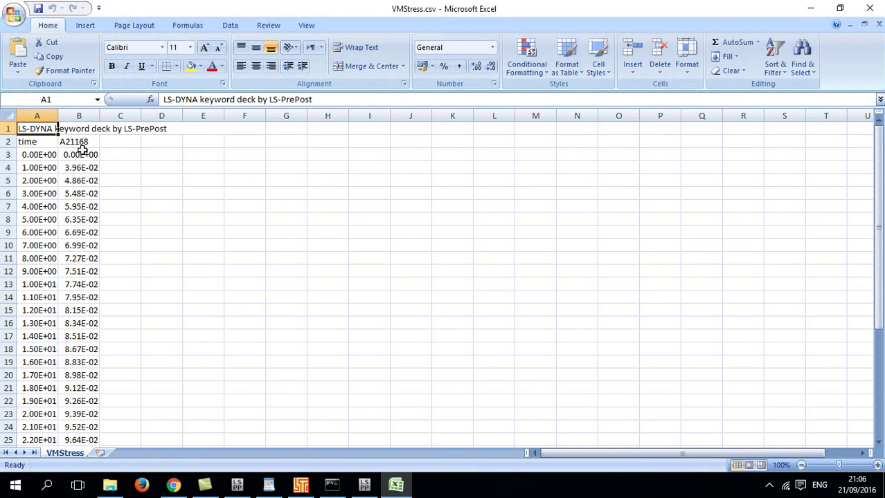
left_click(870, 8)
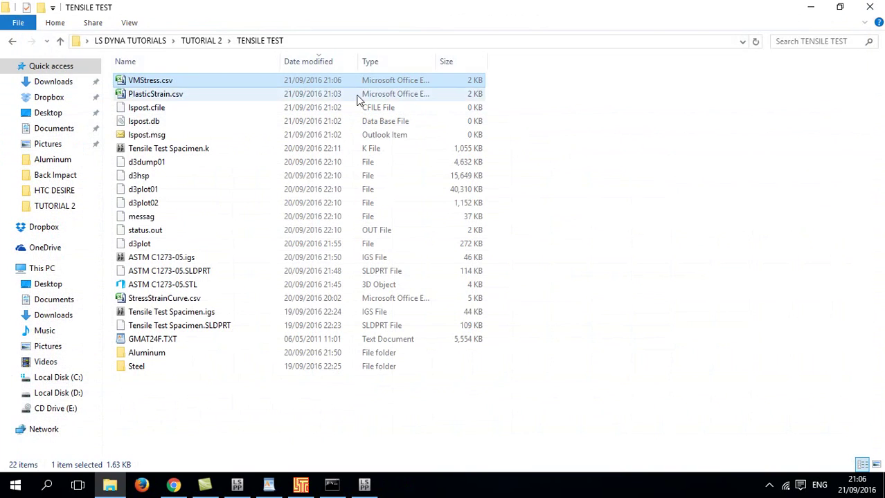
Open PlasticStrain.csv from the TENSILE TEST folder in Notepad
right_click(146, 94)
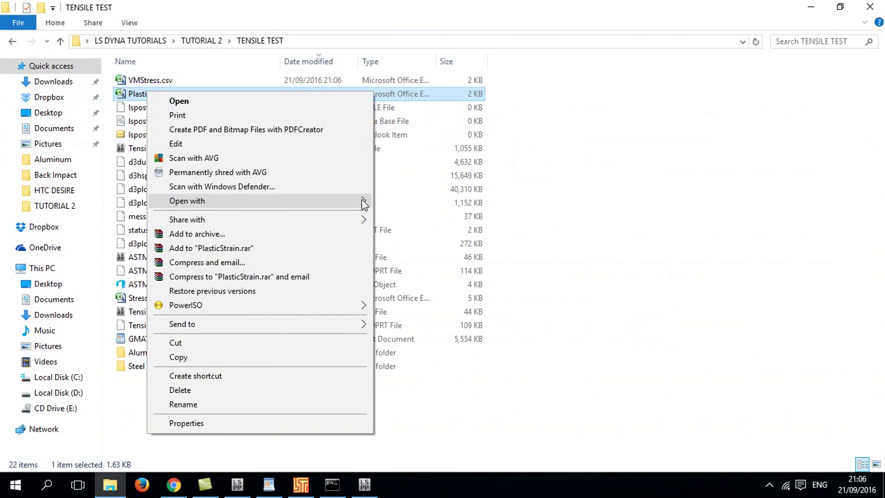
mouse_move(361, 201)
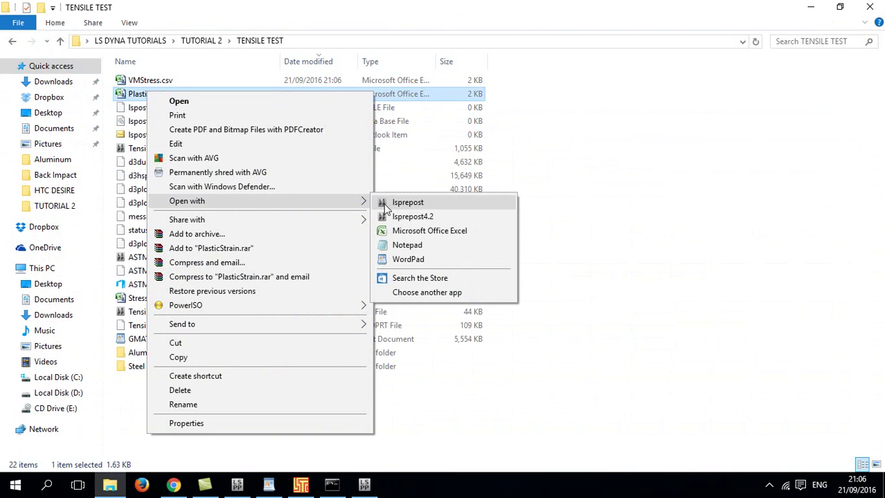
left_click(407, 246)
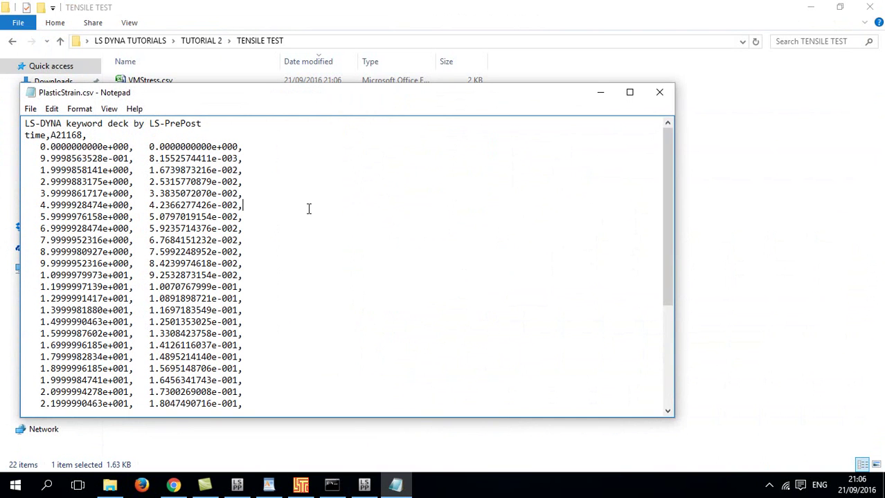
Replace all commas with semicolons in PlasticStrain.csv, save the file, and close it
key("ctrl+h")
type(".")
key("Tab")
type(",")
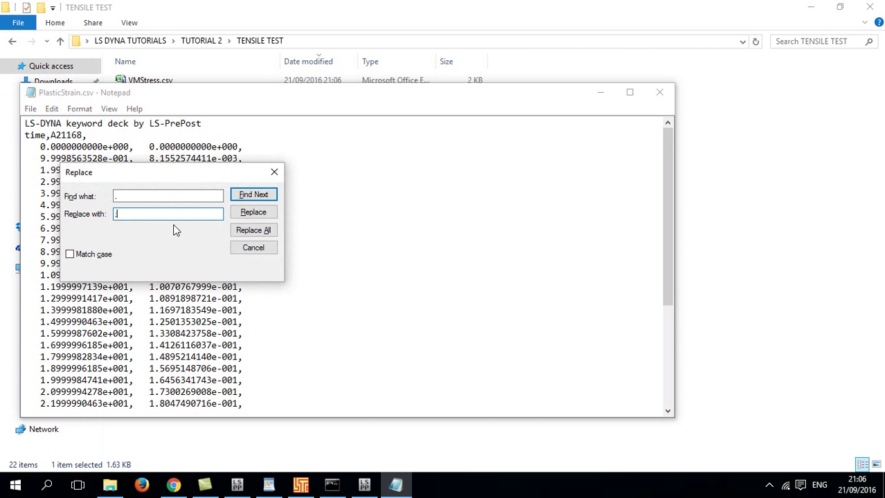
left_click(253, 230)
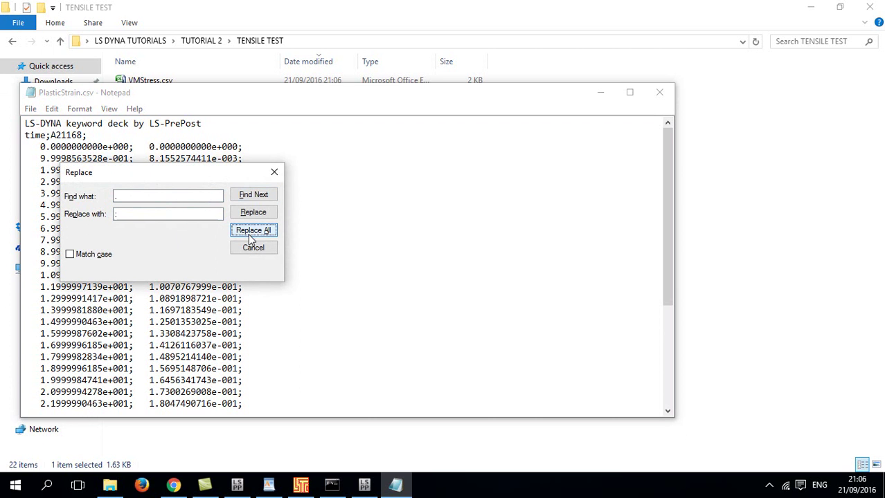
left_click(273, 173)
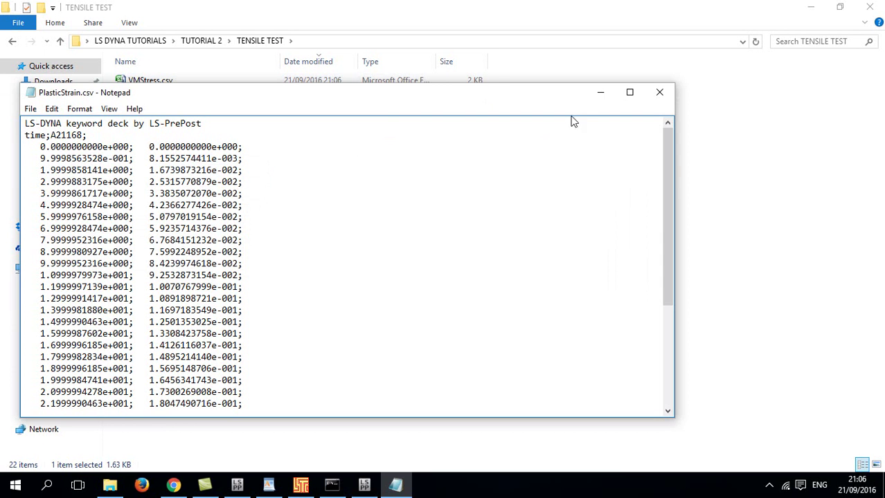
left_click(659, 92)
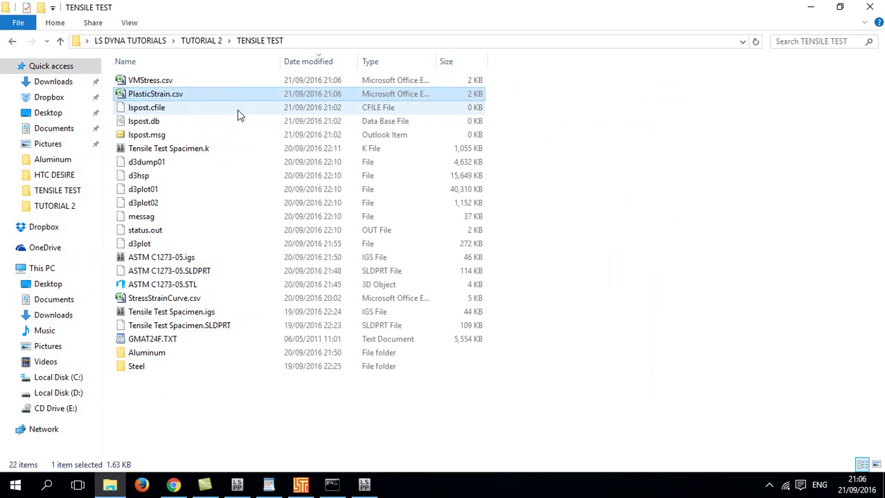
Open VMStress.csv in Excel and select the stress values in column B
double_click(149, 82)
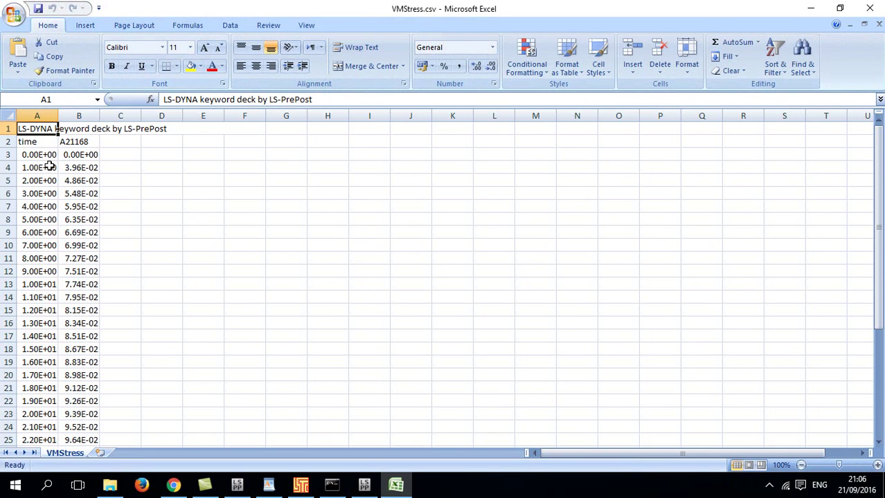
left_click(33, 154)
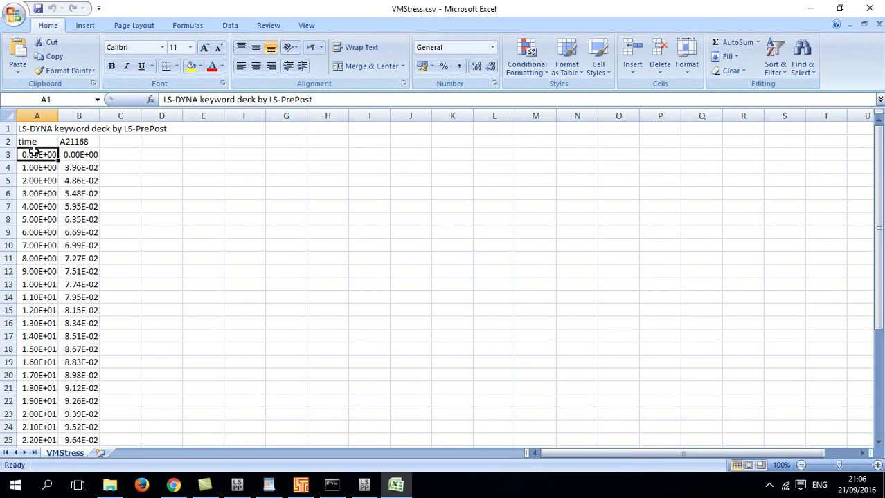
left_click(39, 116)
left_click(79, 116)
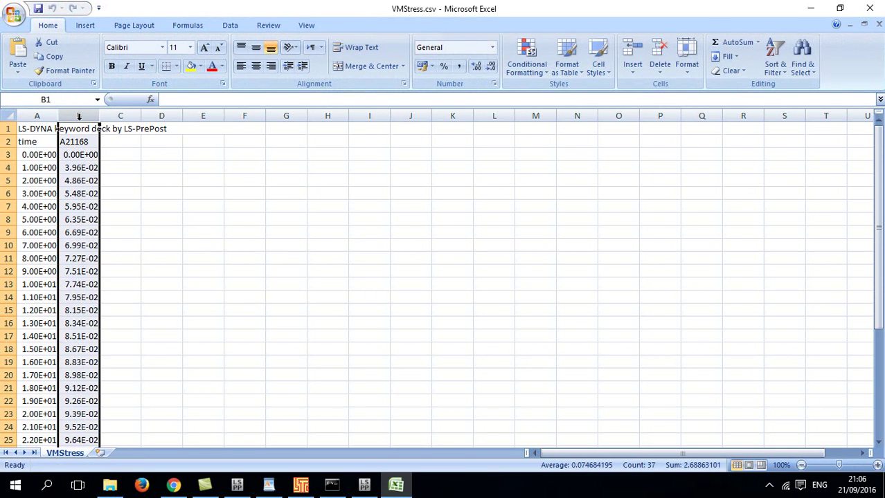
Open PlasticStrain.csv in Excel, select the strain values in column B, and return to the VMStress.csv workbook
key("alt+Tab")
double_click(144, 98)
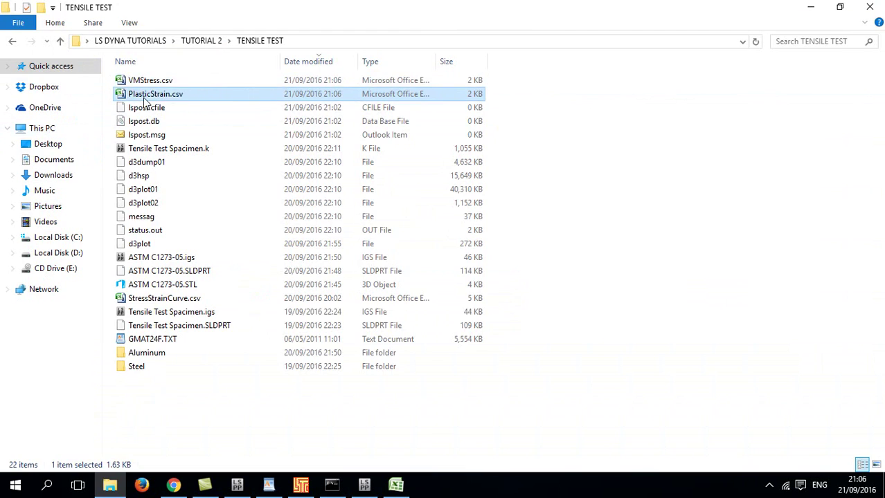
left_click(37, 115)
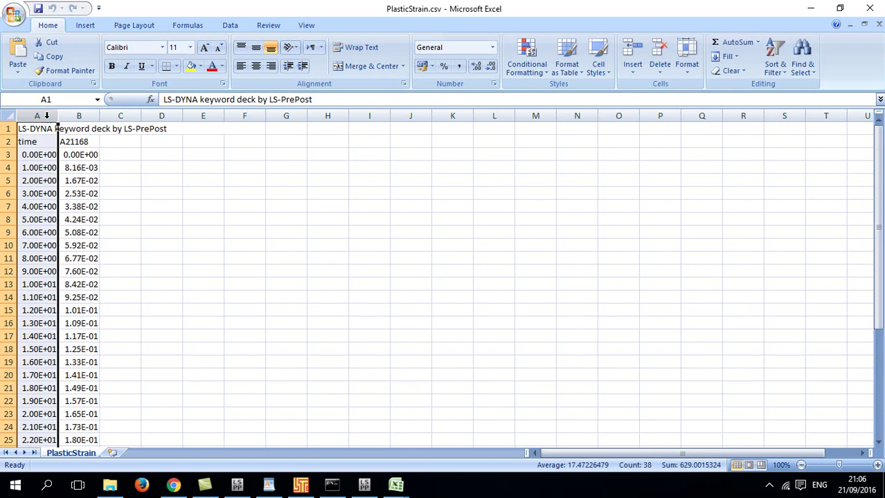
left_click(81, 116)
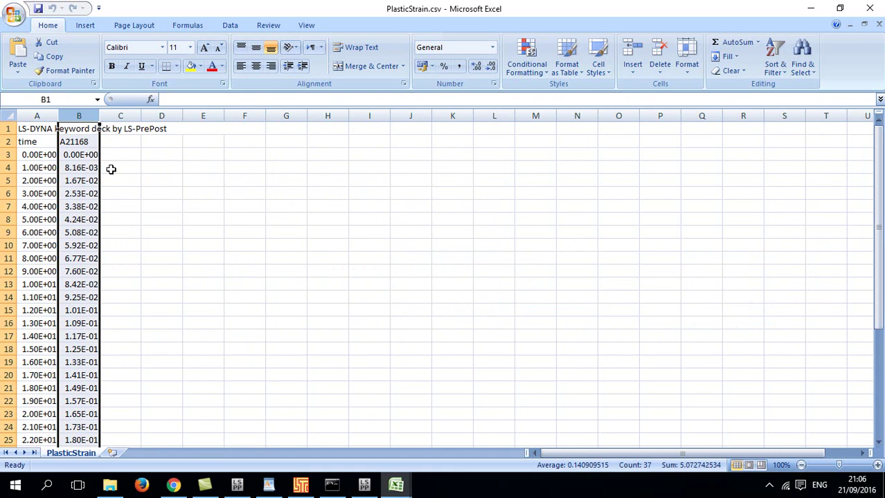
key("alt+Tab")
key("alt+Tab")
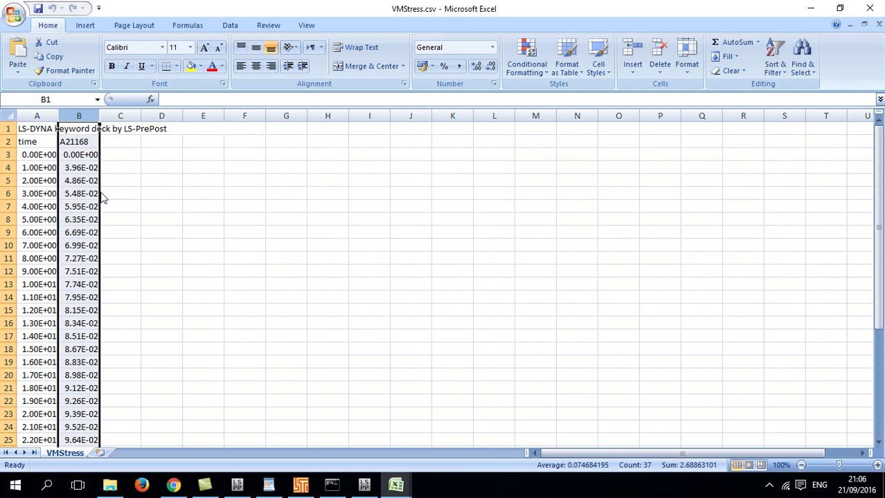
Copy the stress values in column B of VMStress.csv into column C of the PlasticStrain.csv workbook
key("ctrl+c")
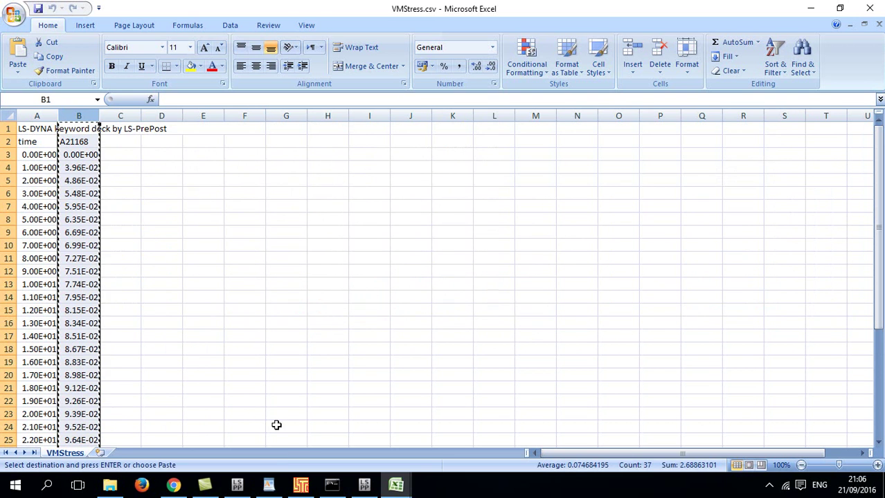
mouse_move(396, 487)
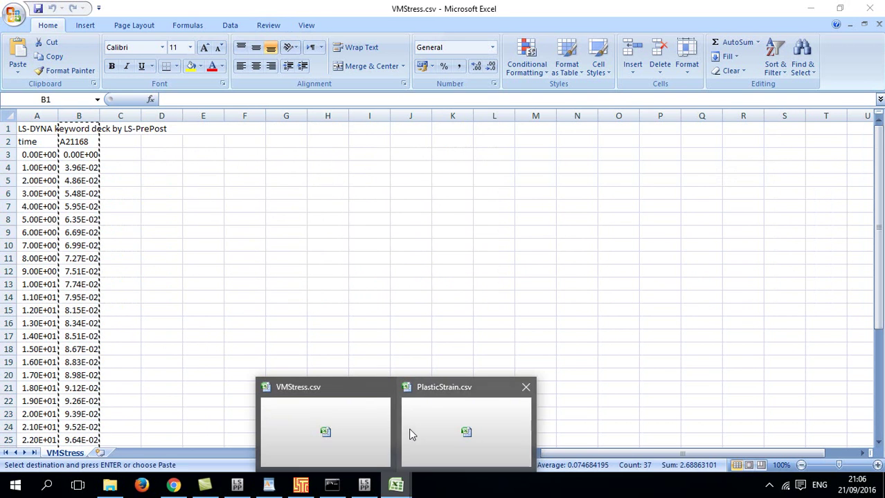
left_click(415, 429)
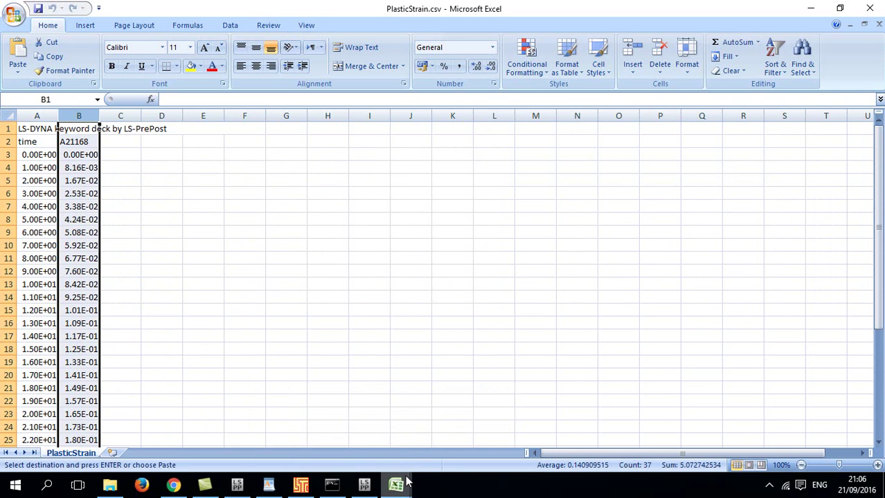
left_click(121, 115)
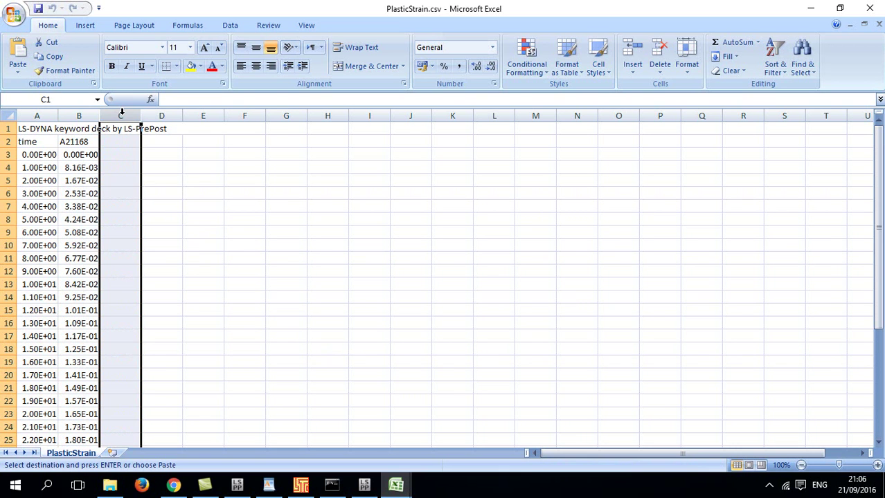
key("ctrl+v")
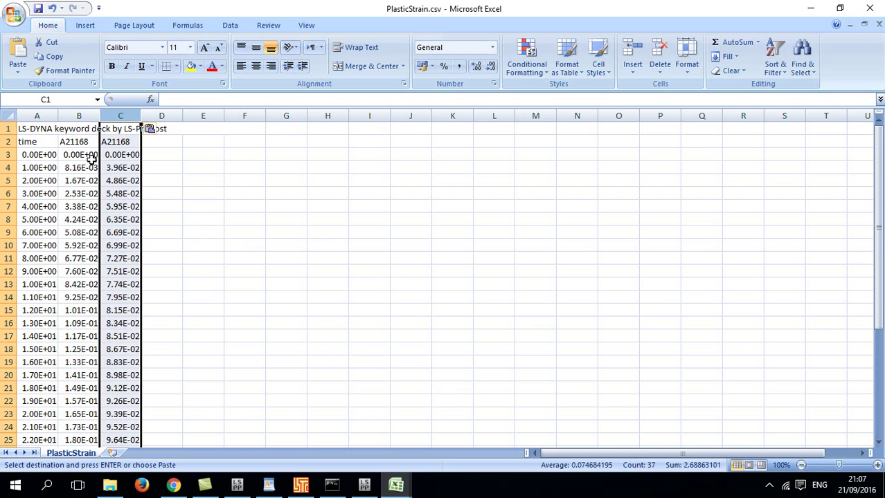
Delete row 1 containing the "LS-DYNA keyword deck by LS-PrePost" header line
left_click(82, 114)
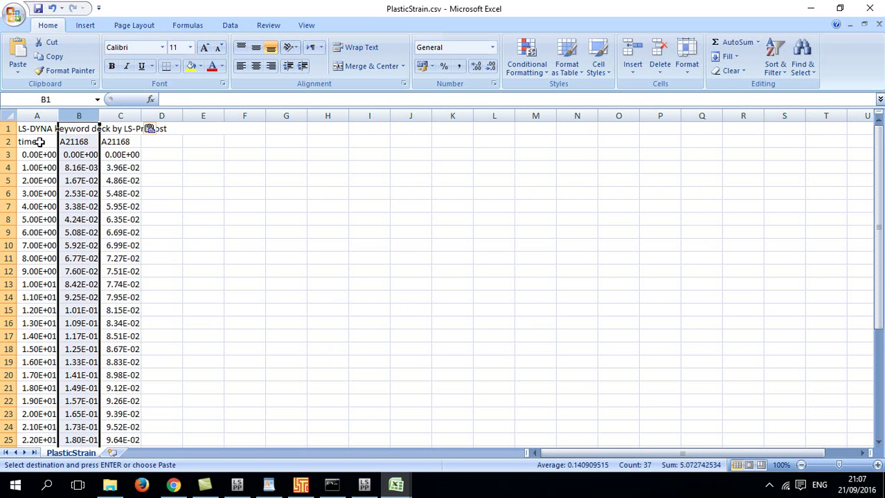
left_click(8, 129)
right_click(9, 130)
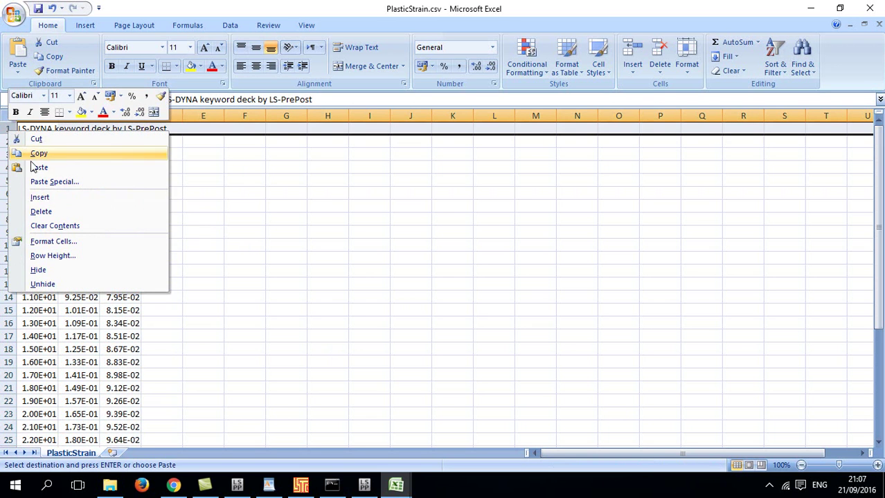
left_click(39, 212)
Insert a smooth-line scatter chart without markers from columns B and C, and enlarge it
left_click_drag(81, 111, 125, 100)
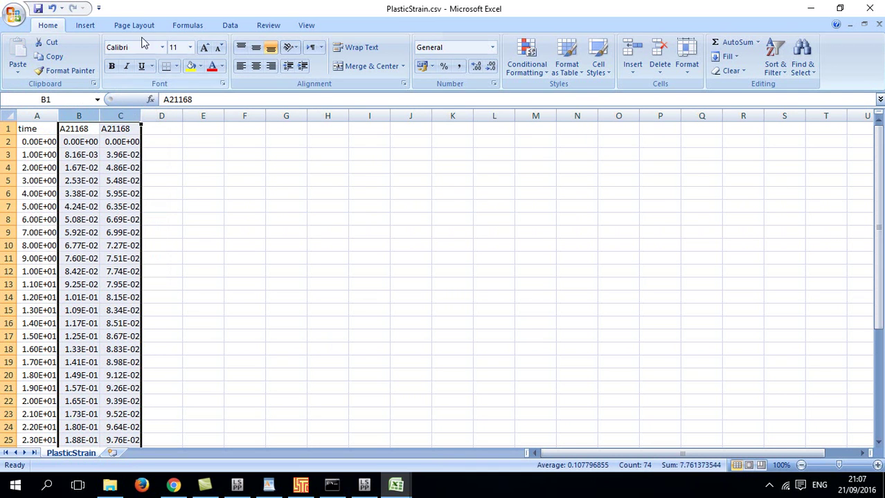
left_click(85, 26)
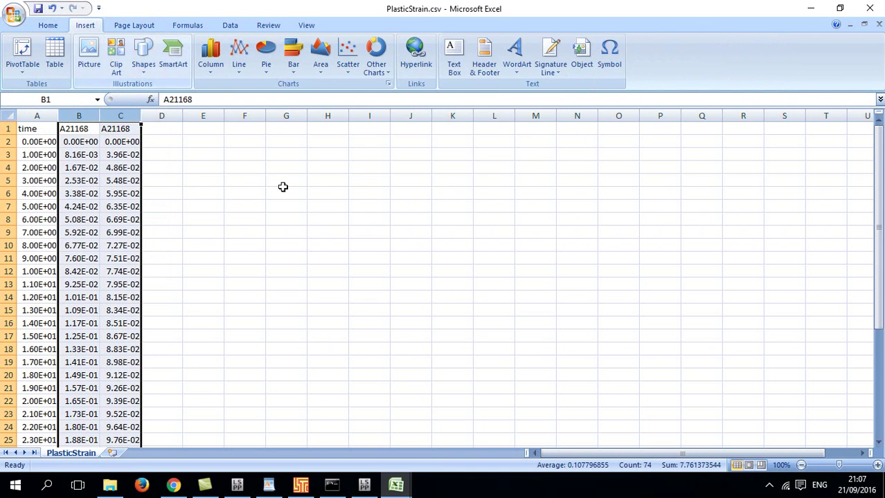
left_click(348, 61)
left_click(354, 147)
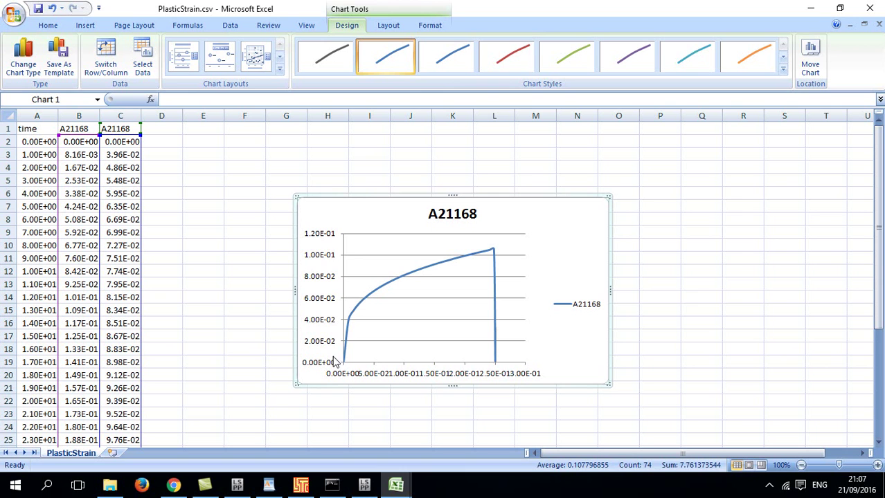
left_click_drag(608, 197, 668, 156)
Change the chart title to "Von Mises Stress vs Equivalent Plastic Strain"
left_click(488, 172)
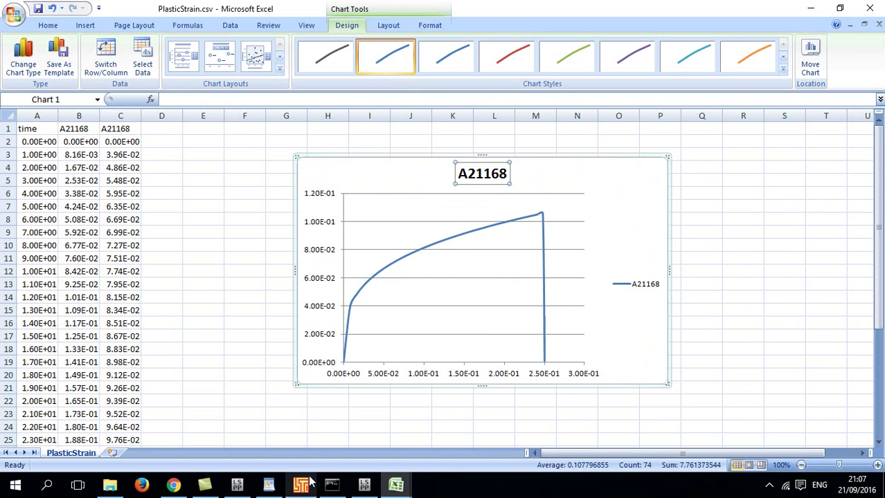
double_click(469, 178)
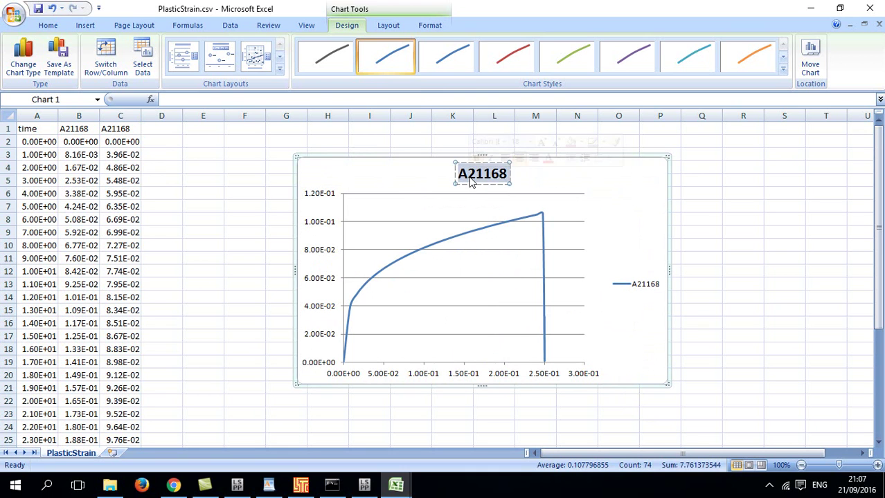
type("Stess v")
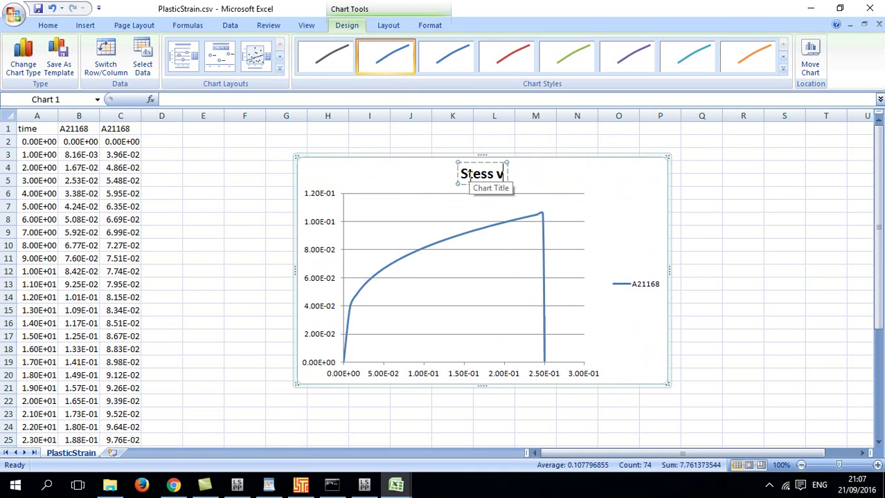
type("s Strai")
key("BackSpace")
key("BackSpace")
key("BackSpace")
key("BackSpace")
key("BackSpace")
key("BackSpace")
key("BackSpace")
key("BackSpace")
key("BackSpace")
key("BackSpace")
key("BackSpace")
key("BackSpace")
key("BackSpace")
key("BackSpace")
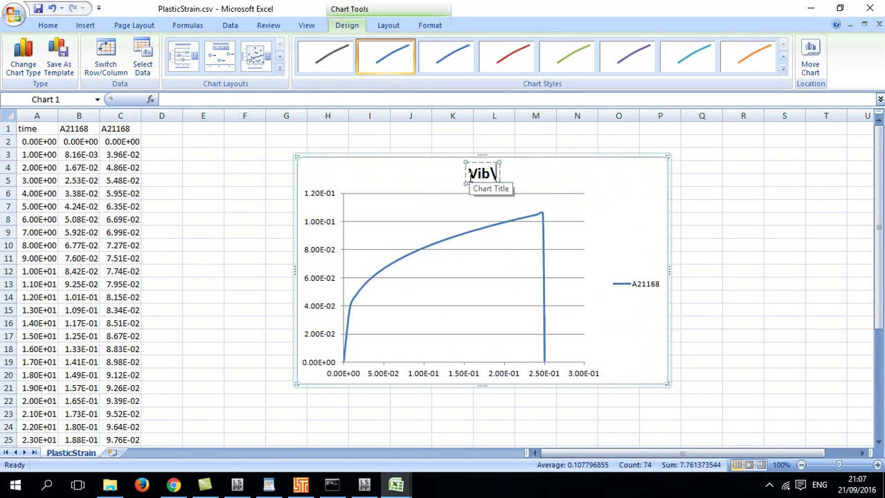
type("Von Mises")
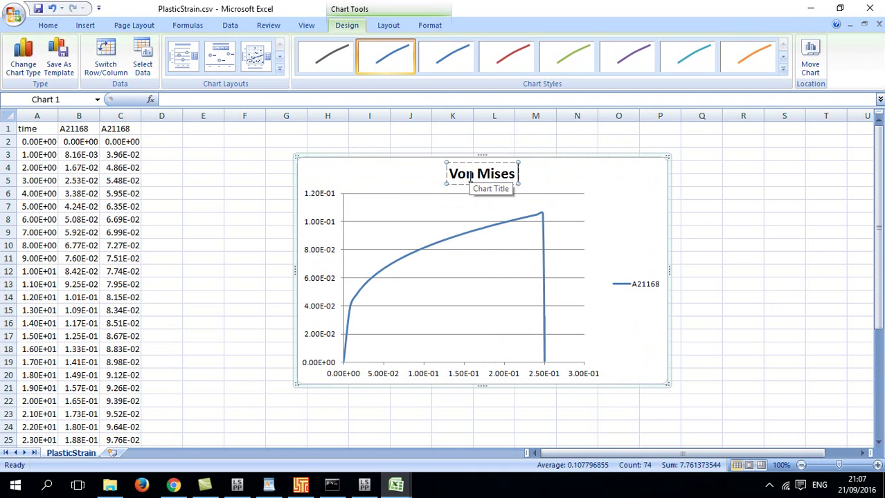
type(" Stress")
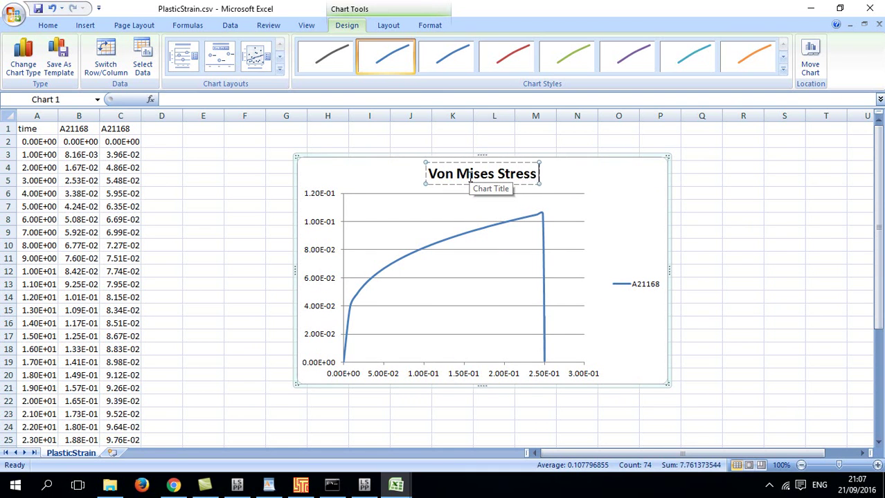
type(" vs Equiva")
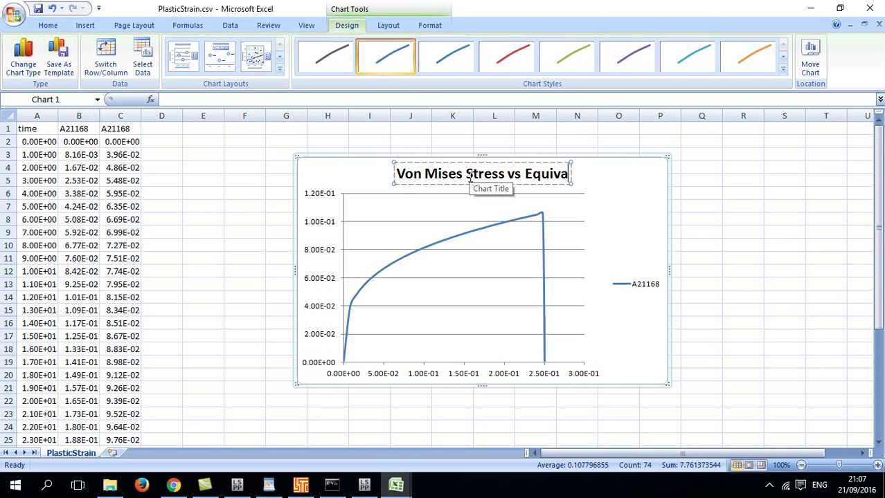
type("lent Pla")
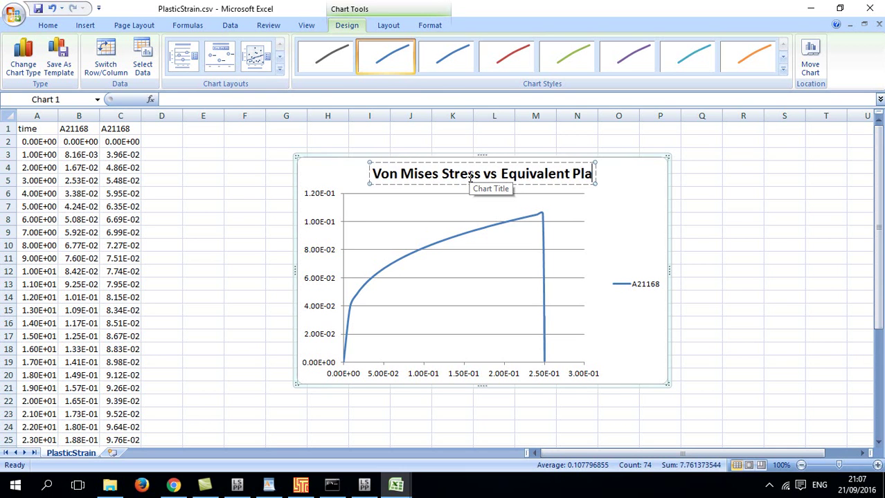
type("stic Strain")
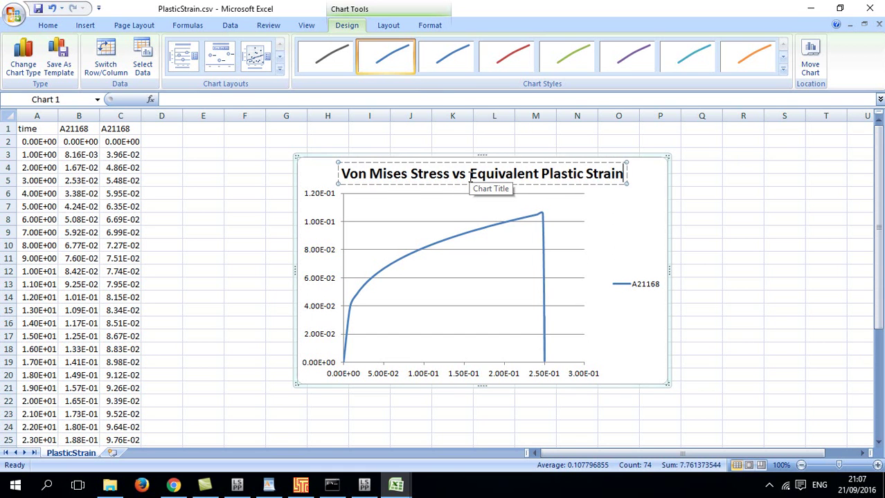
left_click(607, 227)
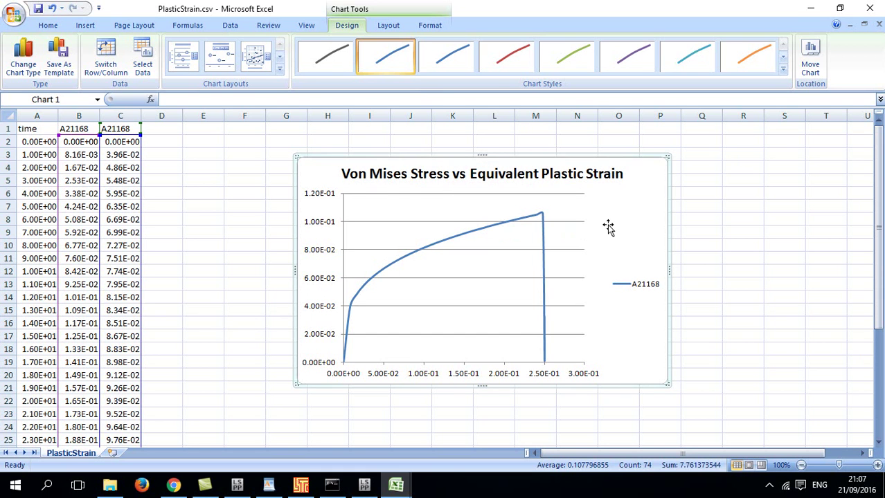
left_click(320, 194)
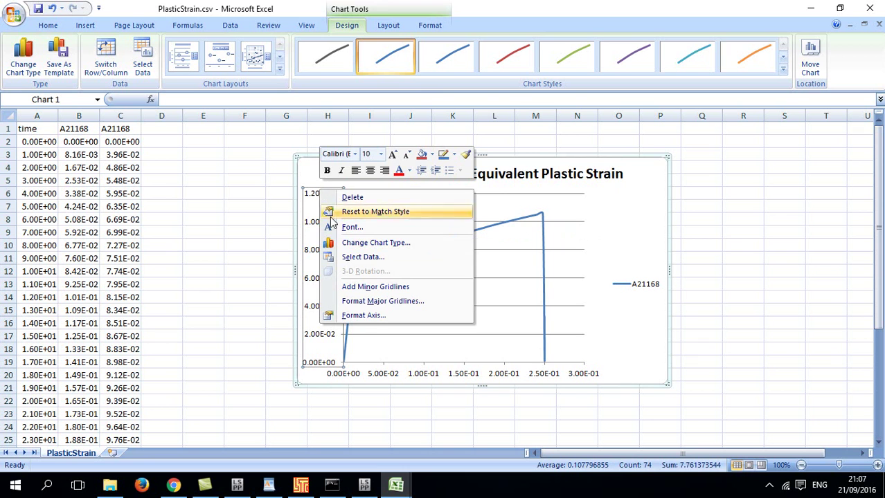
left_click(367, 316)
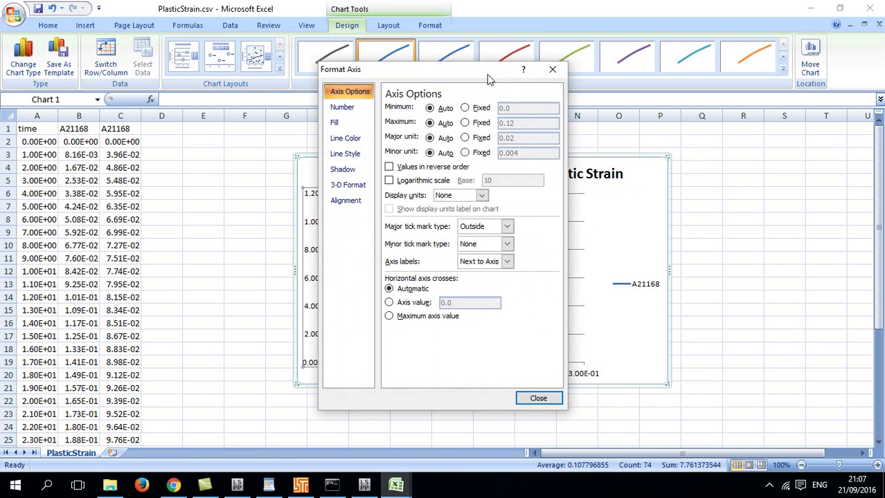
left_click(551, 70)
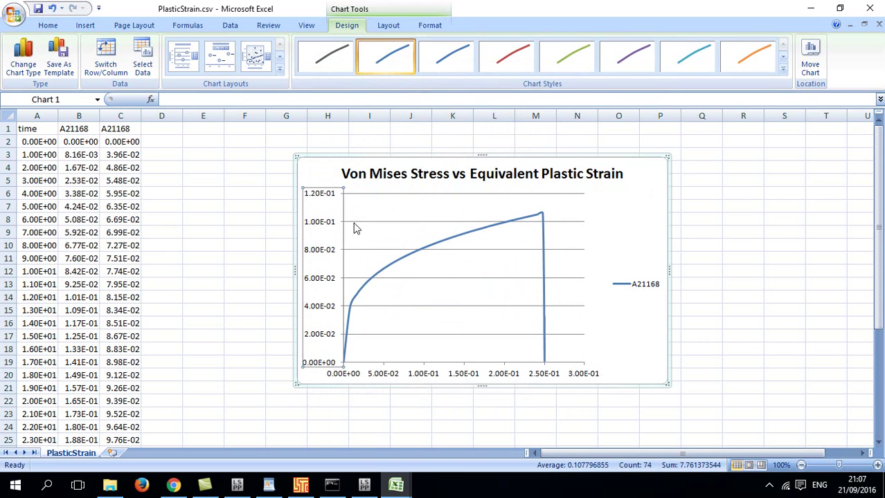
right_click(326, 193)
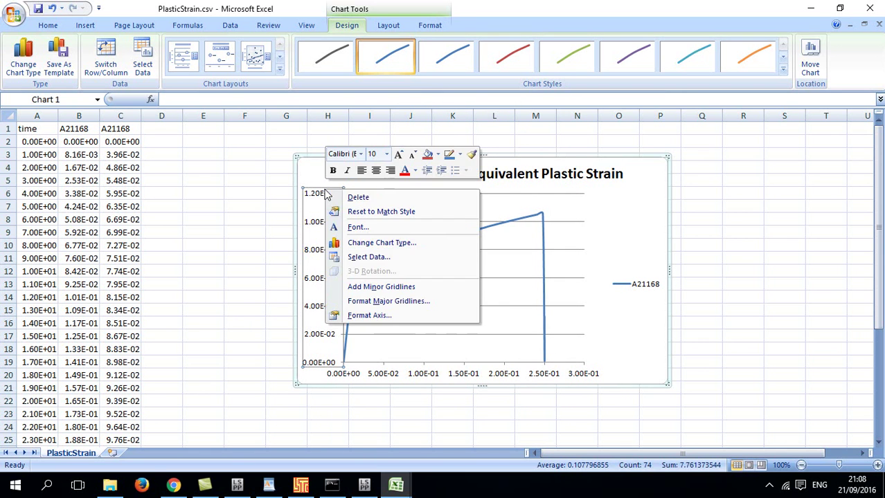
left_click(353, 315)
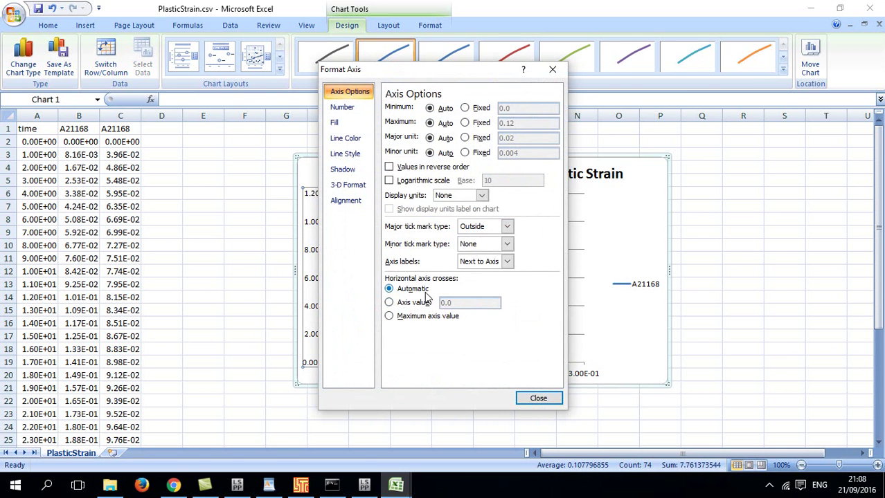
left_click(553, 69)
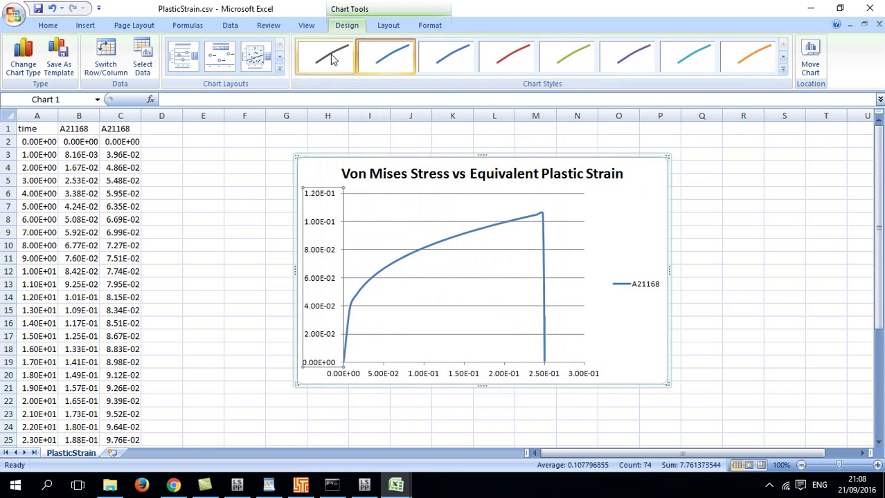
Add a title below the chart's horizontal axis reading "Strain (mm/mm)"
left_click(391, 26)
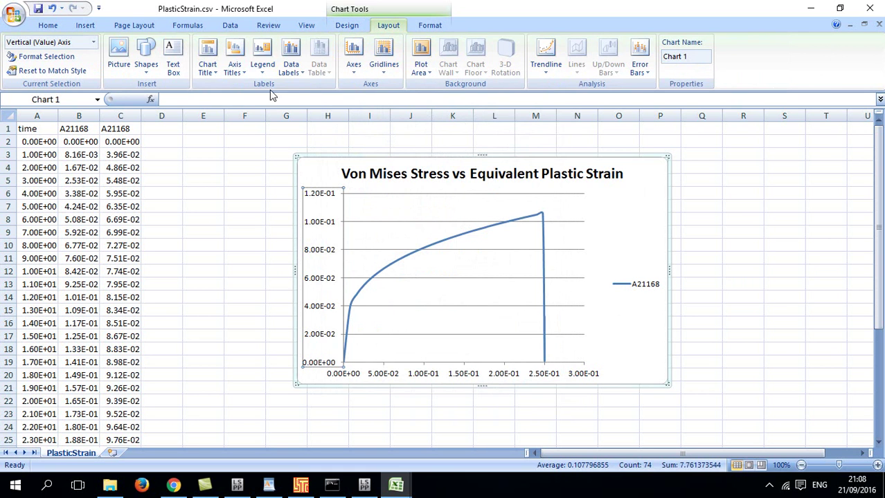
left_click(237, 67)
mouse_move(290, 87)
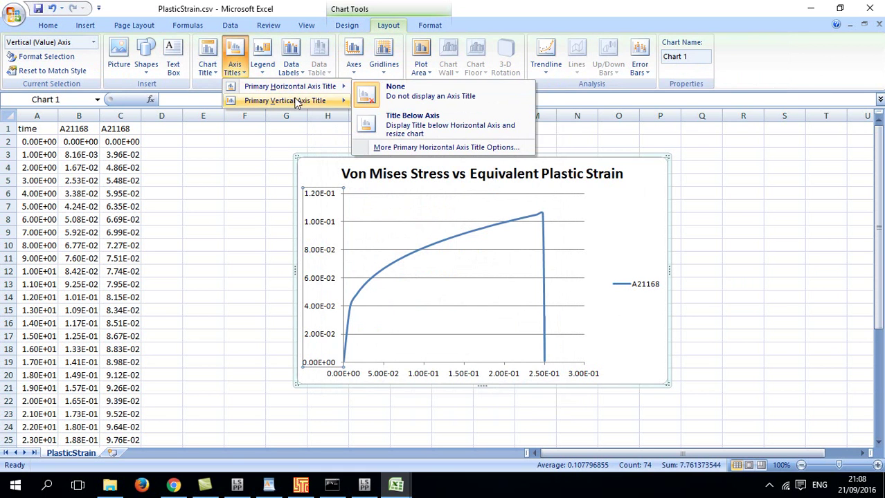
left_click(374, 123)
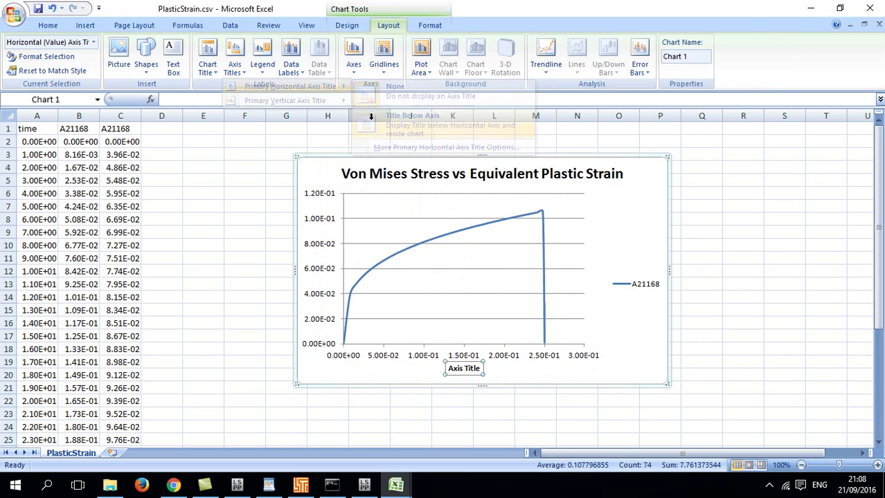
triple_click(466, 369)
type("Strain")
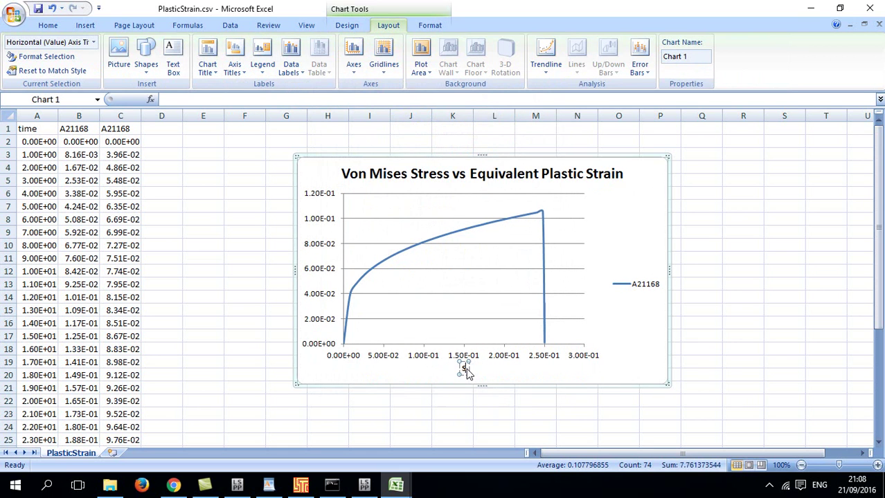
type(" (mm/mm)")
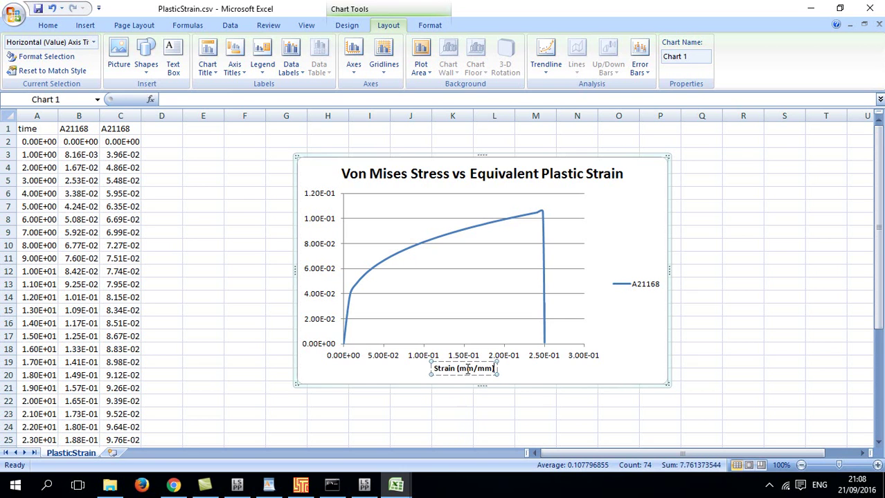
key("Return")
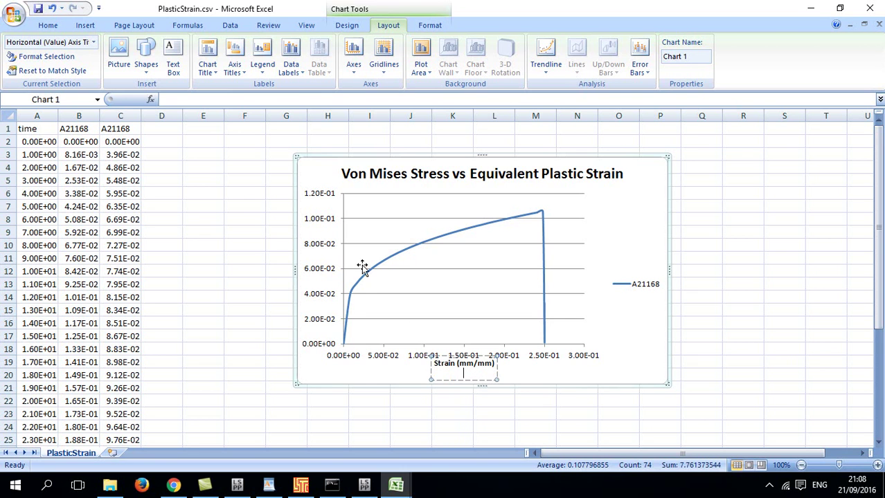
Add a primary vertical axis title with vertical text to the chart
left_click(305, 247)
left_click(241, 55)
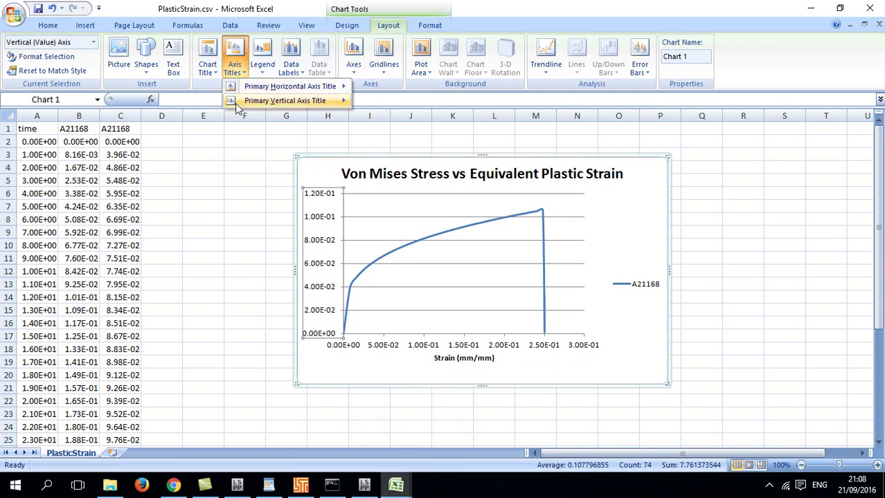
mouse_move(284, 103)
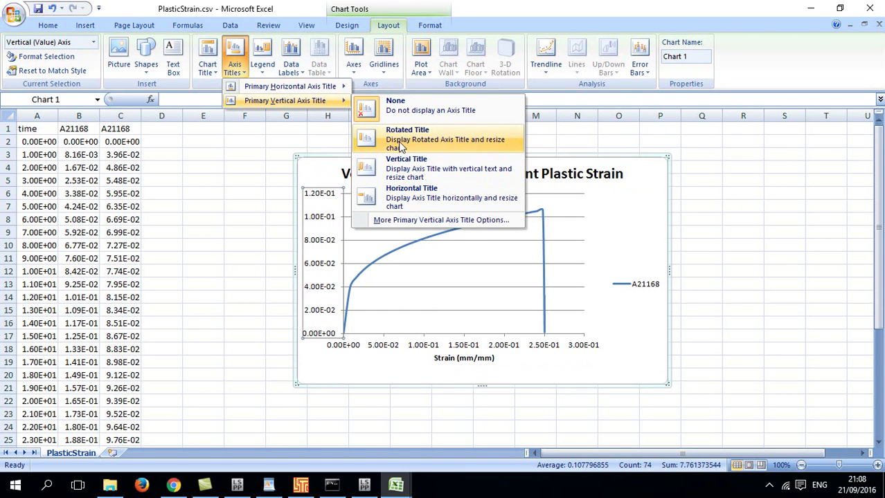
left_click(401, 166)
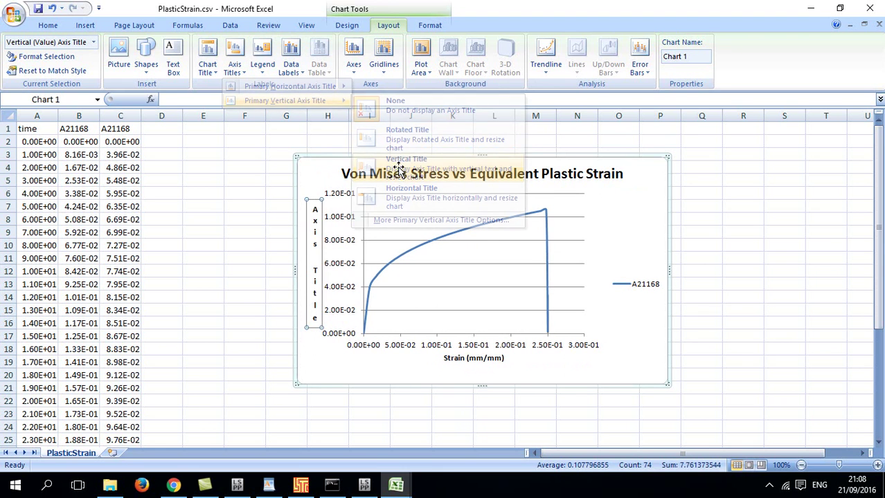
Give the chart's vertical axis a rotated title reading "Stress (GPa)"
left_click(236, 61)
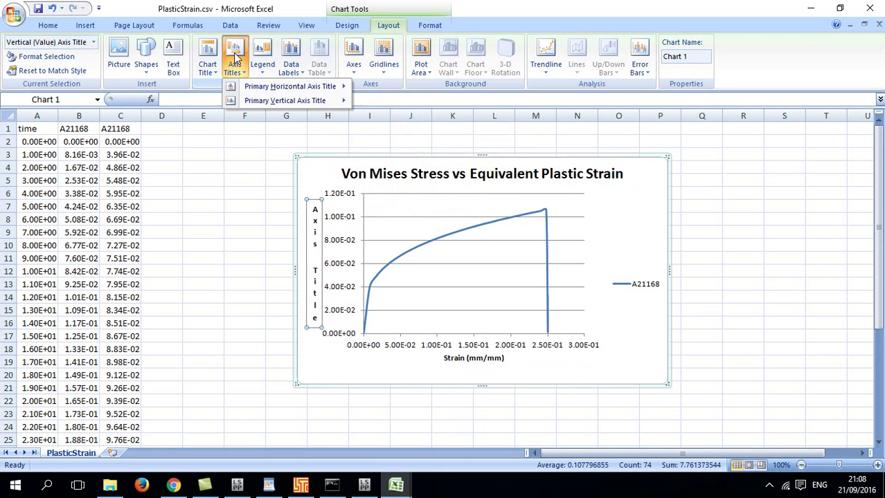
mouse_move(250, 100)
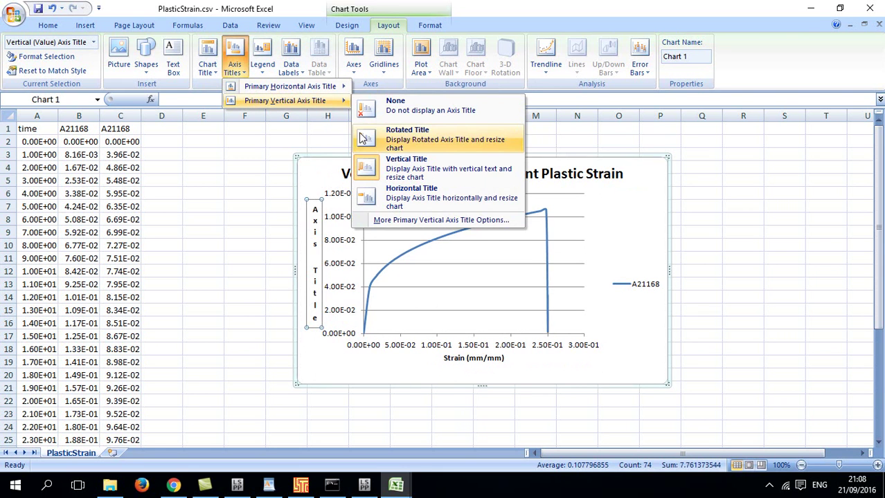
left_click(388, 133)
triple_click(313, 275)
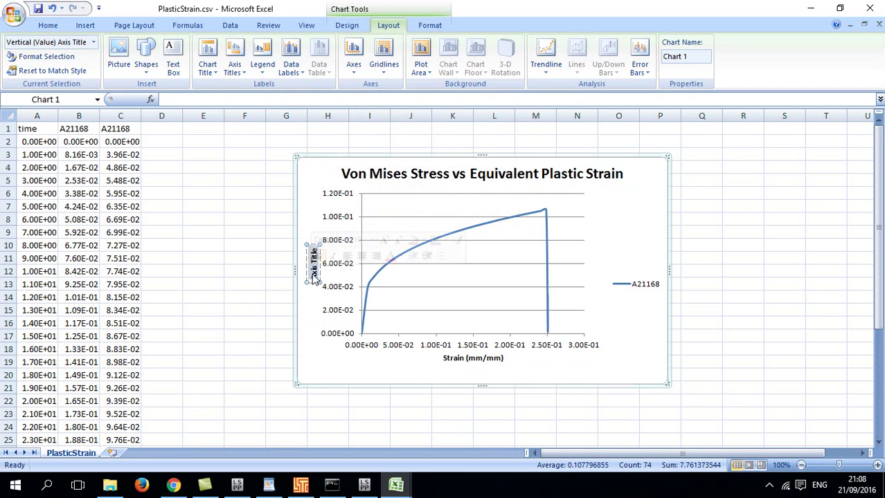
type("Stress")
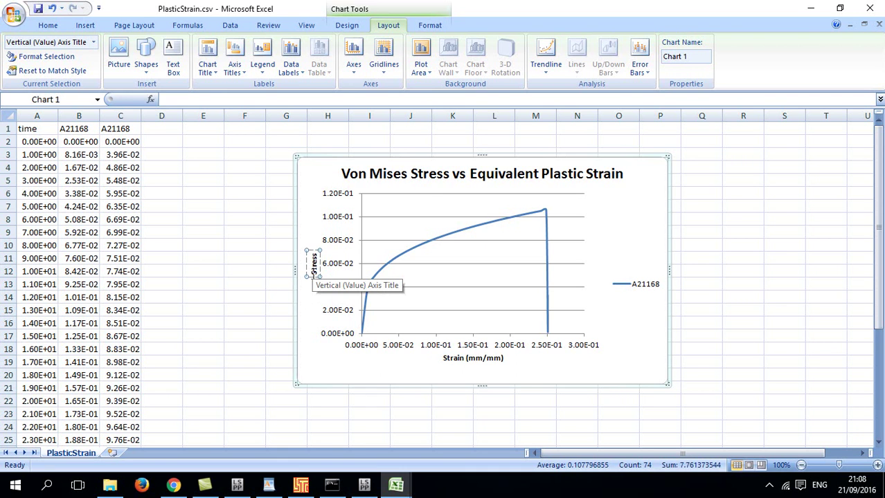
type("(GPa")
key("BackSpace")
key("BackSpace")
type("Pa)")
Enlarge the chart by extending its lower-left corner to about column E, row 24
left_click(307, 365)
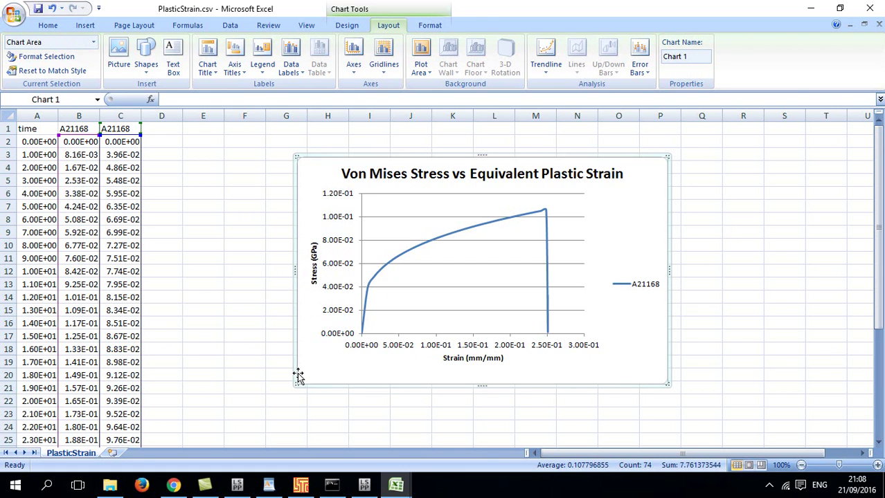
left_click_drag(294, 385, 195, 430)
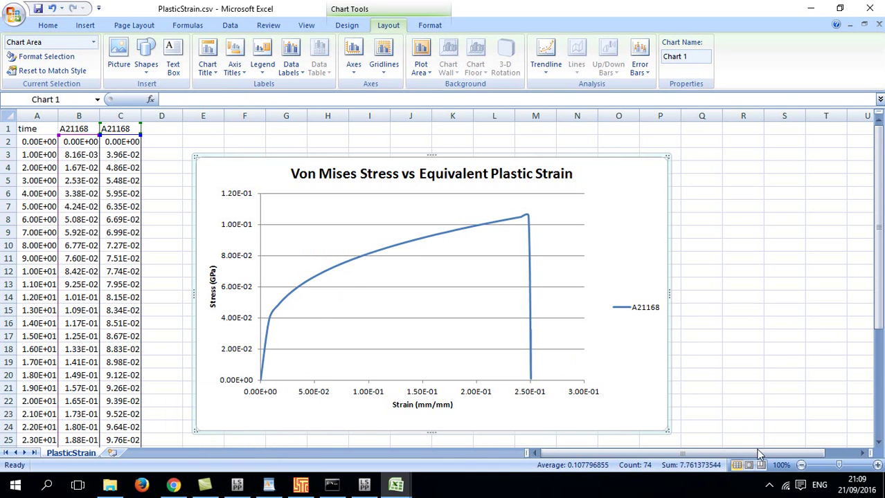
left_click(769, 484)
left_click(781, 435)
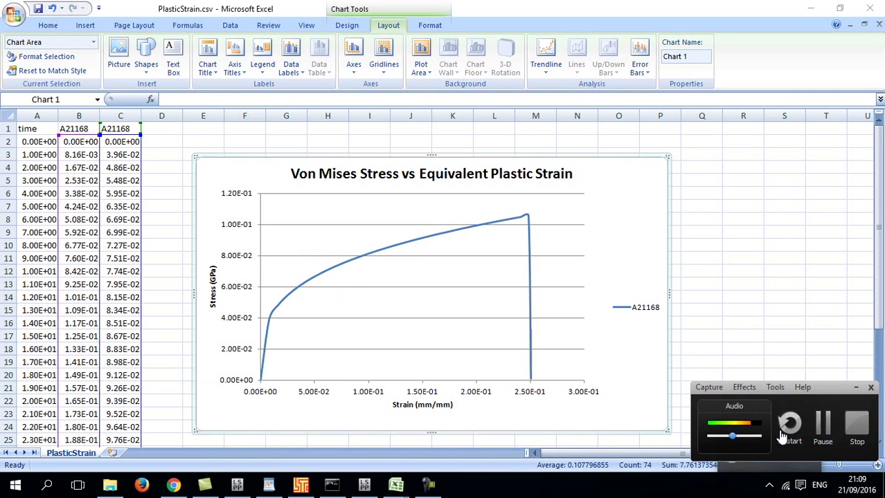